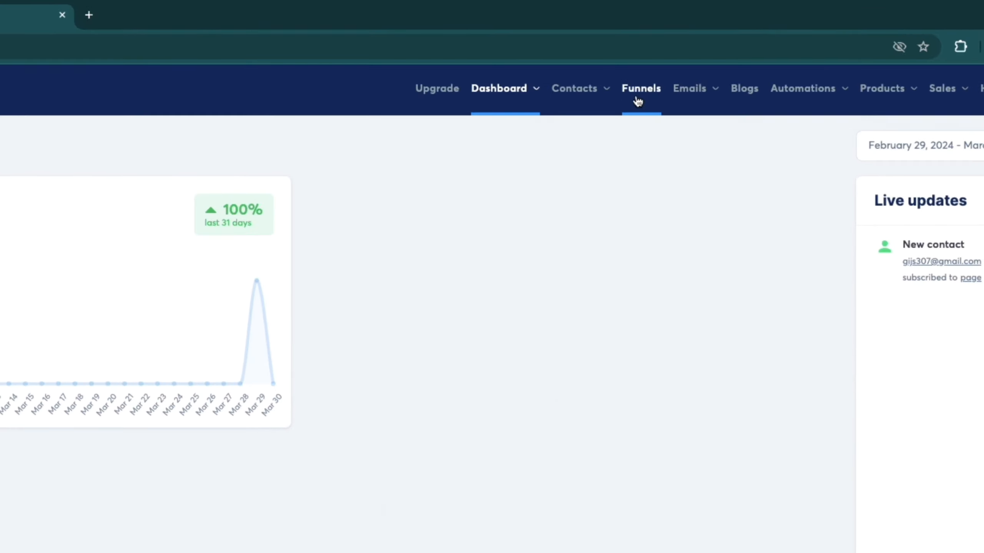
# Step: Create a funnel named 0 with the goal Build an audience
pyautogui.click(642, 98)
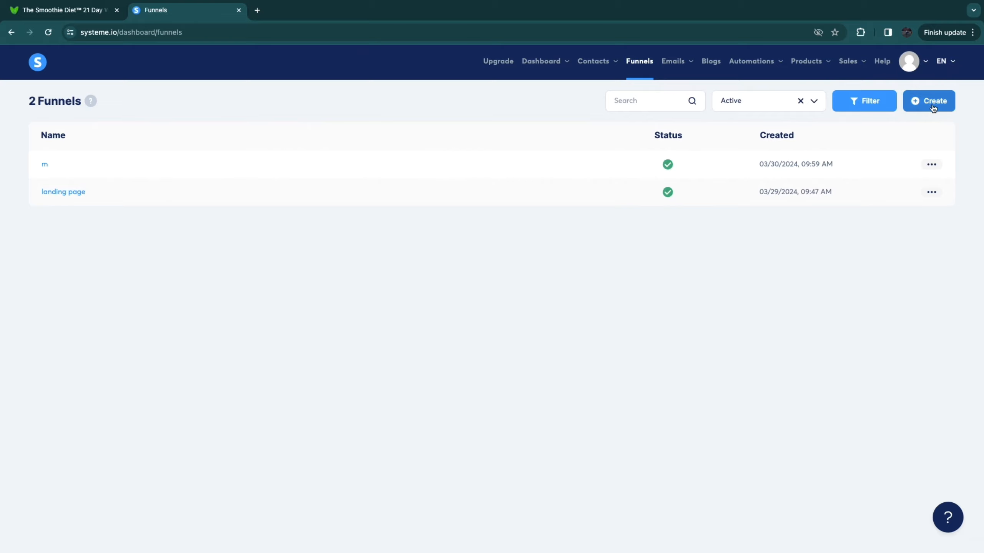
pyautogui.click(930, 103)
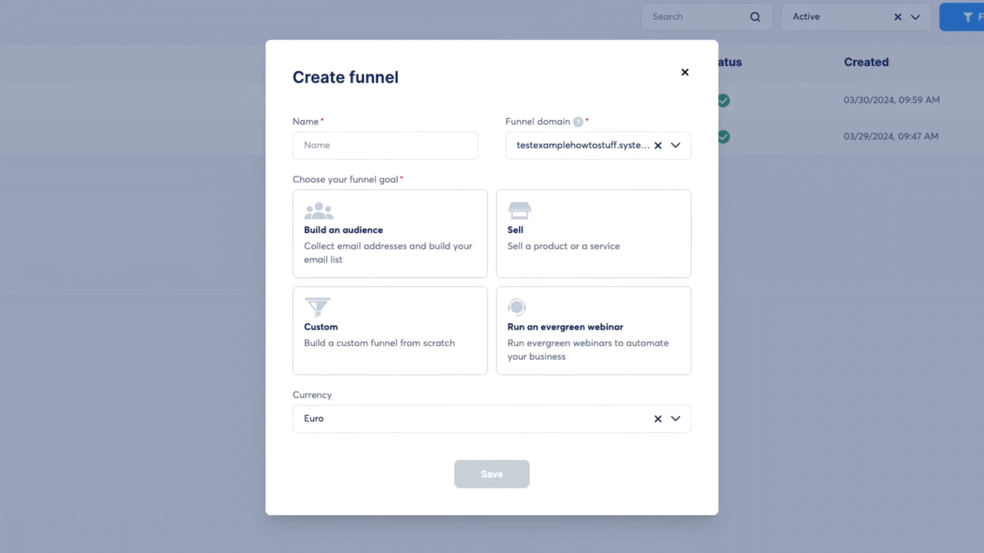
pyautogui.click(382, 197)
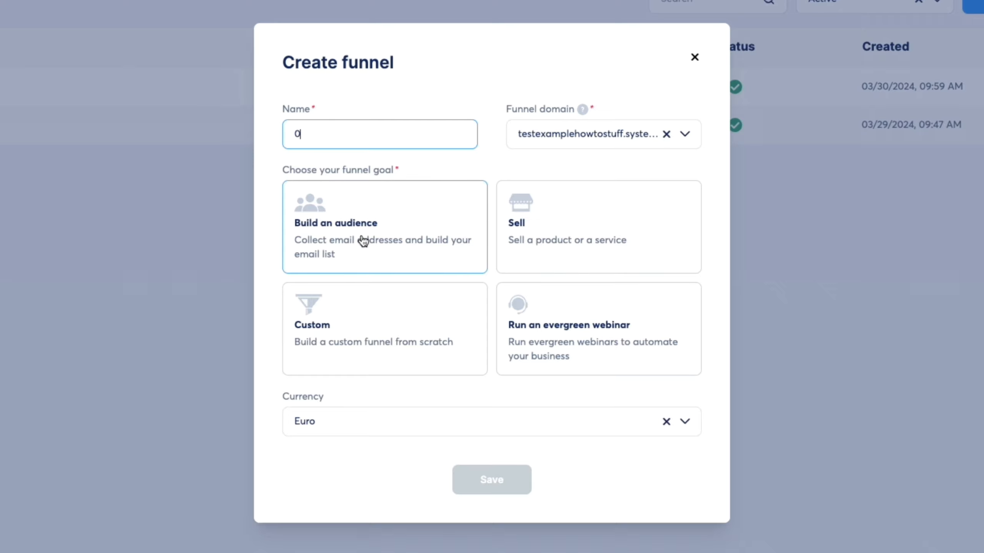
pyautogui.click(329, 231)
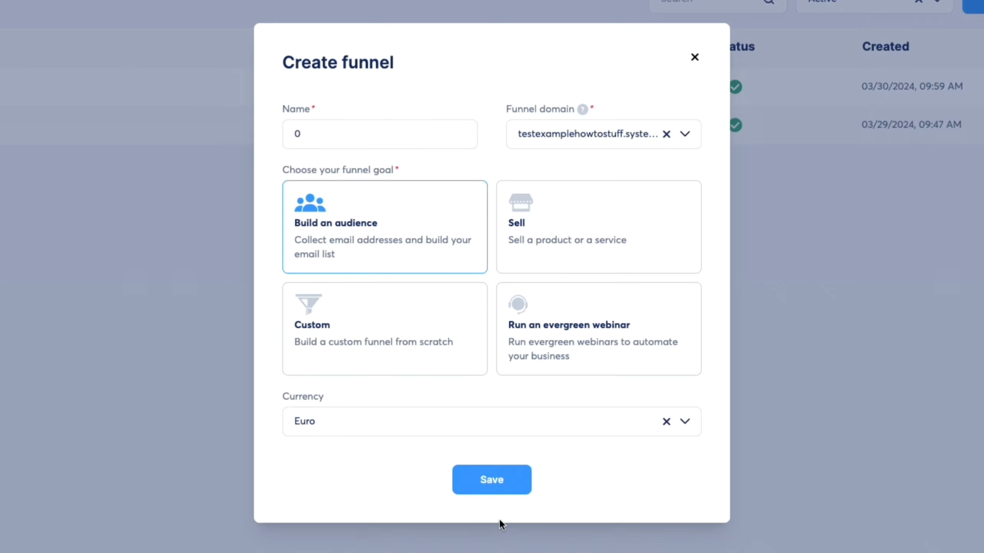
pyautogui.click(489, 485)
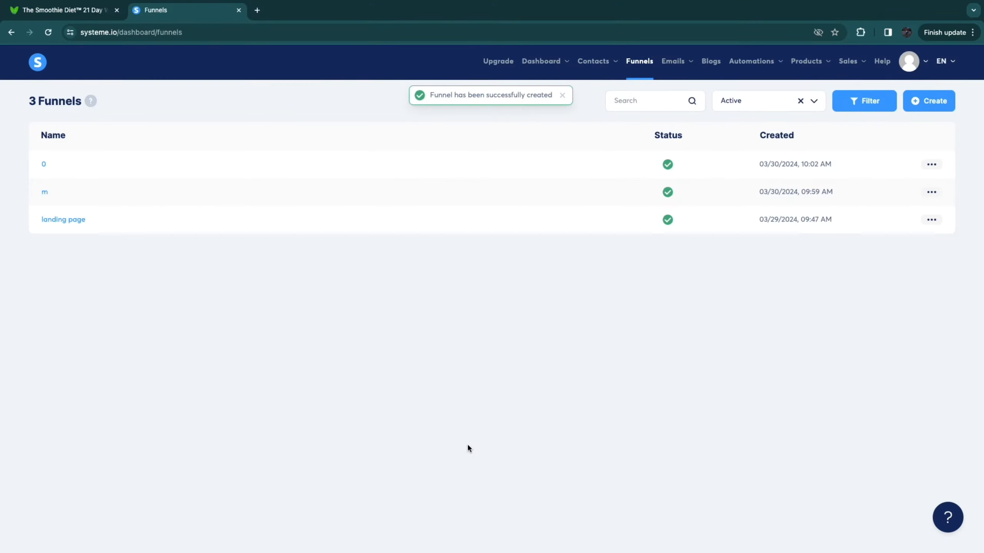
# Step: Open funnel 0, browse the squeeze page templates, and preview the "Stay in the Loop!" email sign-up template
pyautogui.click(49, 166)
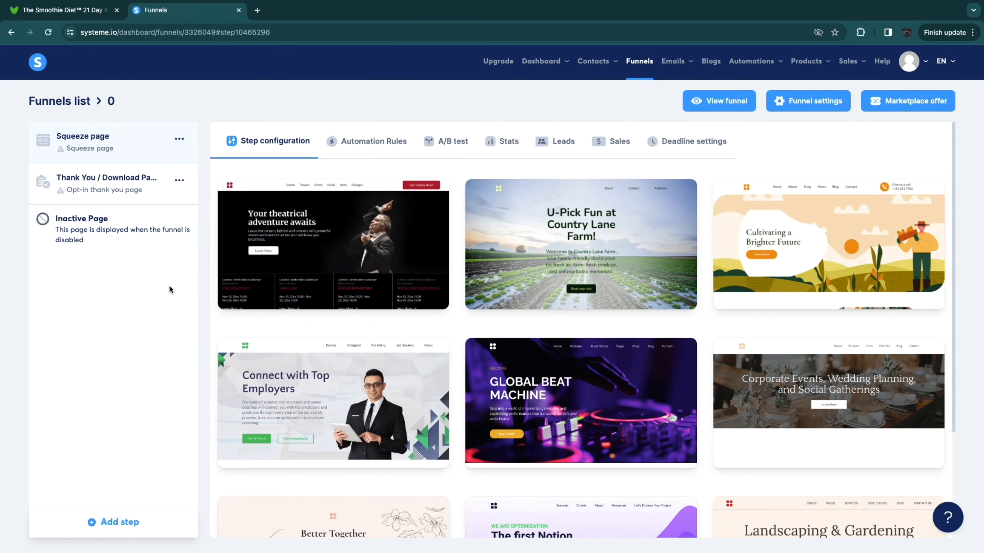
pyautogui.moveTo(505, 377)
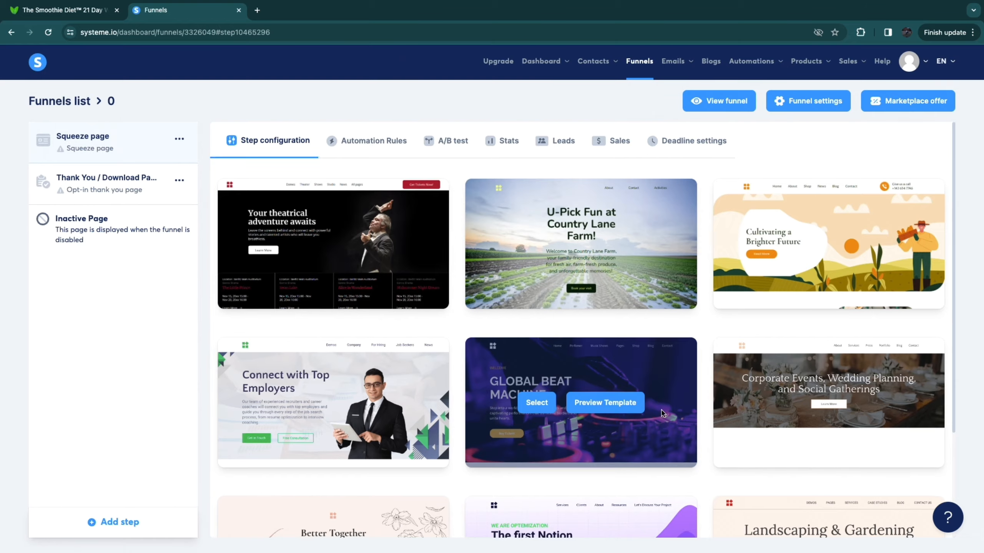
pyautogui.scroll(-3, 669, 409)
pyautogui.click(844, 503)
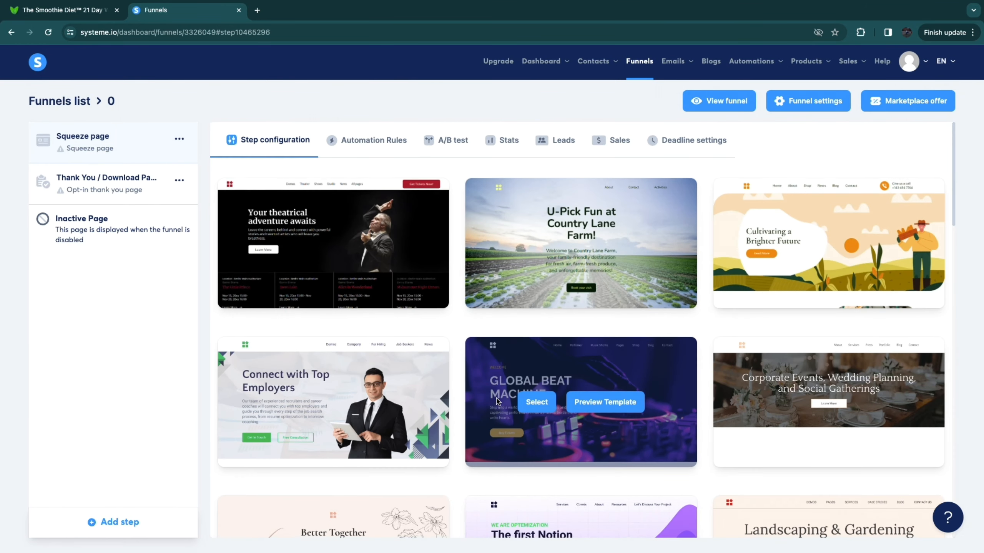
pyautogui.scroll(-15, 517, 364)
pyautogui.scroll(-5, 497, 401)
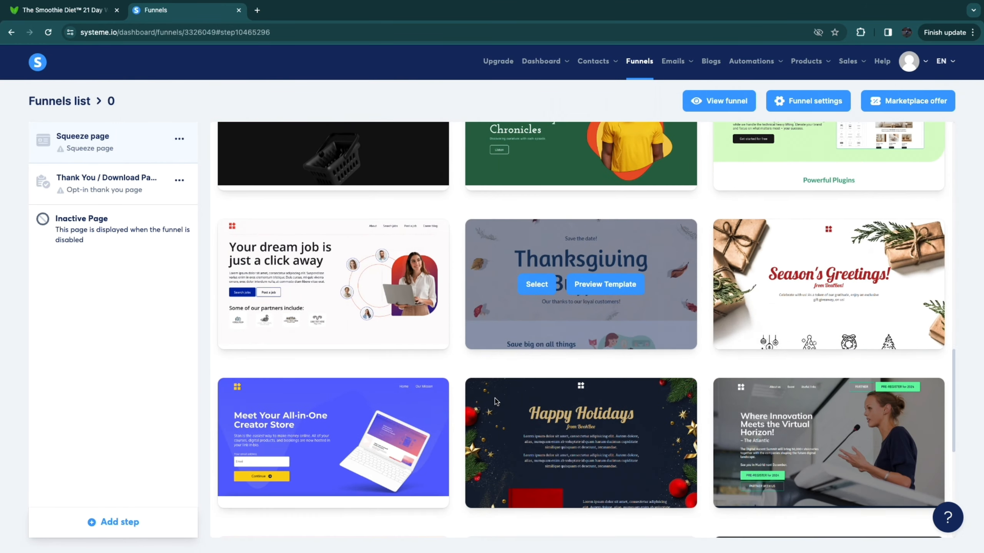
pyautogui.scroll(-6, 497, 402)
pyautogui.moveTo(333, 242)
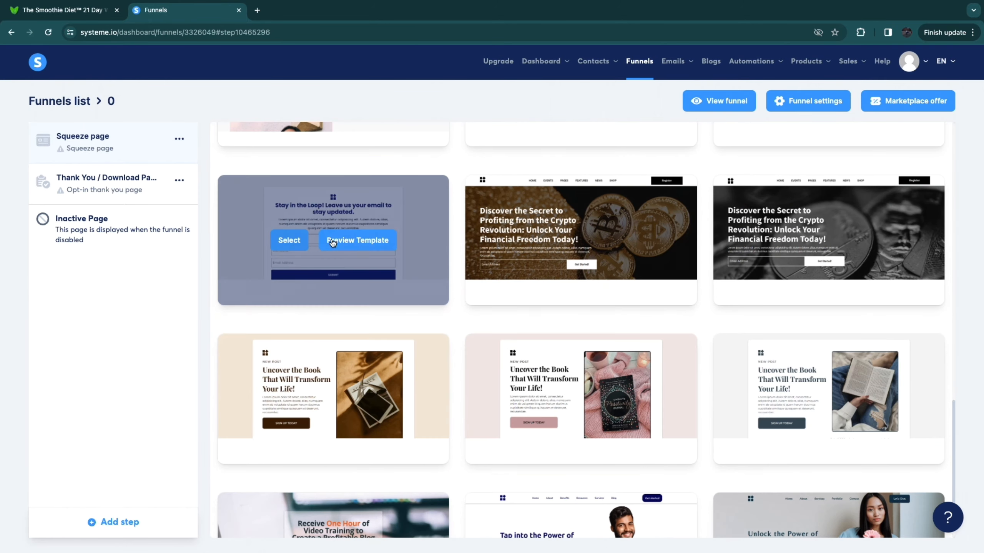
pyautogui.click(357, 242)
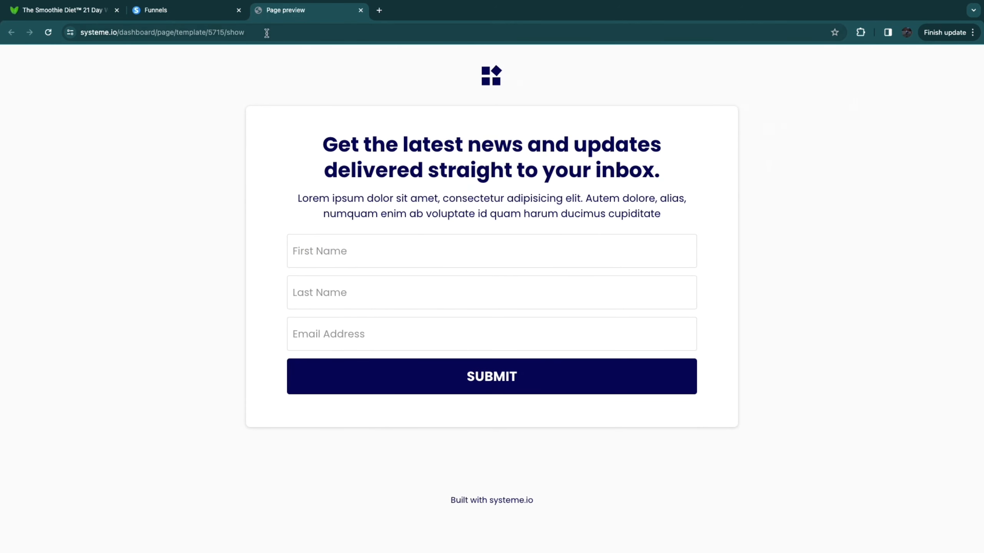
pyautogui.click(360, 11)
# Step: Apply the "Stay in the Loop!" sign-up template to the squeeze page and open the page for editing
pyautogui.moveTo(314, 250)
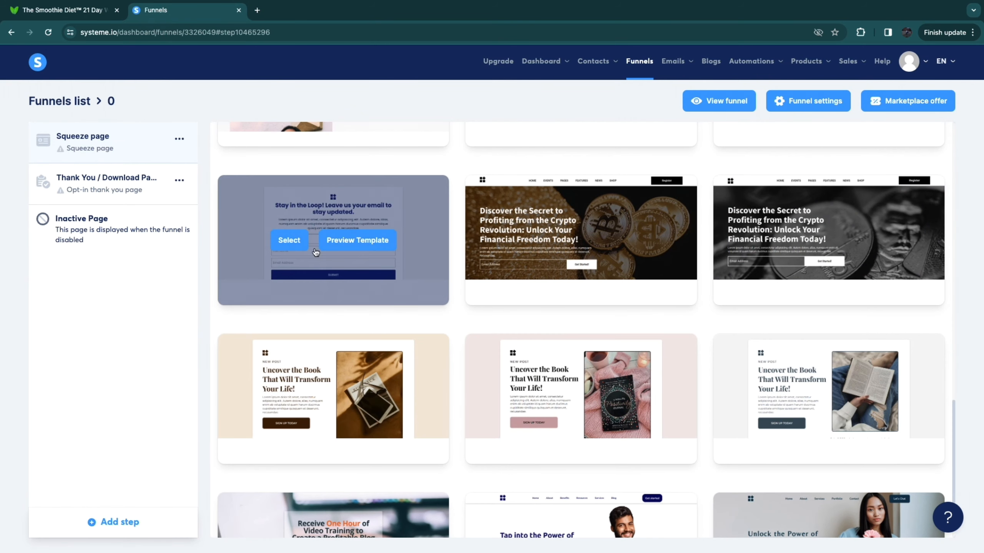
pyautogui.click(290, 240)
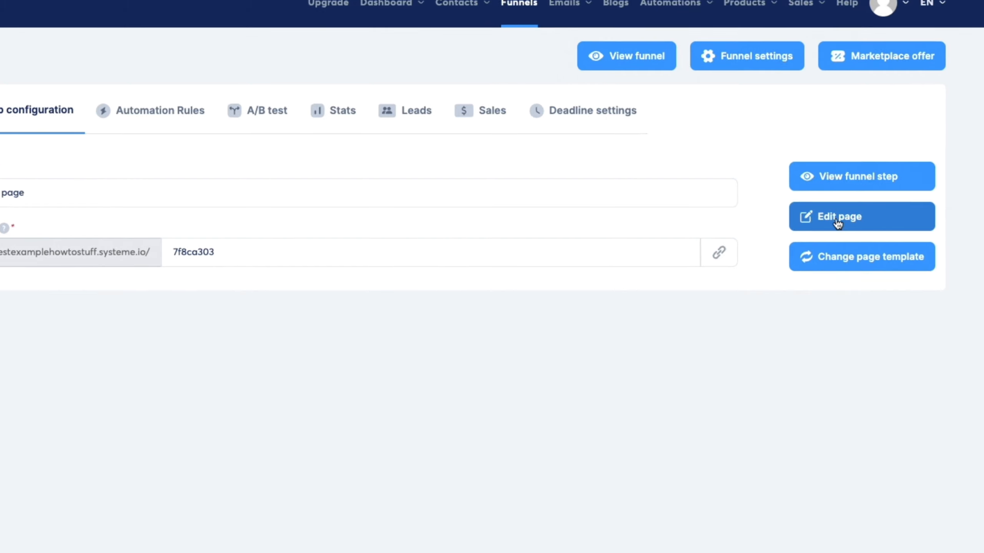
pyautogui.click(860, 224)
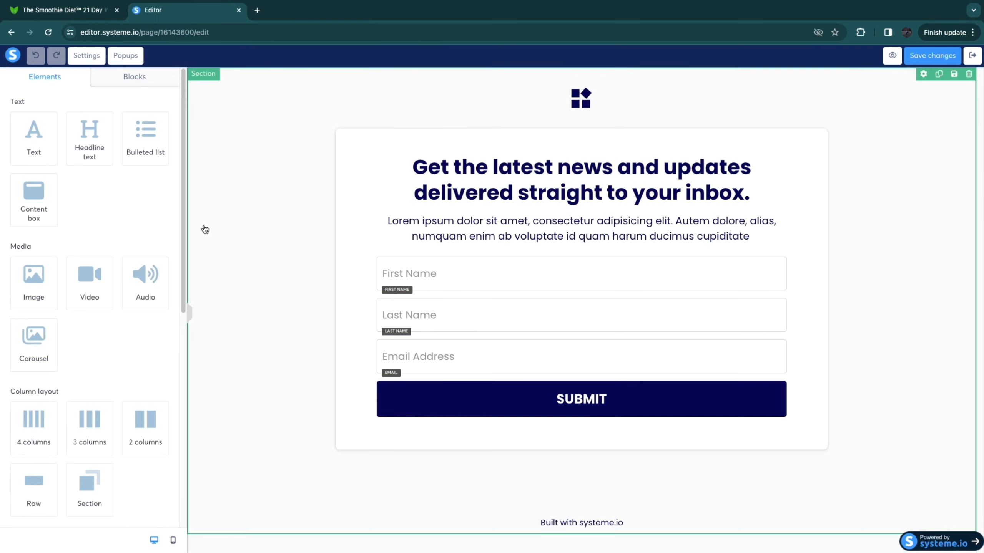
# Step: Switch to The Smoothie Diet sales page and look over its design and imagery
pyautogui.click(74, 10)
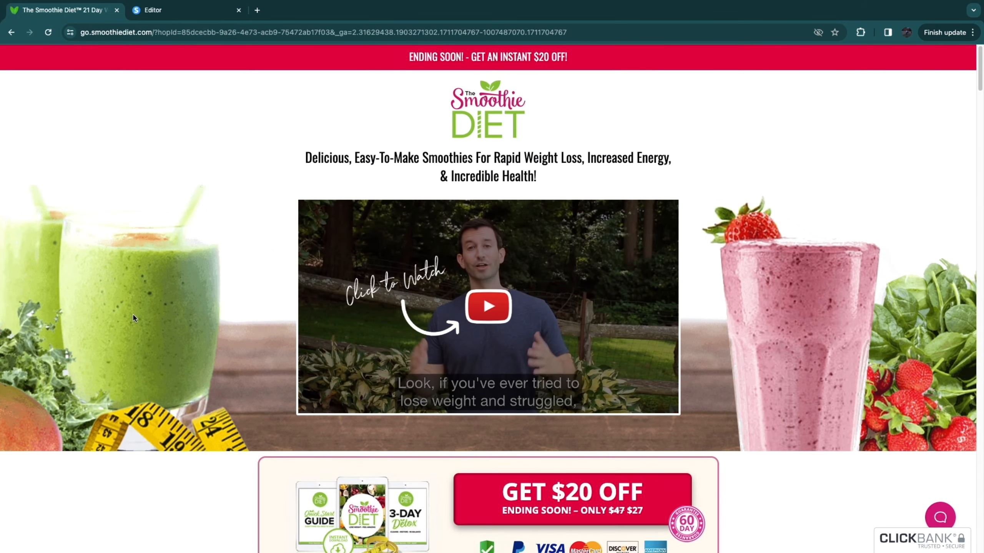
pyautogui.scroll(-5, 146, 350)
pyautogui.scroll(-5, 146, 348)
pyautogui.scroll(14, 145, 347)
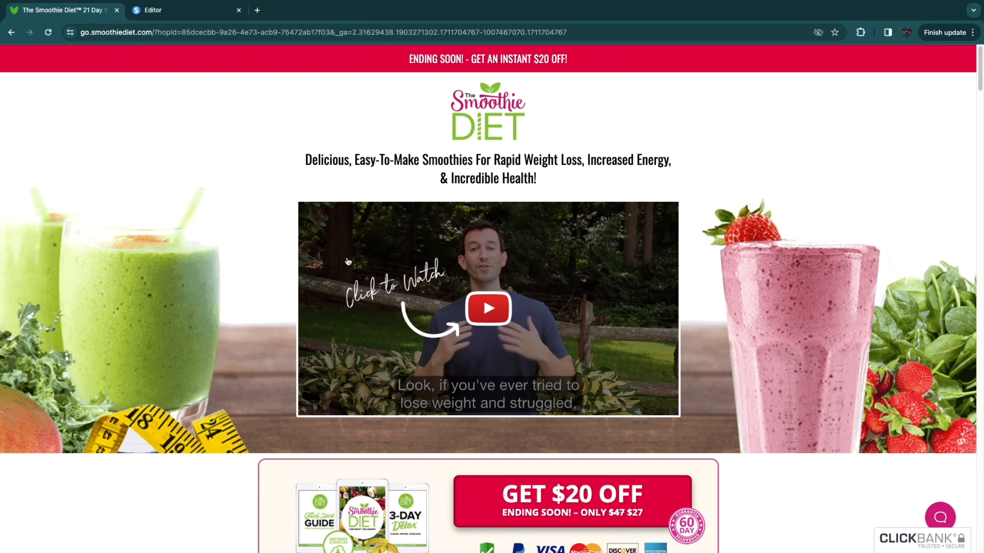
# Step: Search Google Images for "royalty free smoothie images" in a new browser page
pyautogui.click(257, 10)
pyautogui.write('roy')
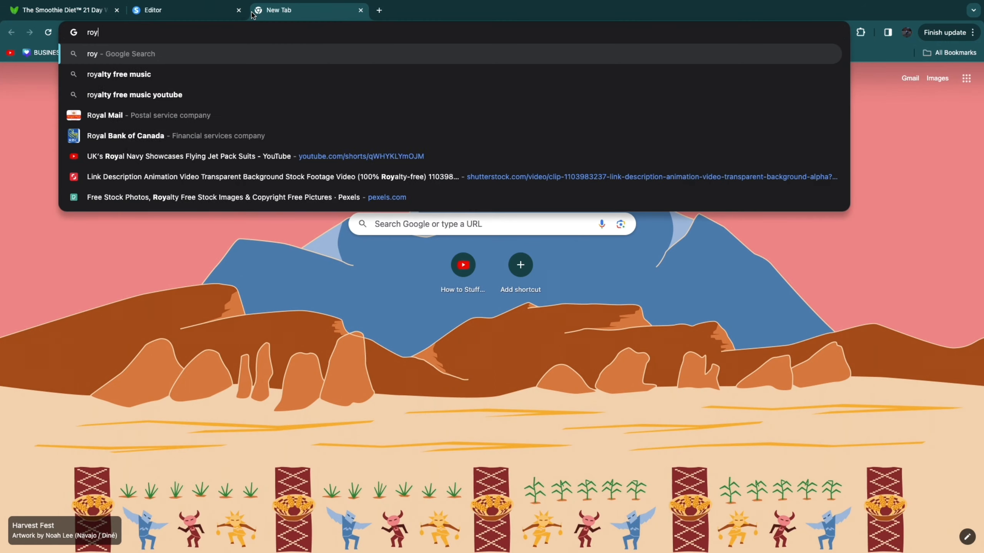
pyautogui.write('alty free smoothie')
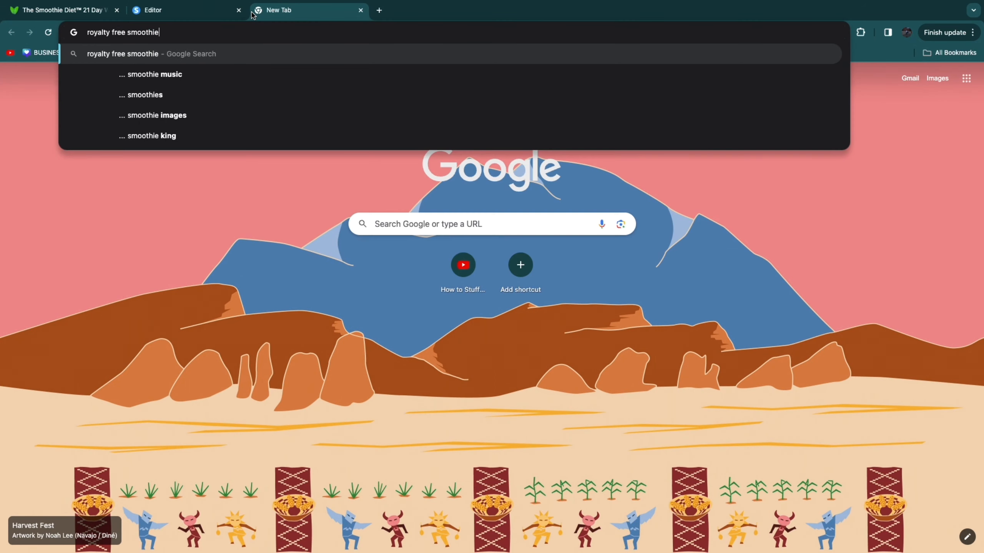
pyautogui.click(265, 98)
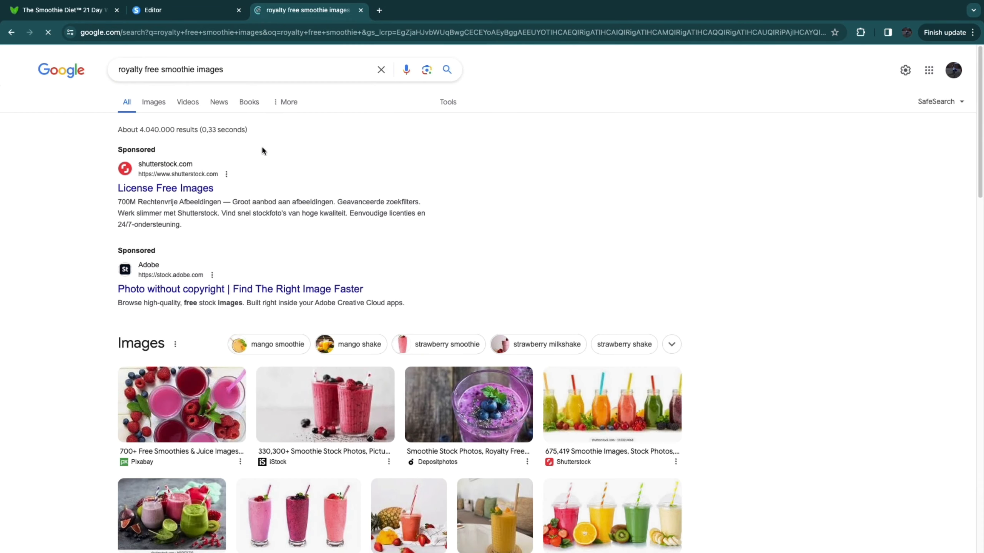
pyautogui.click(153, 103)
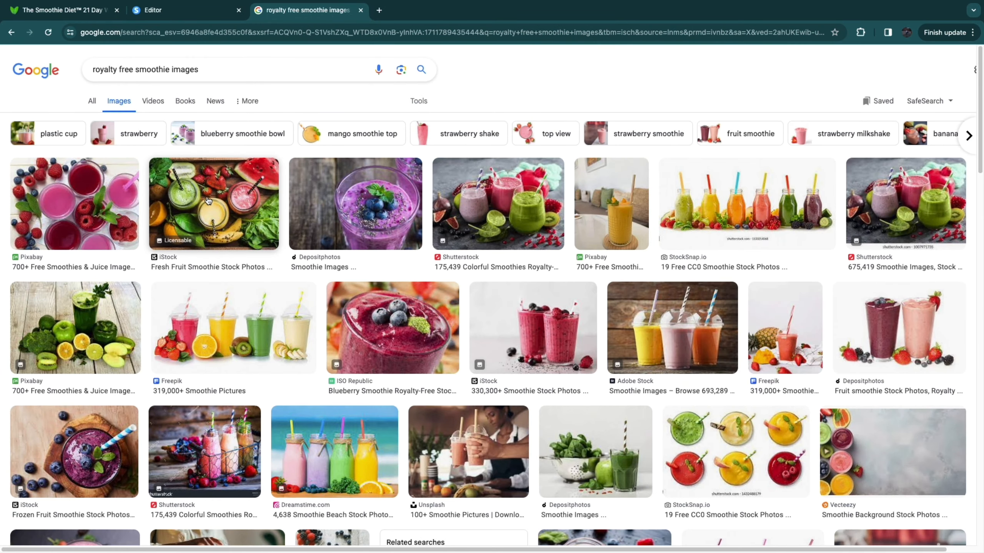
# Step: Save the iStock fresh fruit smoothie photo with the three jars to the Downloads folder
pyautogui.click(208, 200)
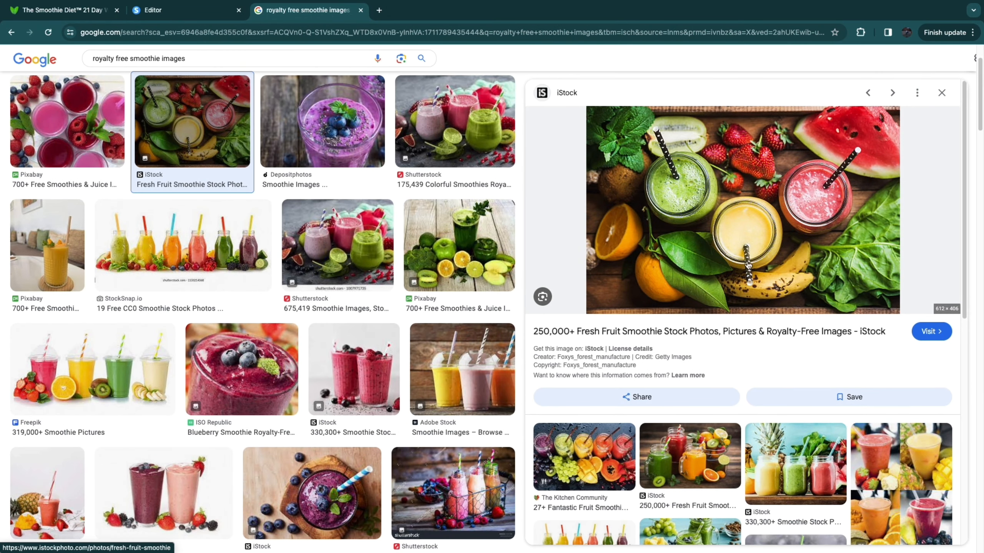
pyautogui.rightClick(723, 222)
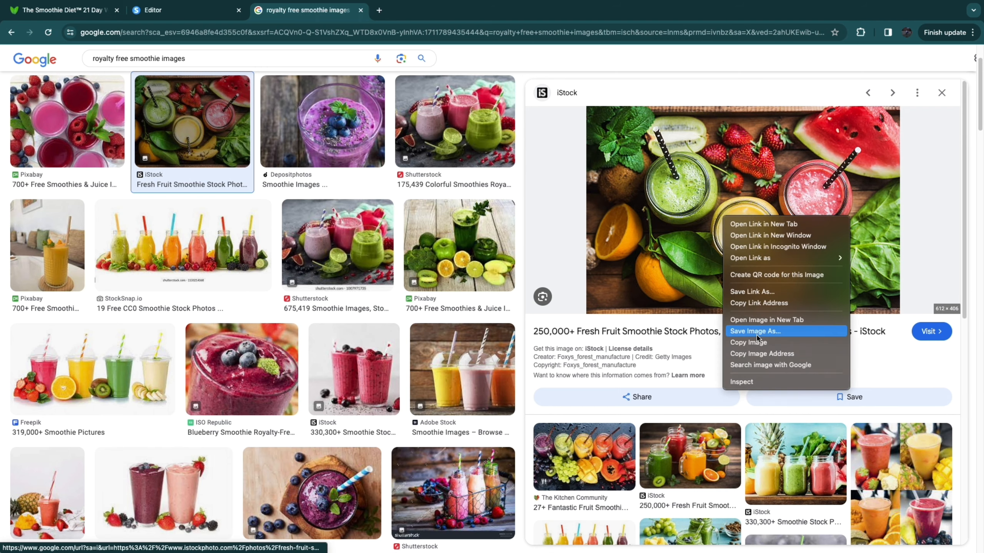
pyautogui.click(752, 335)
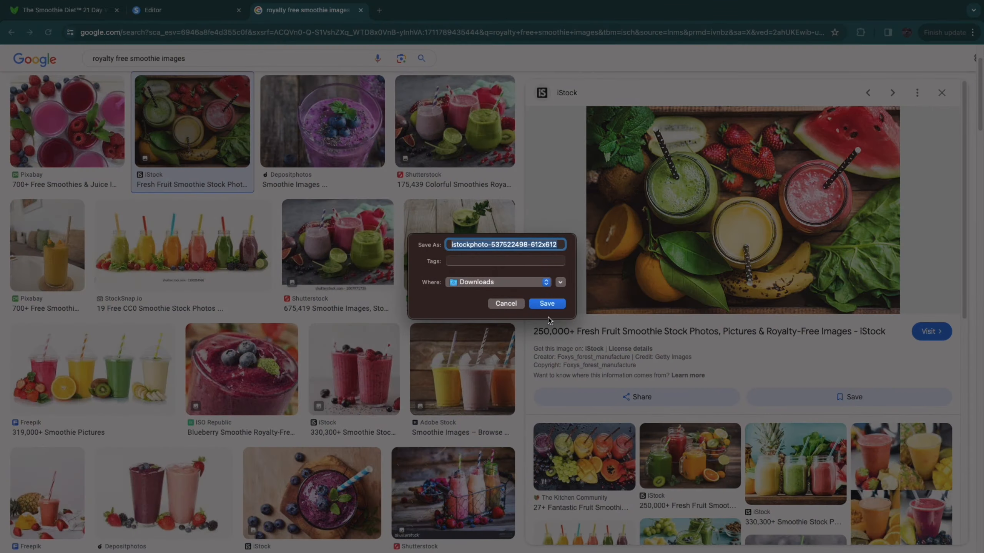
pyautogui.click(550, 310)
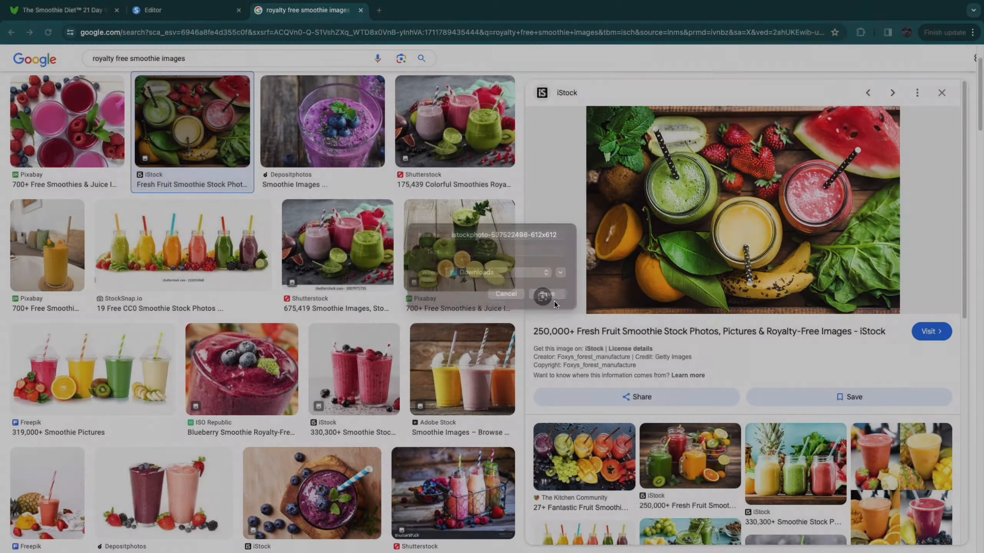
pyautogui.click(176, 17)
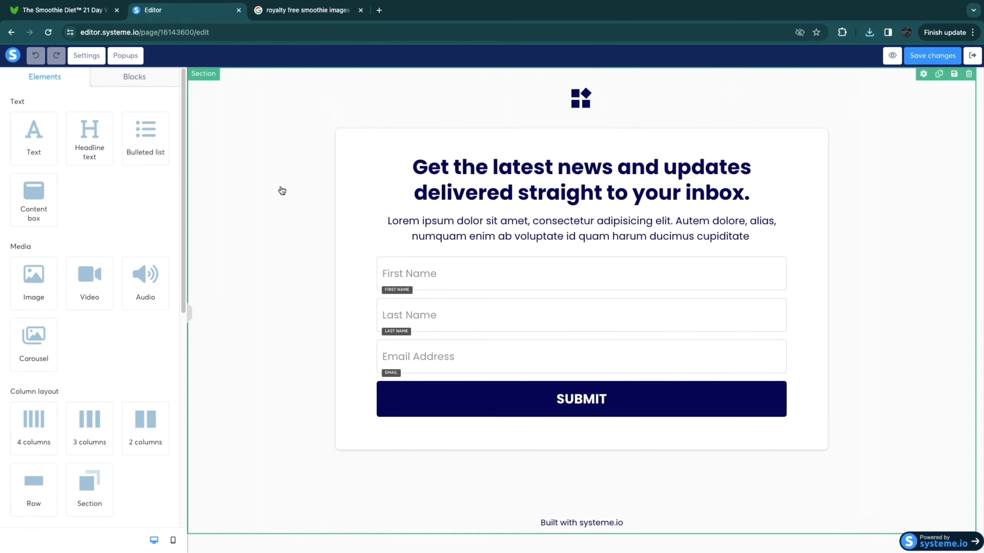
pyautogui.click(267, 160)
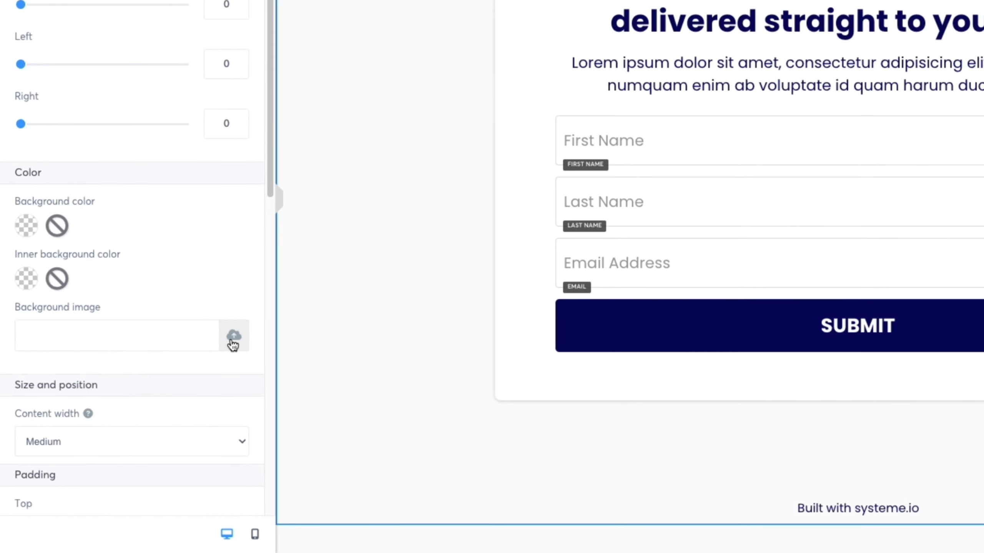
pyautogui.click(234, 336)
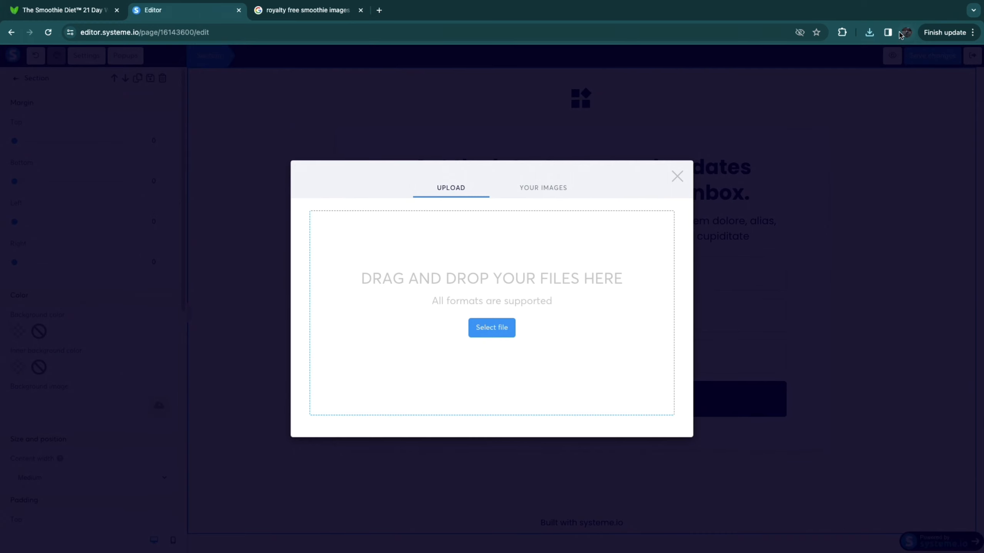
pyautogui.click(868, 32)
pyautogui.moveTo(710, 112); pyautogui.dragTo(494, 329)
pyautogui.click(659, 444)
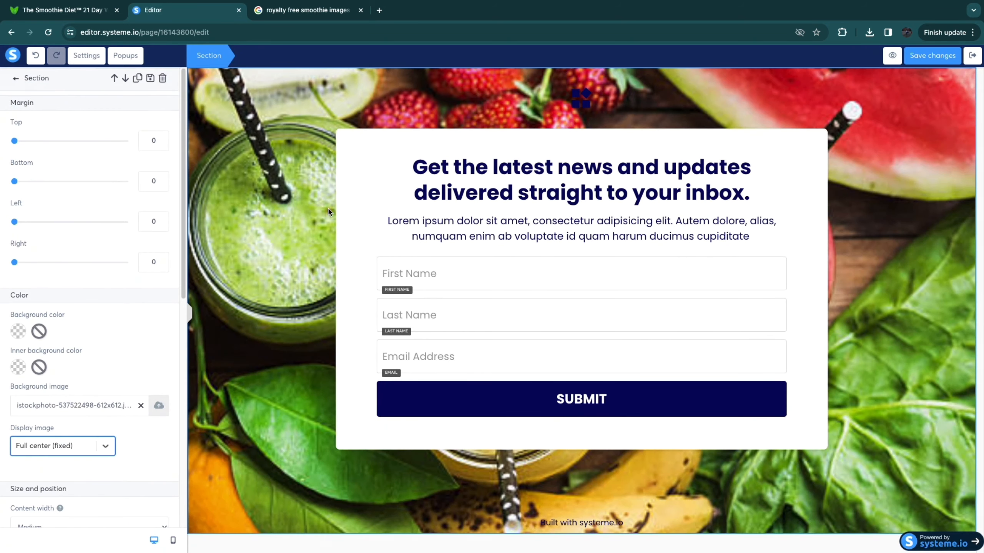
pyautogui.click(111, 453)
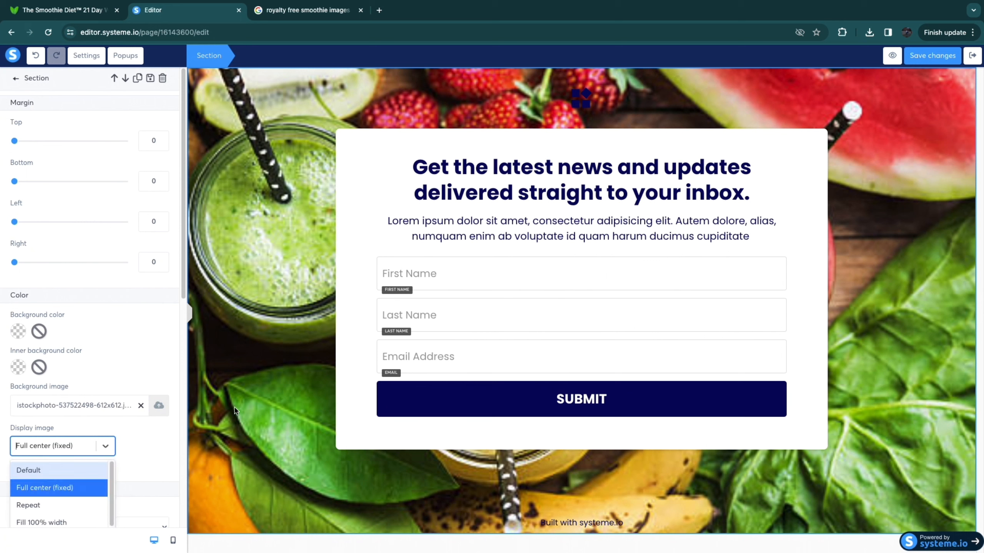
pyautogui.click(153, 467)
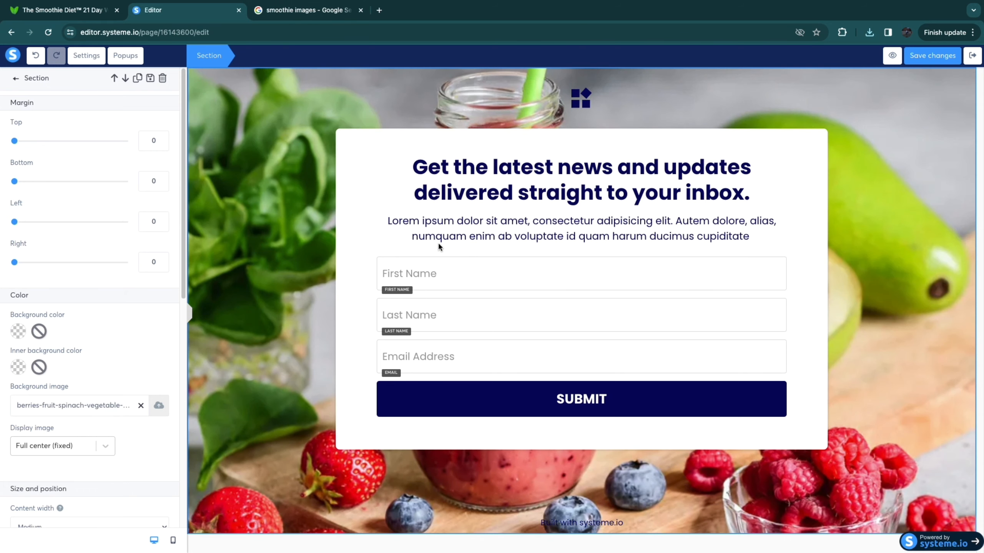
# Step: Switch back to The Smoothie Diet sales page and review its headline and offer for the sign-up page's copy
pyautogui.click(372, 215)
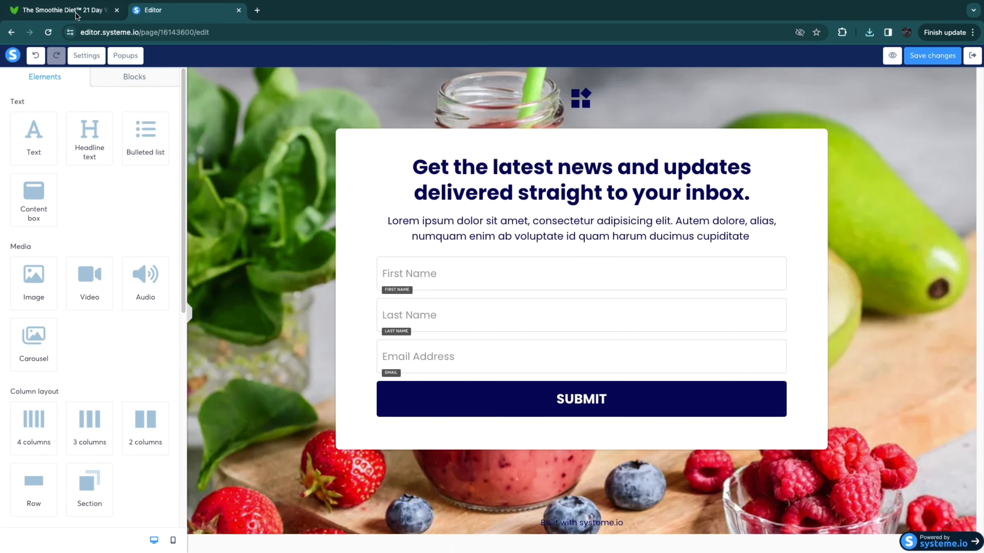
pyautogui.click(78, 12)
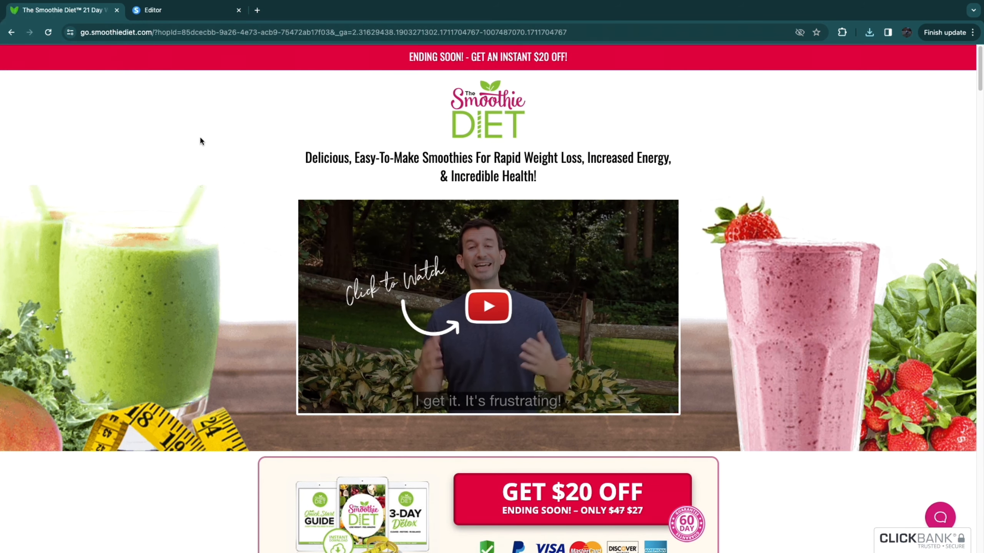
pyautogui.scroll(-7, 194, 163)
pyautogui.scroll(7, 183, 194)
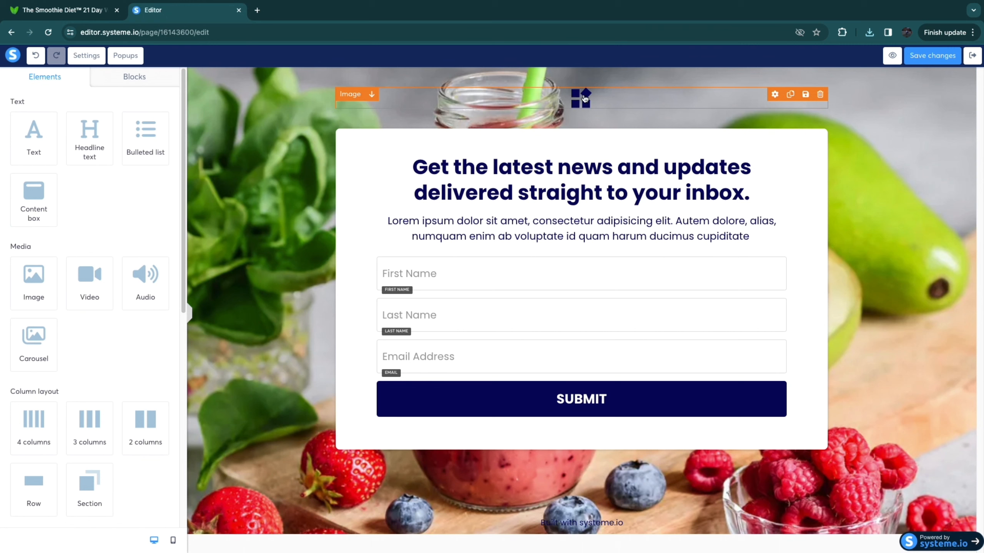
# Step: Delete the logo image above the sign-up form
pyautogui.click(820, 95)
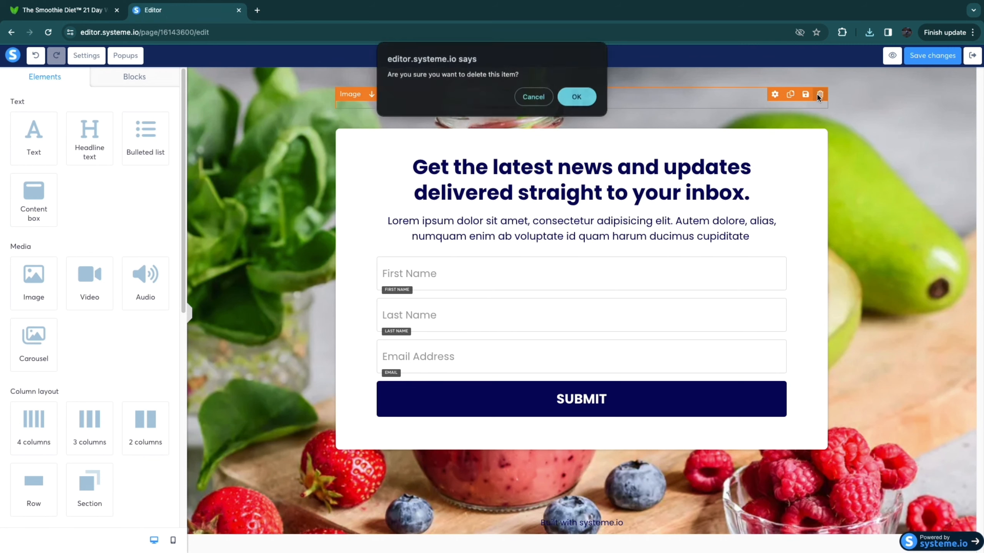
pyautogui.click(575, 96)
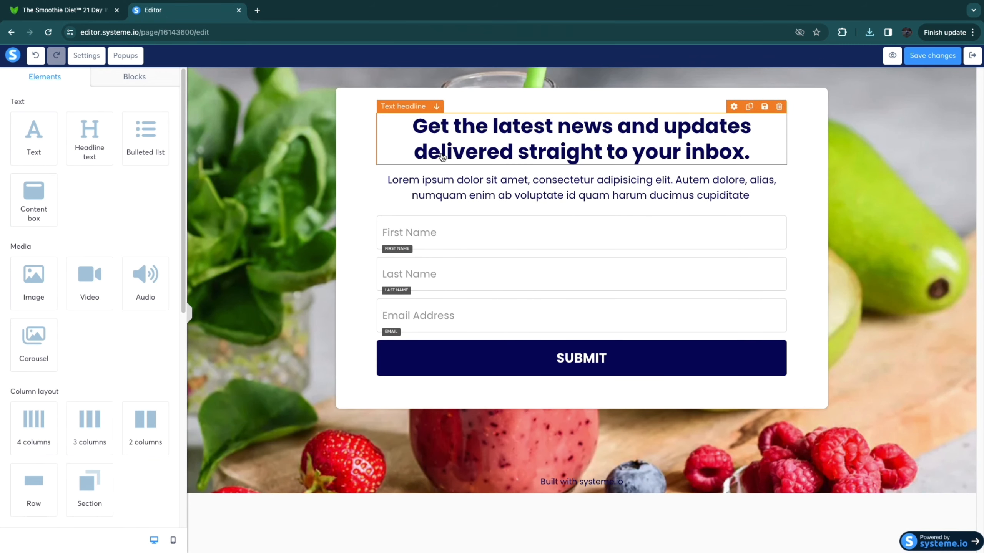
# Step: Replace the form's headline with "THE SMOOTHIE DIET 21-DAY PROGRAM" copied from The Smoothie Diet sales page
pyautogui.click(484, 149)
pyautogui.moveTo(412, 125); pyautogui.dragTo(742, 145)
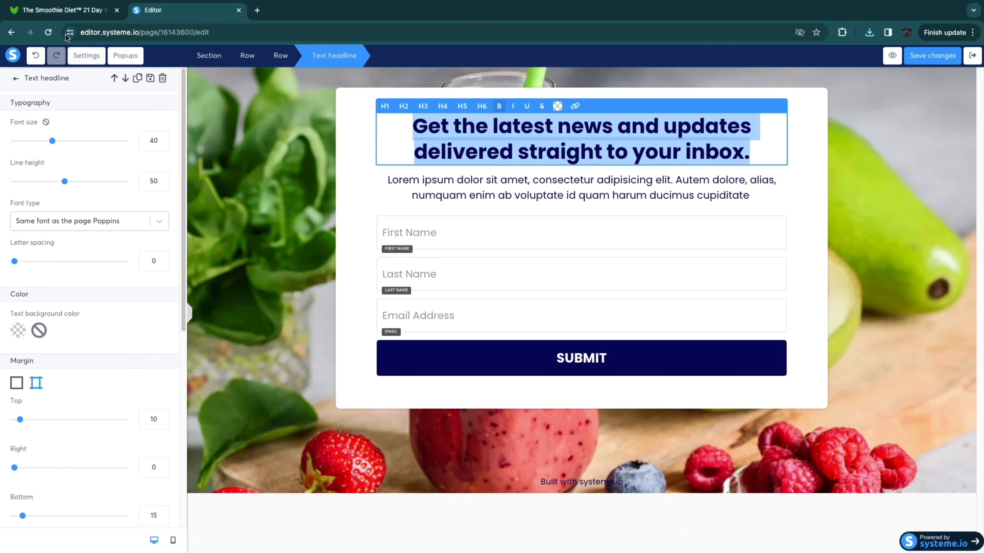
pyautogui.click(64, 16)
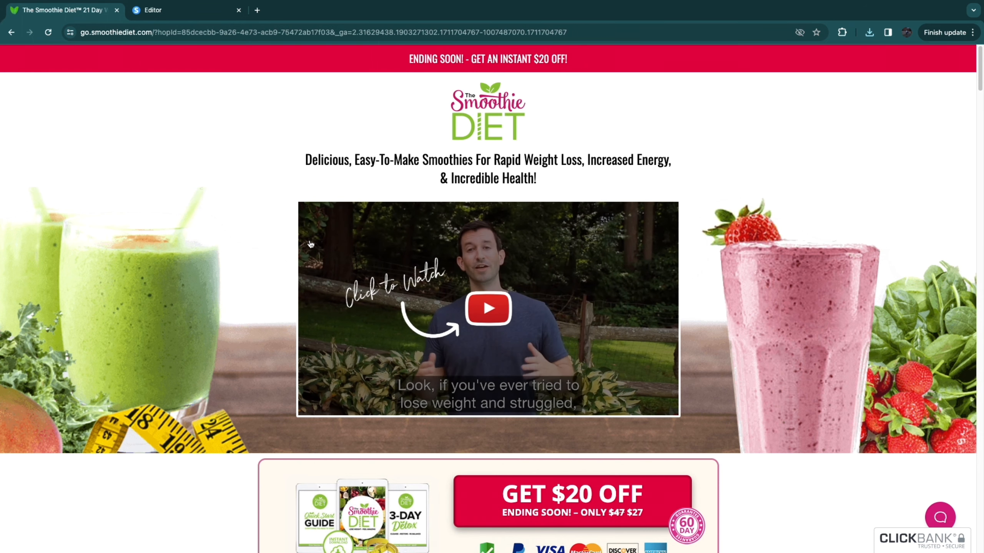
pyautogui.scroll(-9, 298, 351)
pyautogui.scroll(-20, 299, 351)
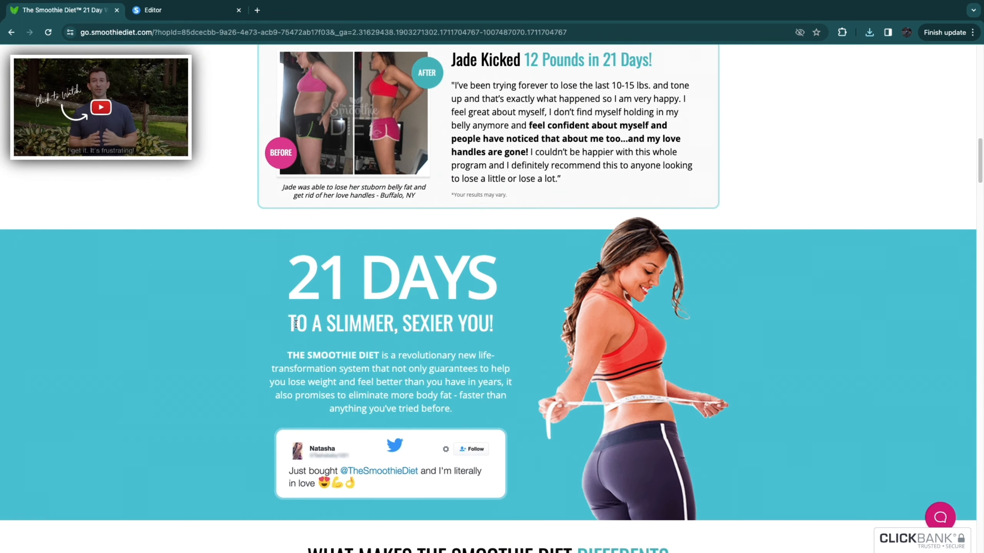
pyautogui.scroll(-10, 295, 324)
pyautogui.moveTo(344, 314); pyautogui.dragTo(641, 317)
pyautogui.hotkey('ctrl', 'c')
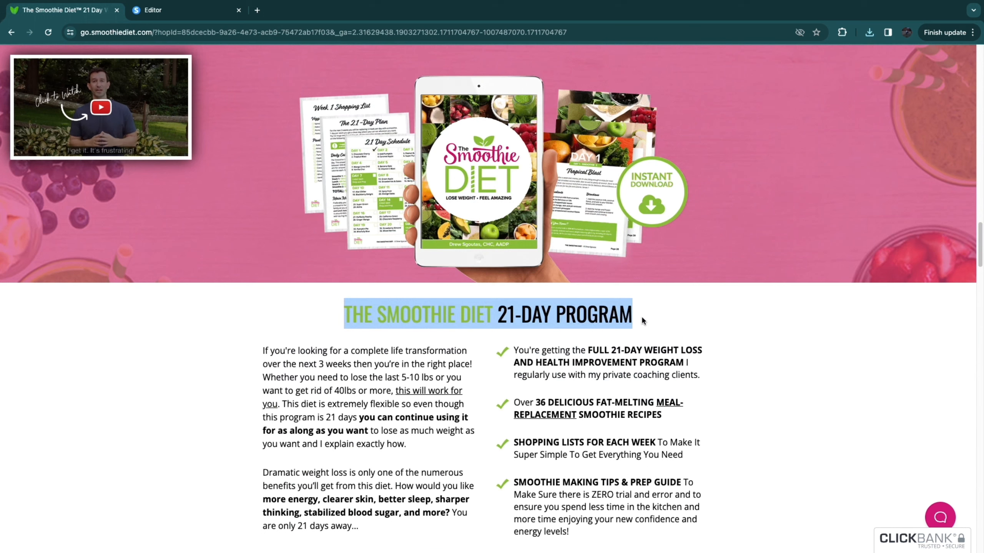
pyautogui.click(185, 17)
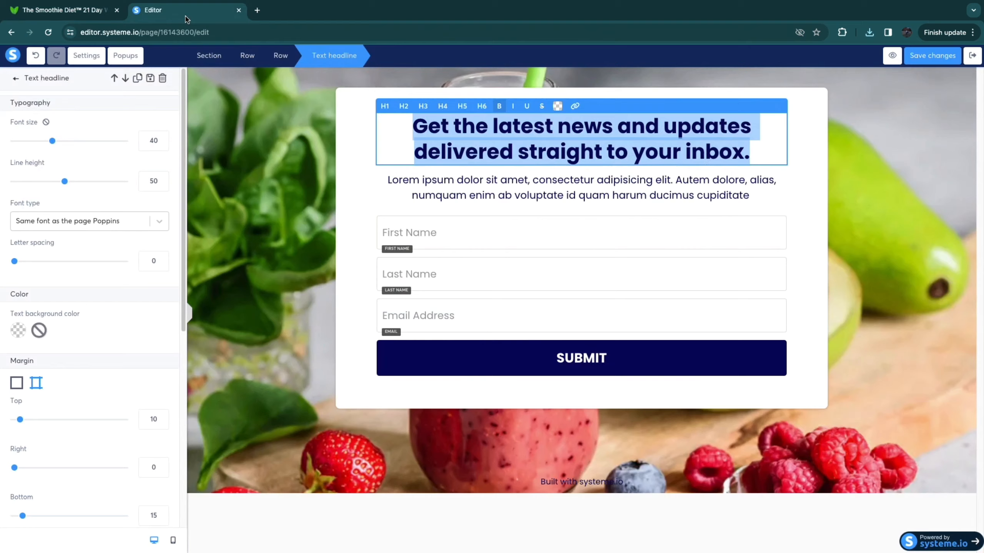
pyautogui.hotkey('ctrl', 'v')
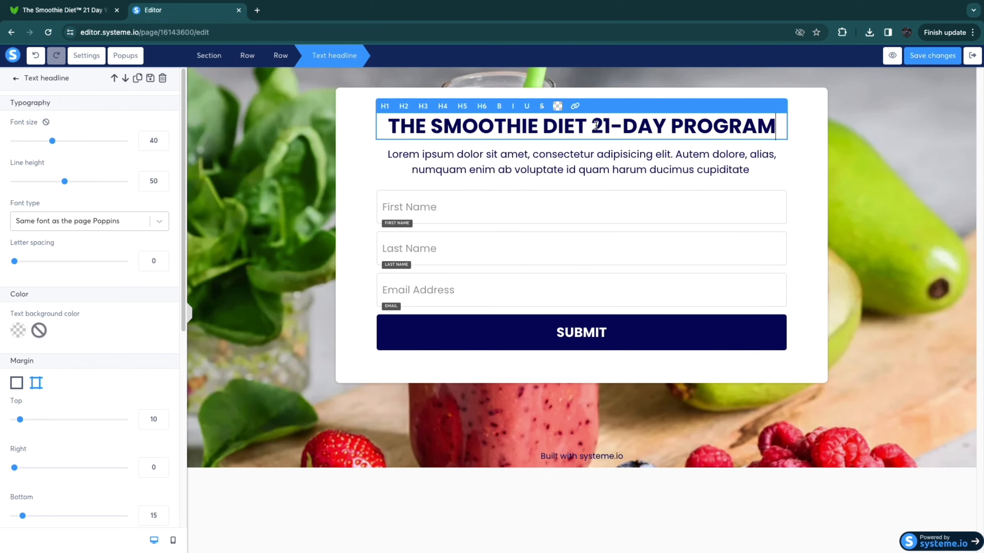
# Step: Review The Smoothie Diet sales page for its supporting copy and the styling of the 21-Day Program heading
pyautogui.click(77, 17)
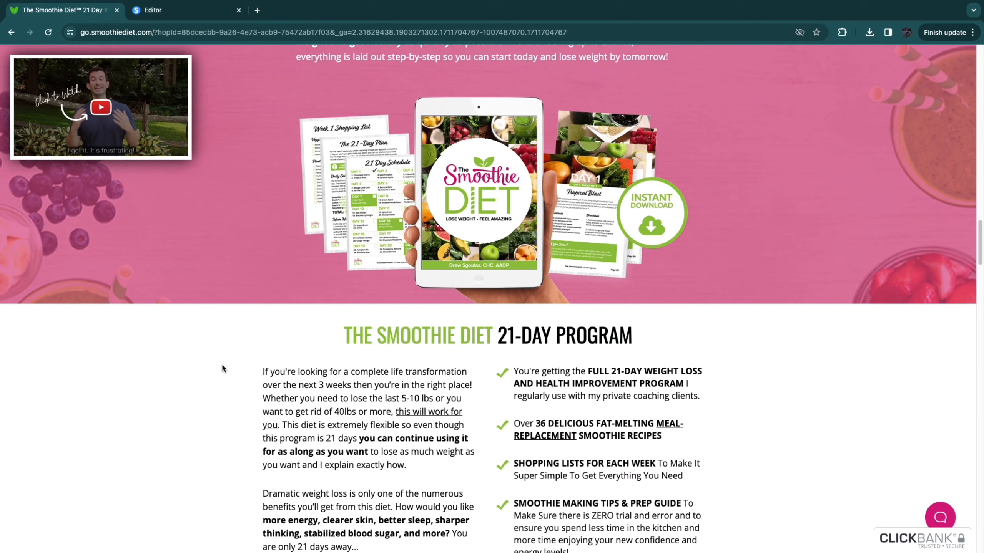
pyautogui.scroll(5, 484, 387)
pyautogui.scroll(20, 532, 391)
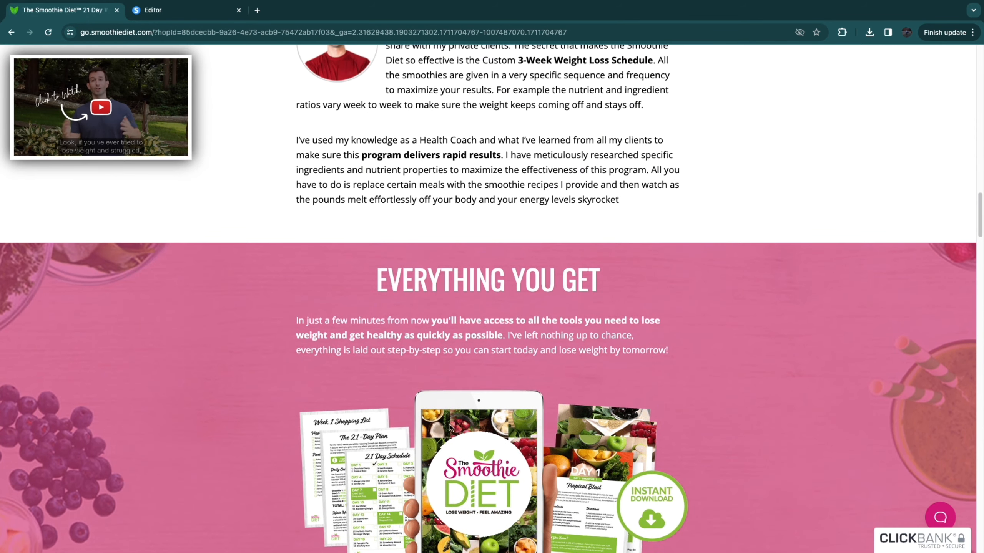
pyautogui.scroll(10, 414, 387)
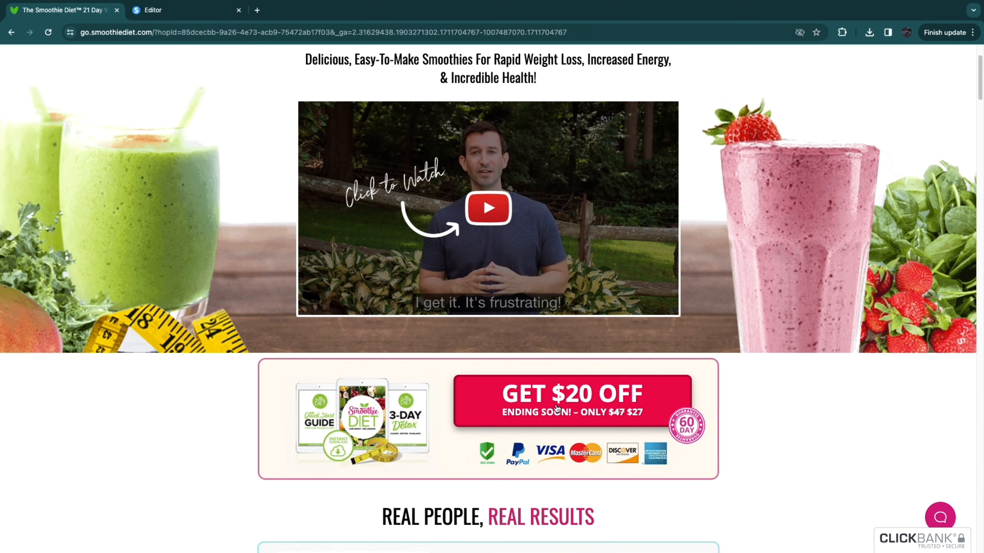
pyautogui.scroll(3, 537, 403)
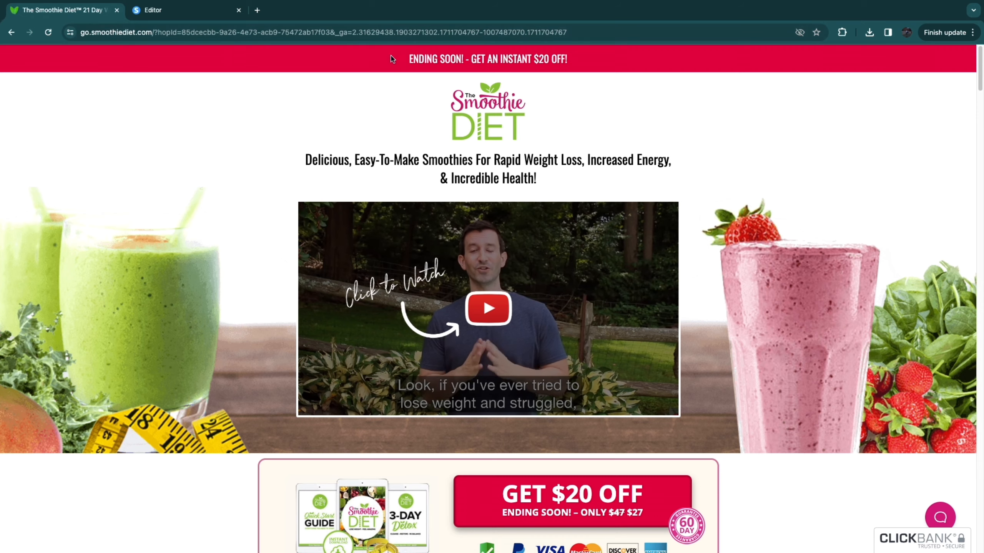
pyautogui.scroll(-10, 430, 341)
pyautogui.scroll(-15, 431, 342)
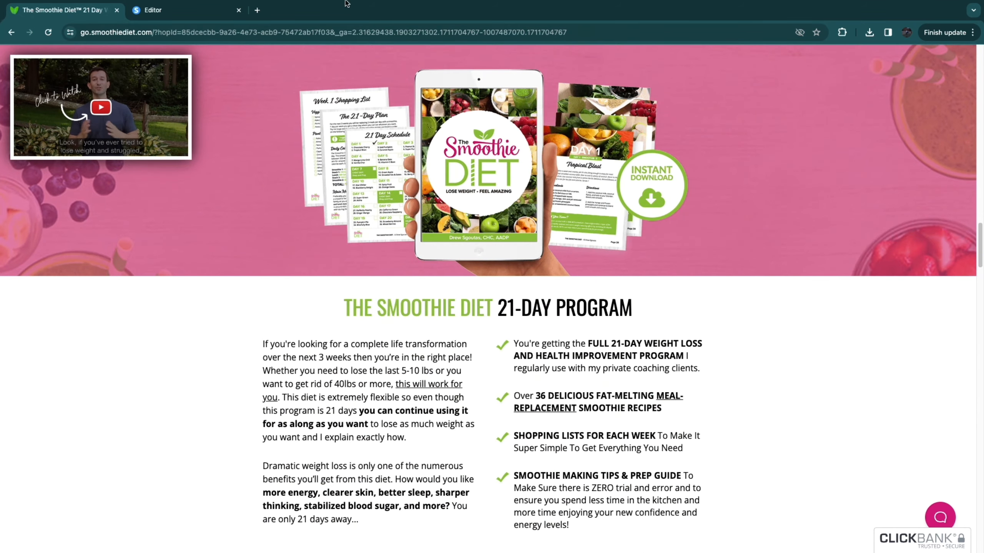
# Step: Return to the page editor and color the words "THE SMOOTHIE DIET" in the headline green
pyautogui.click(186, 13)
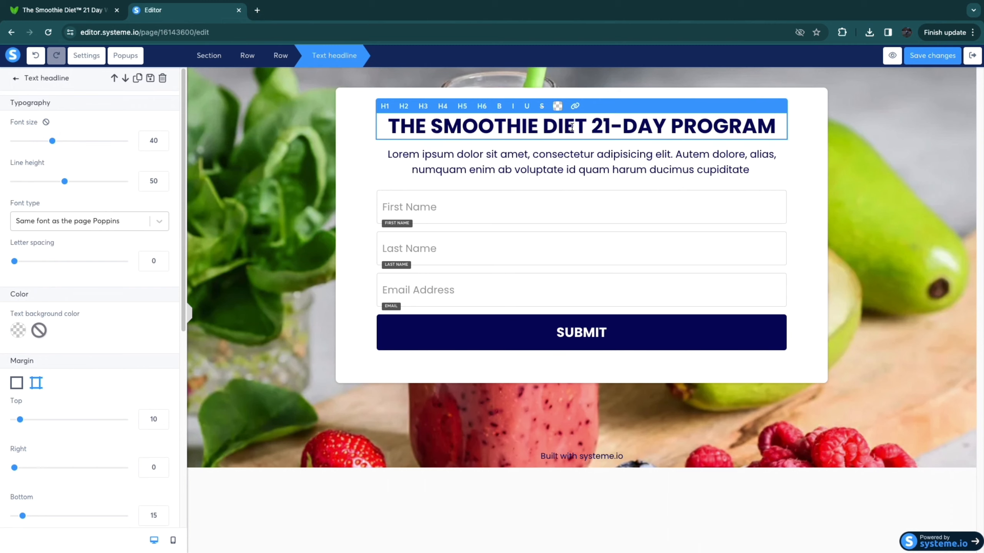
pyautogui.moveTo(586, 128); pyautogui.dragTo(383, 124)
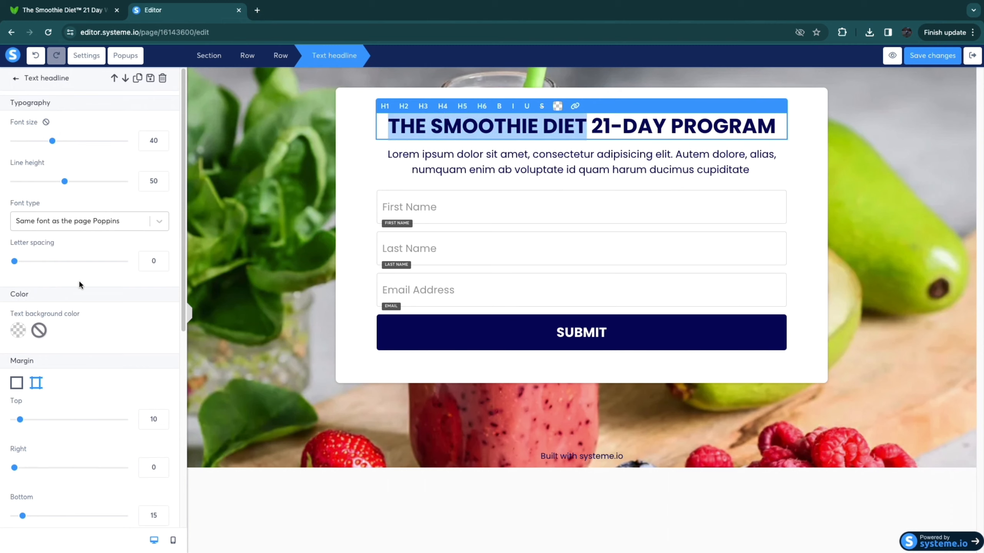
pyautogui.click(558, 105)
pyautogui.click(616, 254)
pyautogui.click(850, 174)
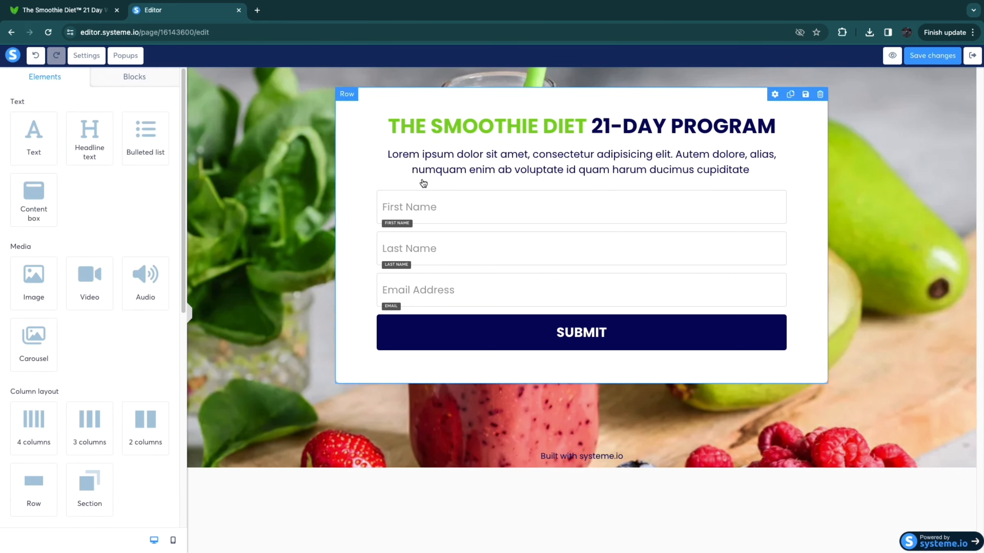
# Step: Replace the placeholder paragraph with the sales page tagline "Delicious, Easy-To-Make Smoothies For Rapid Weight Loss, Increased Energy, & Incredible Health!"
pyautogui.tripleClick(546, 158)
pyautogui.click(49, 12)
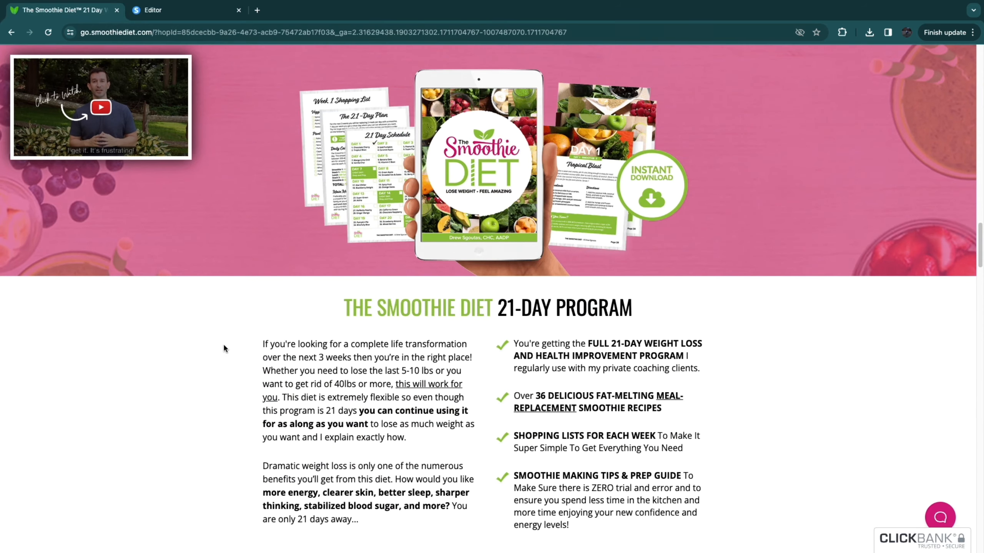
pyautogui.moveTo(305, 165); pyautogui.dragTo(332, 167)
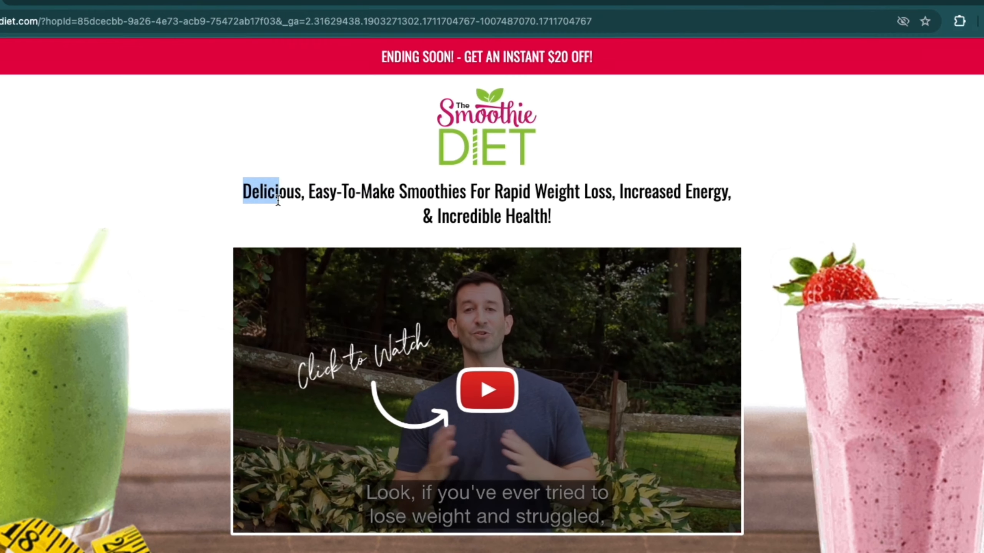
pyautogui.moveTo(278, 199); pyautogui.dragTo(740, 213)
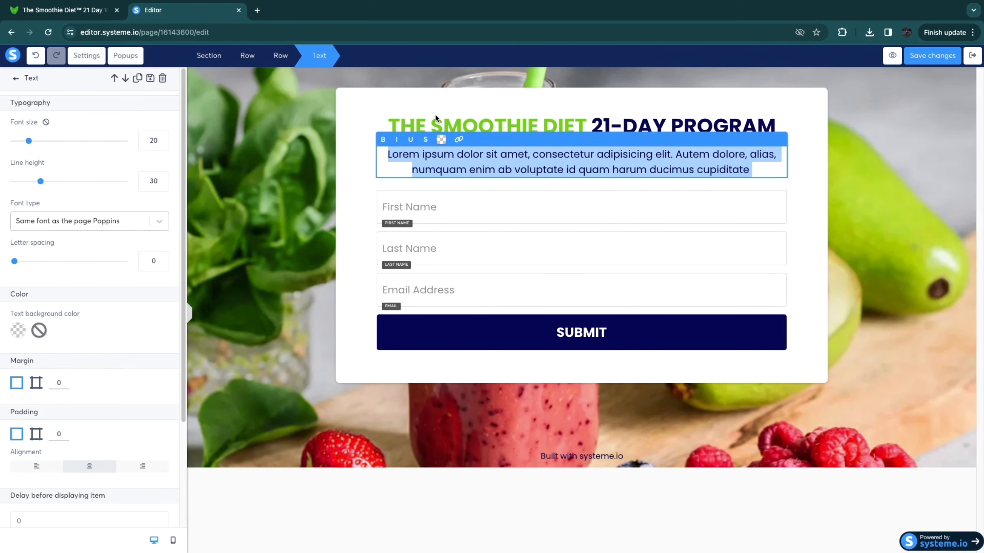
pyautogui.write('Delicious, Easy-To-Make Smoothies For Rapid Weight Loss, Increased Energy, & Incredible Health!')
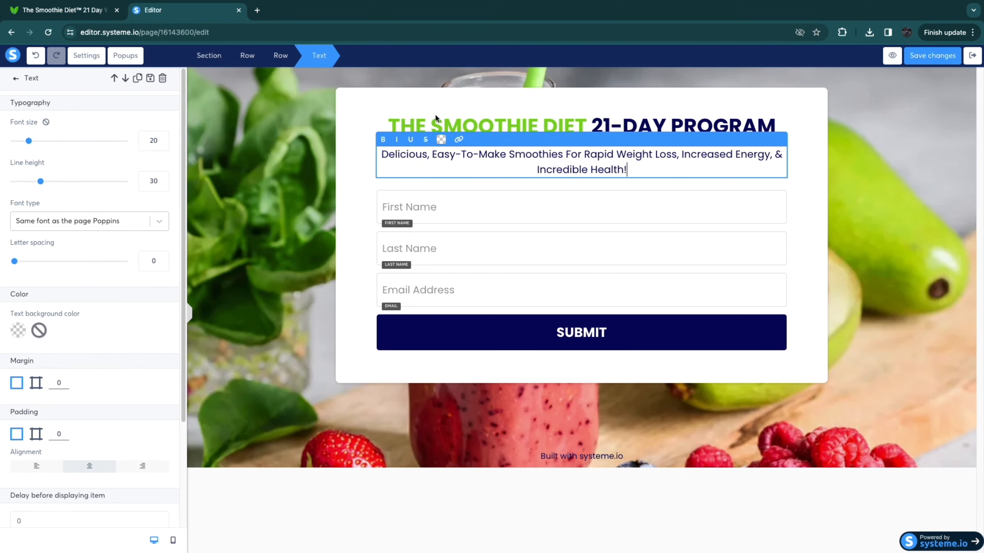
pyautogui.click(510, 107)
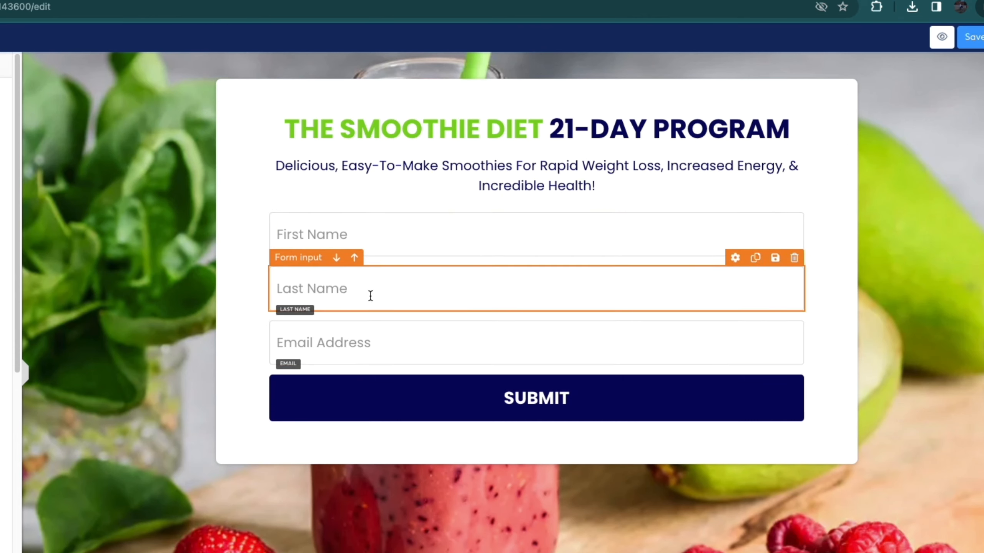
# Step: Delete the Last Name field from the form and the "Built with systeme.io" footer text together with its row
pyautogui.click(795, 258)
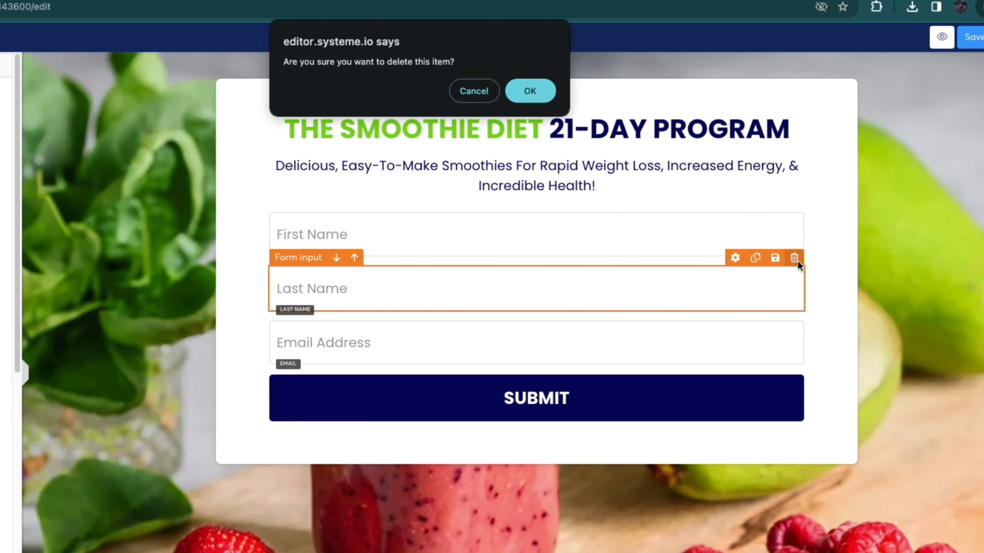
pyautogui.click(529, 93)
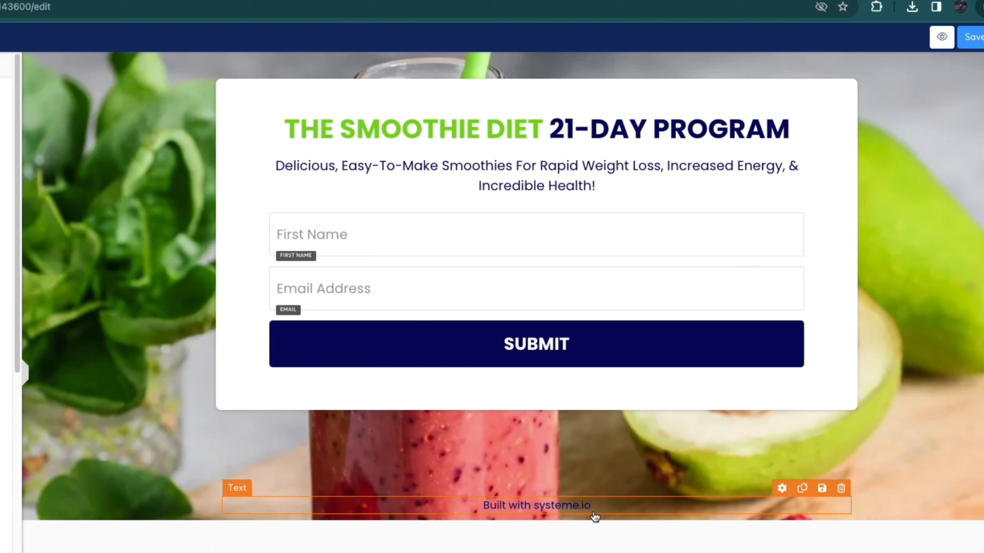
pyautogui.click(842, 489)
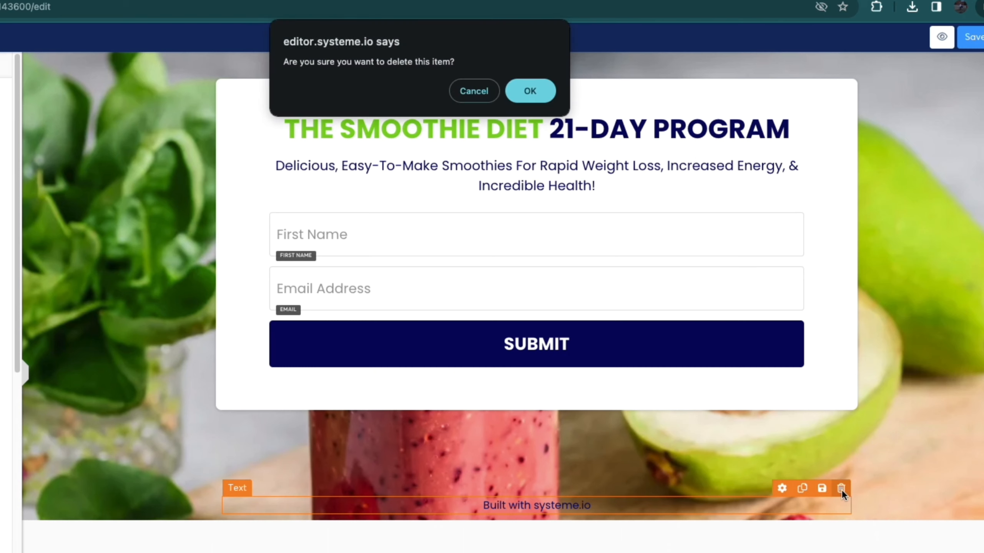
pyautogui.click(530, 90)
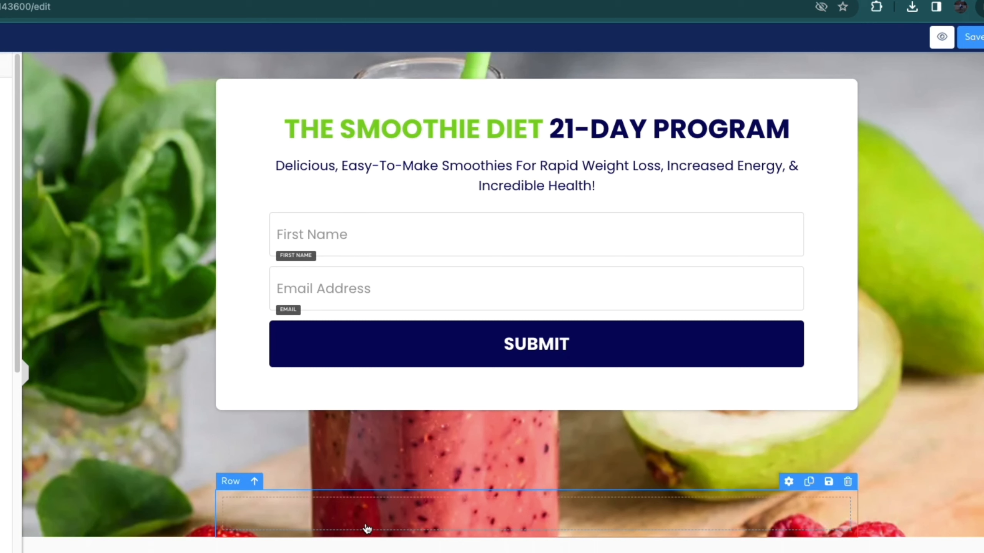
pyautogui.click(847, 485)
pyautogui.click(533, 93)
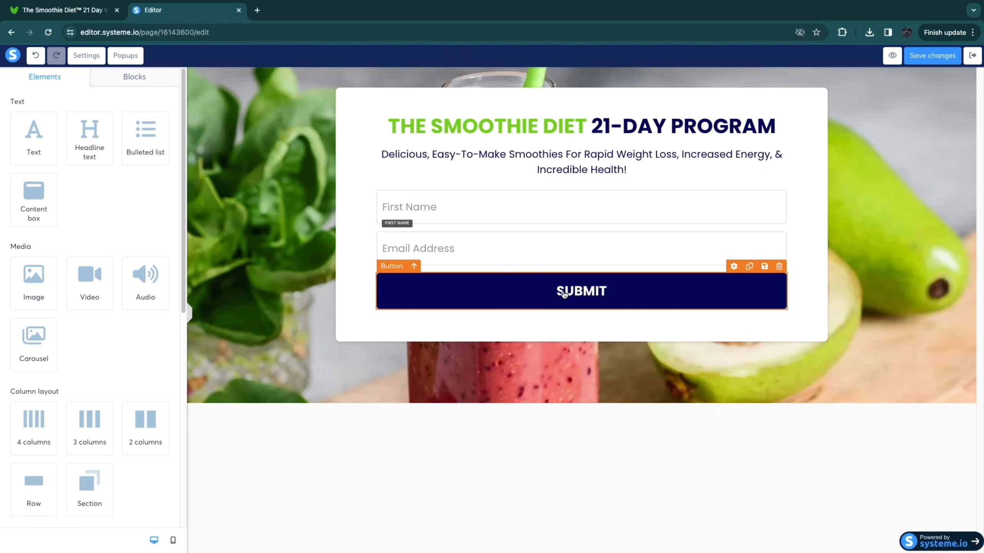
# Step: Open the SUBMIT button's settings and review its action options and the redirect after contact registration
pyautogui.click(579, 295)
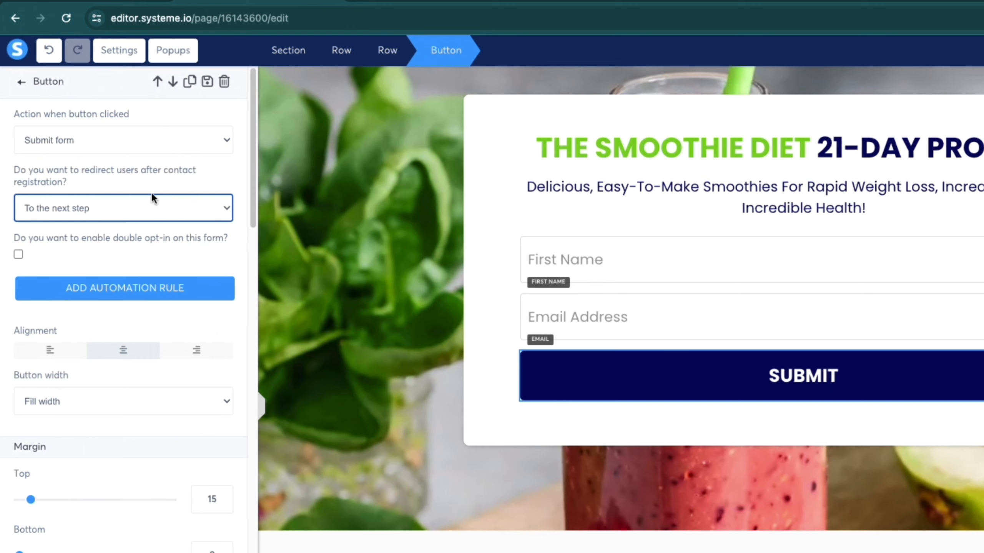
pyautogui.click(38, 136)
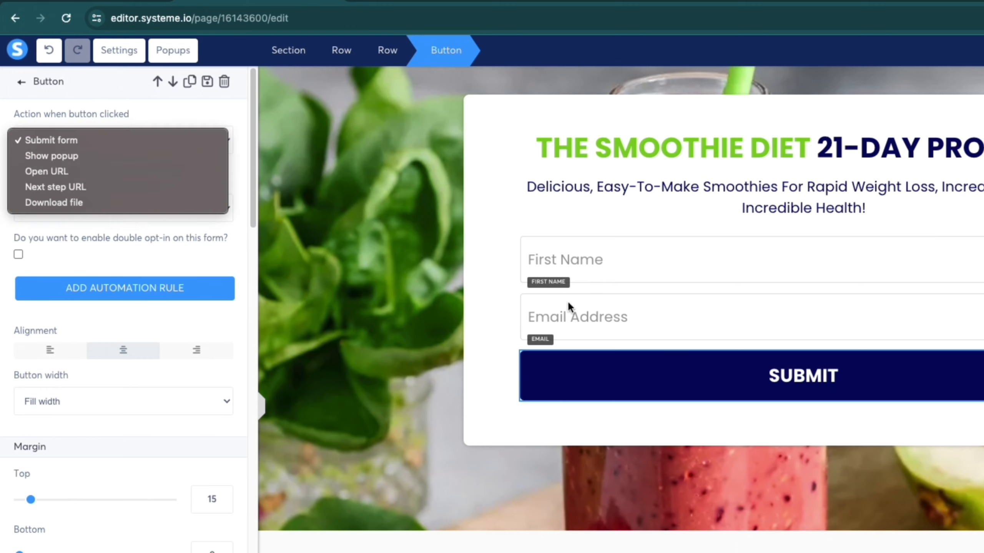
pyautogui.click(198, 248)
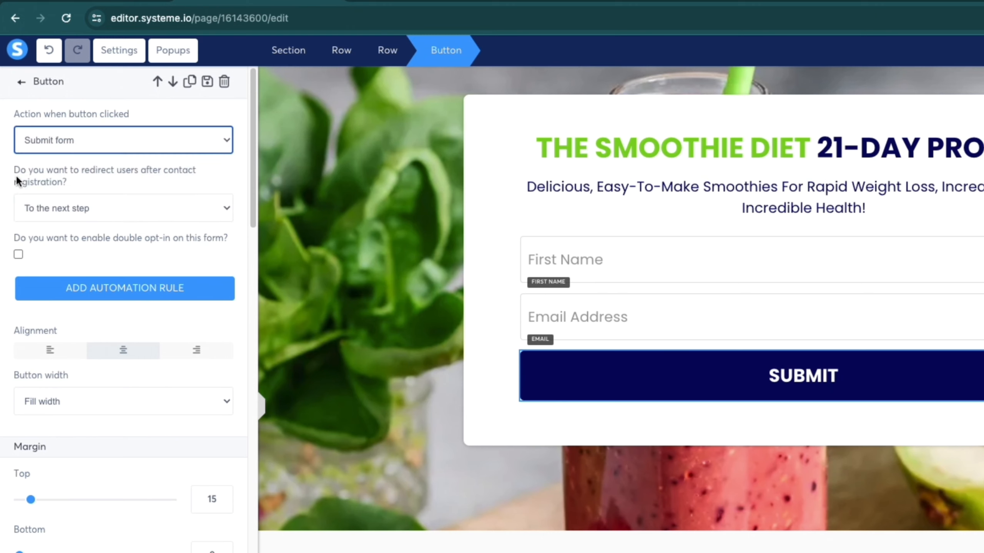
pyautogui.moveTo(16, 175); pyautogui.dragTo(68, 183)
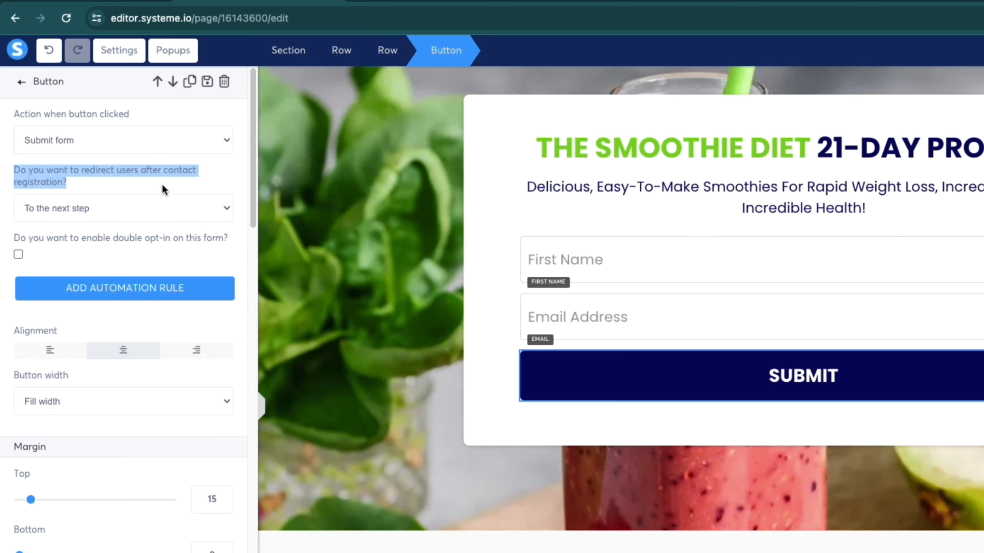
pyautogui.click(82, 178)
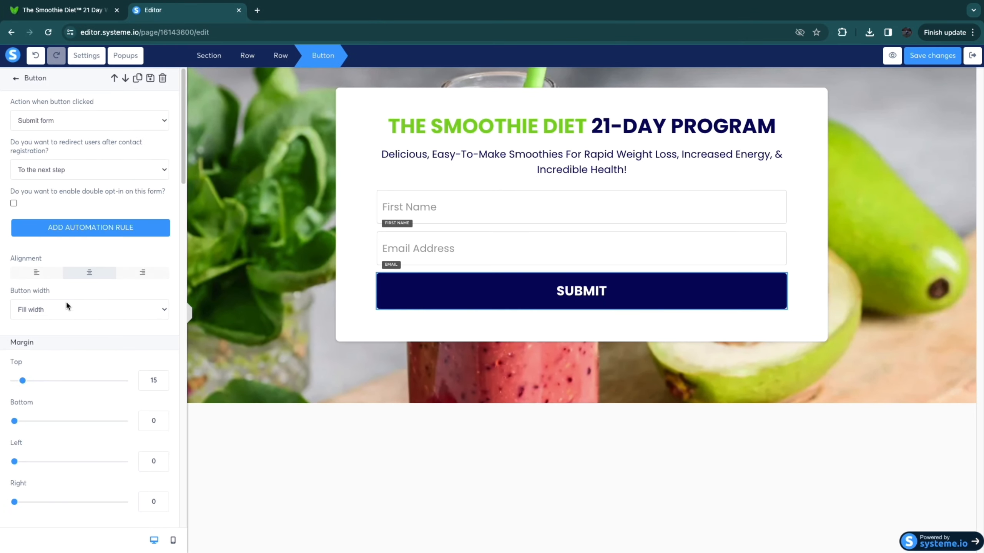
# Step: Check the sales page's colors and set the SUBMIT button's background color to green 7ED321
pyautogui.scroll(-5, 67, 310)
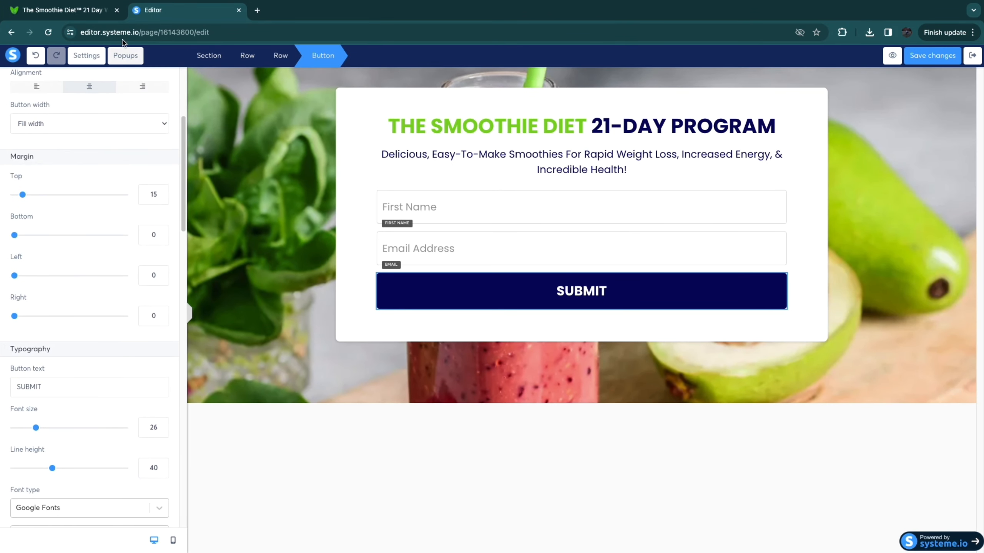
pyautogui.click(93, 10)
pyautogui.scroll(-5, 488, 272)
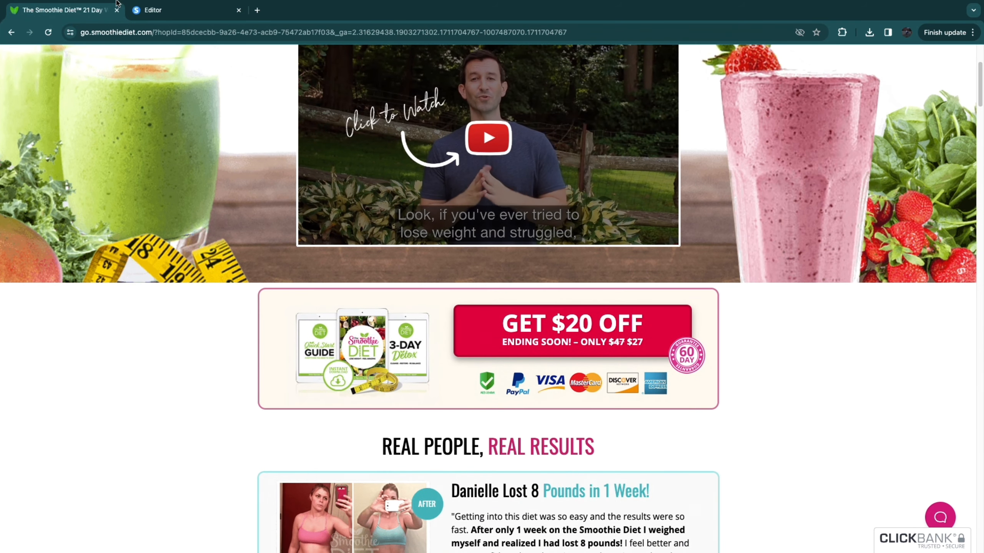
pyautogui.click(151, 11)
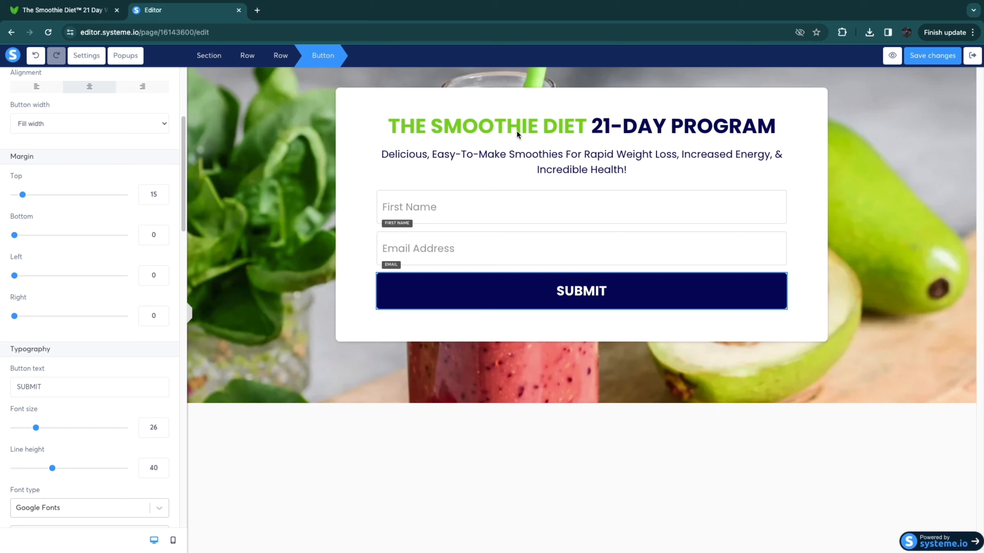
pyautogui.scroll(-10, 74, 356)
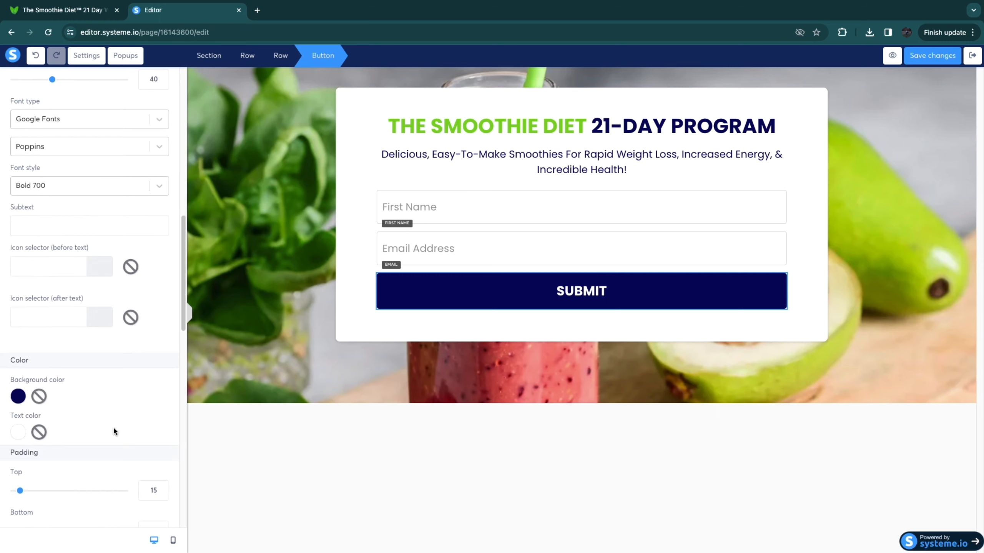
pyautogui.click(18, 396)
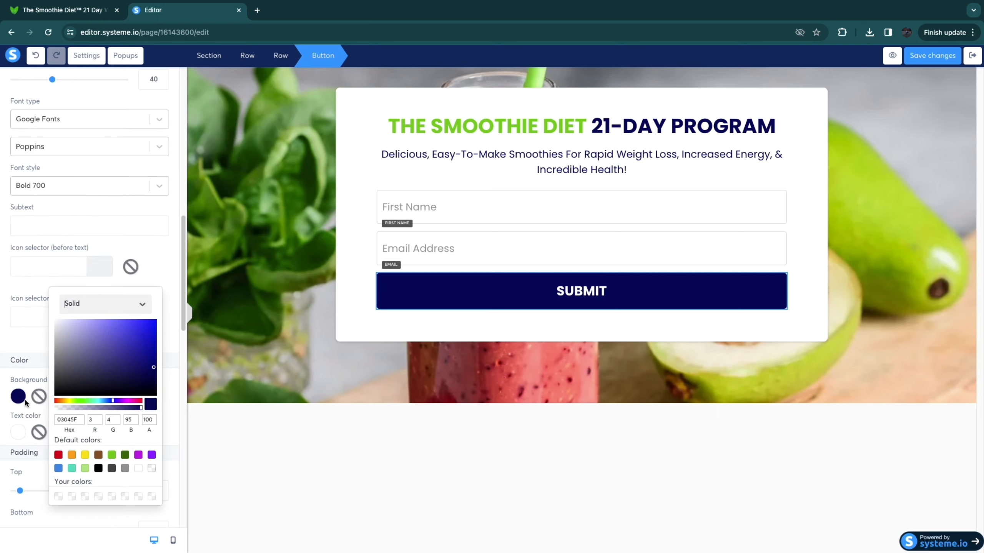
pyautogui.click(112, 455)
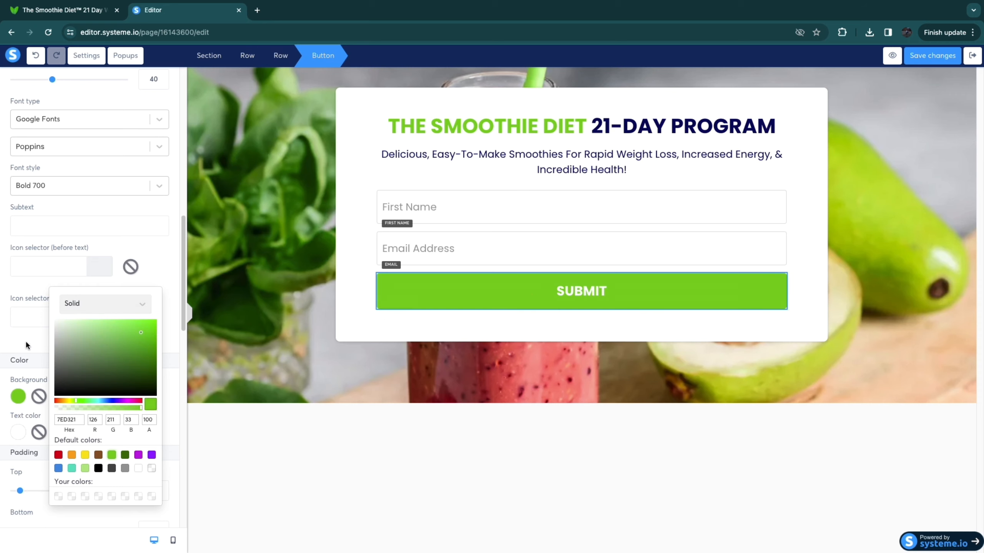
pyautogui.scroll(10, 87, 235)
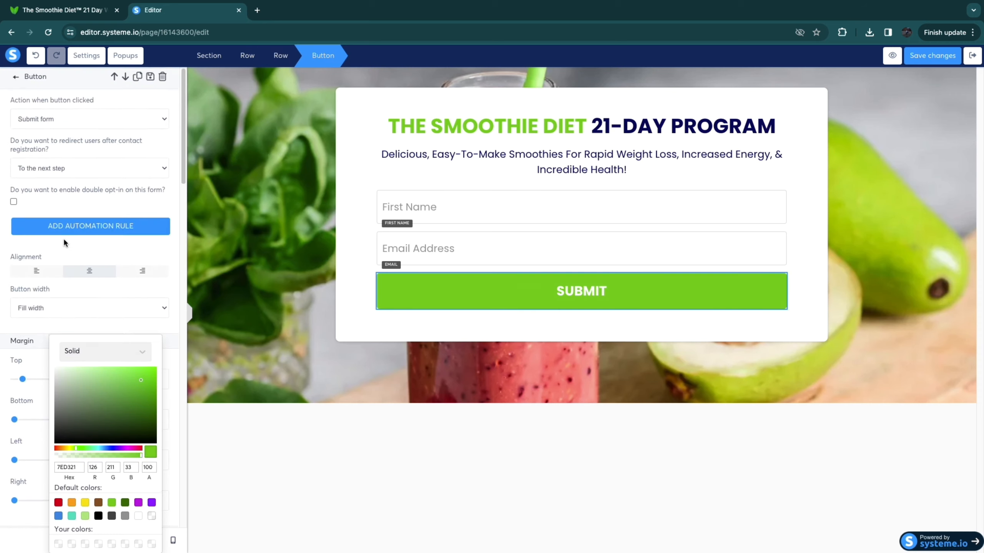
# Step: Change the form button's text from SUBMIT to "NEXT STEP" and preview the squeeze page
pyautogui.scroll(-8, 50, 258)
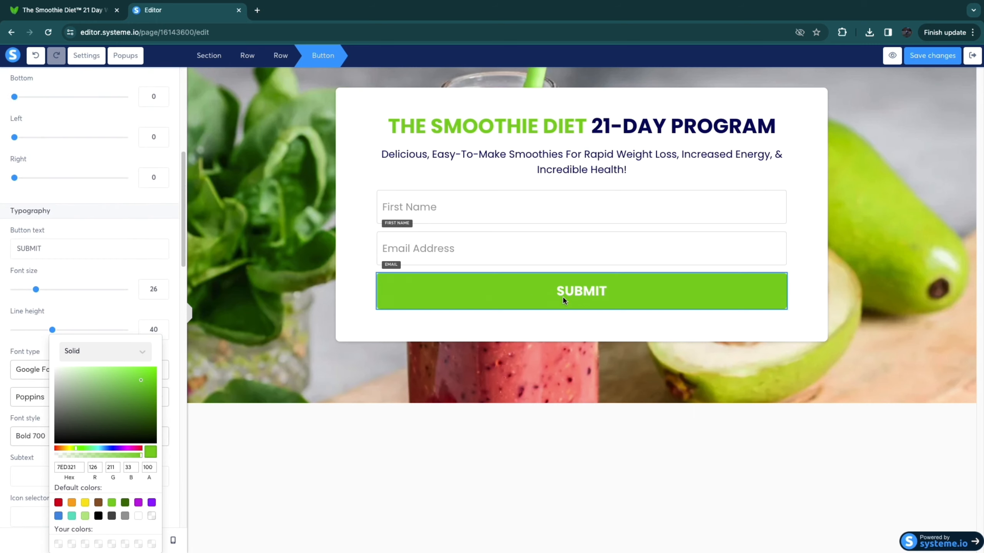
pyautogui.doubleClick(57, 250)
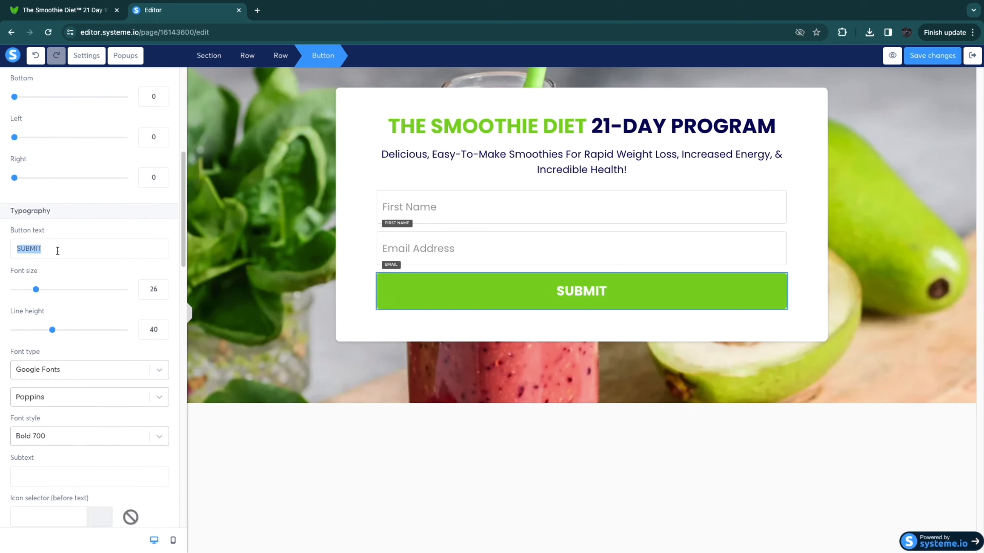
pyautogui.write('NEXT STEP')
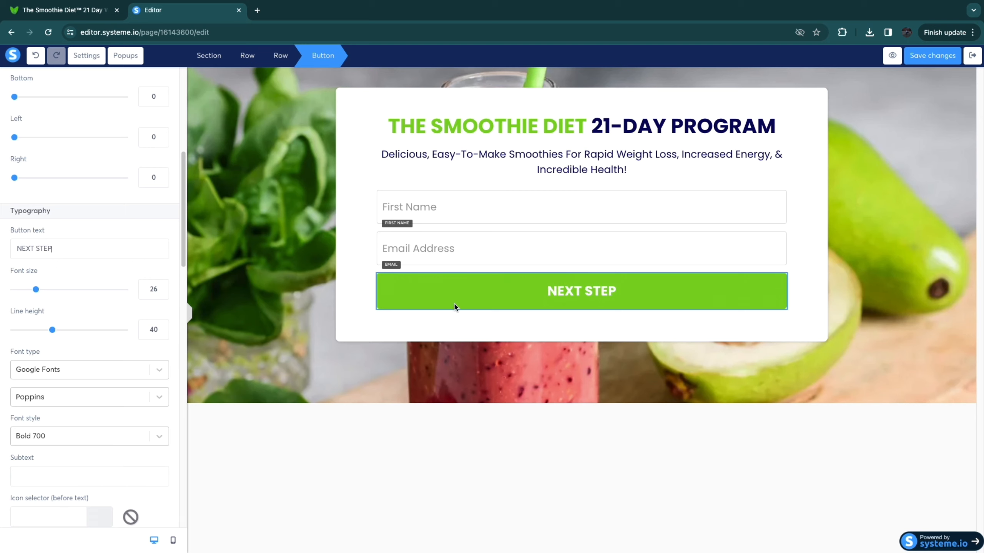
pyautogui.click(343, 323)
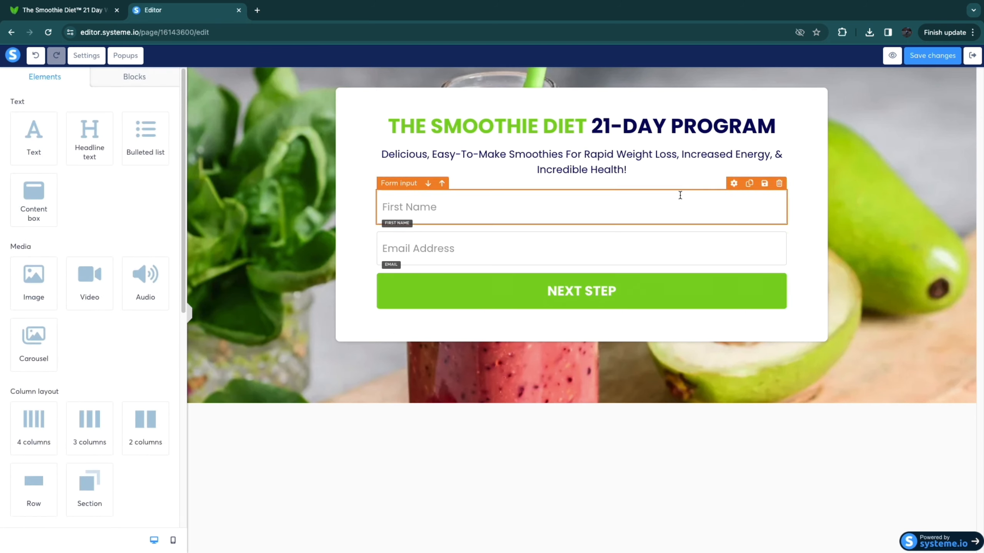
pyautogui.click(892, 55)
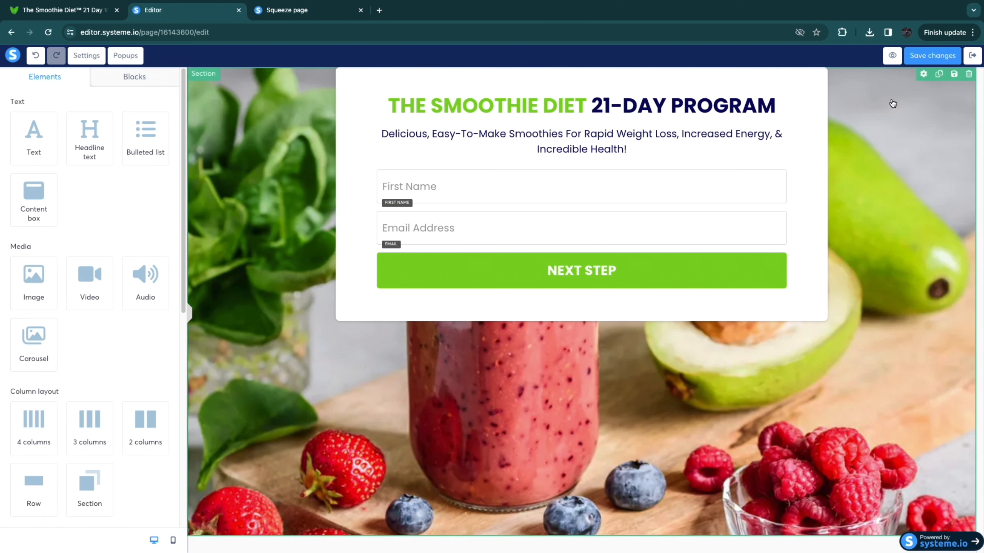
# Step: Try a top padding of 53 on the white row that holds the form
pyautogui.click(356, 99)
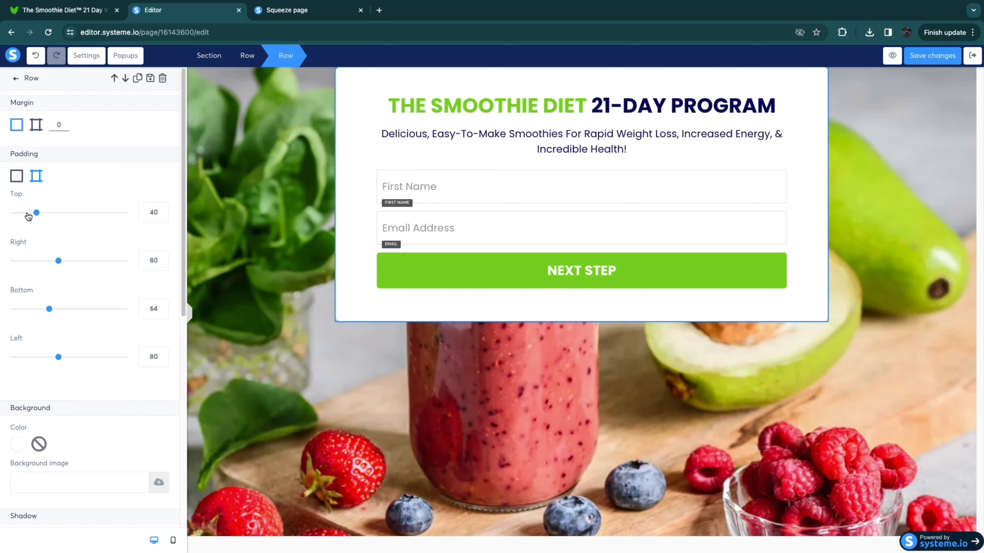
pyautogui.moveTo(31, 213); pyautogui.dragTo(44, 228)
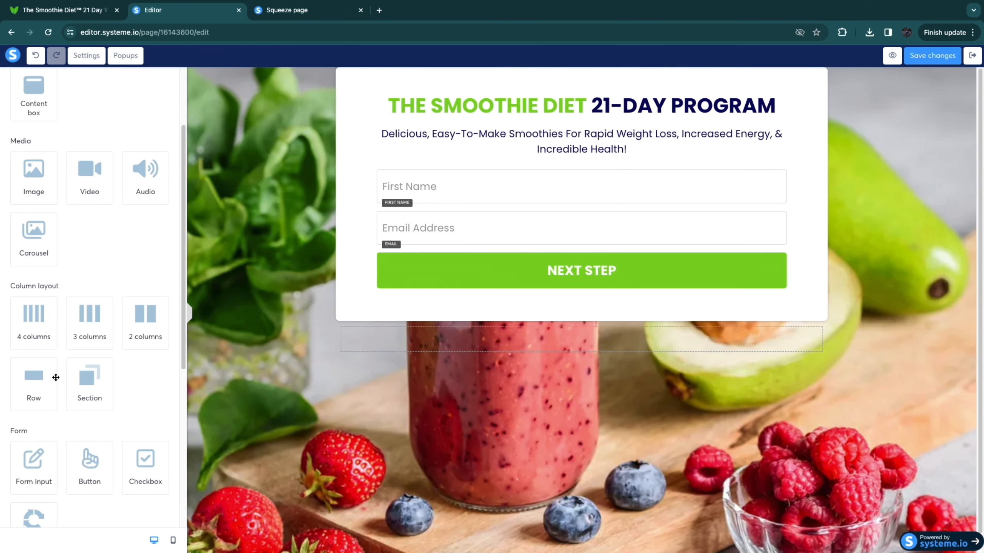
# Step: Add empty rows above and below the white form box and set the upper row's margin to 47
pyautogui.moveTo(55, 377); pyautogui.dragTo(517, 72)
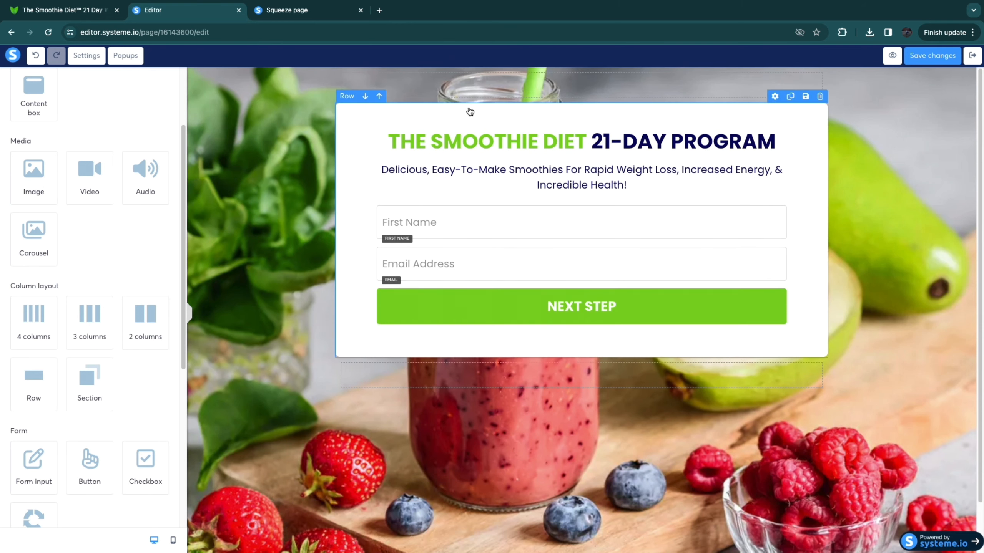
pyautogui.click(469, 85)
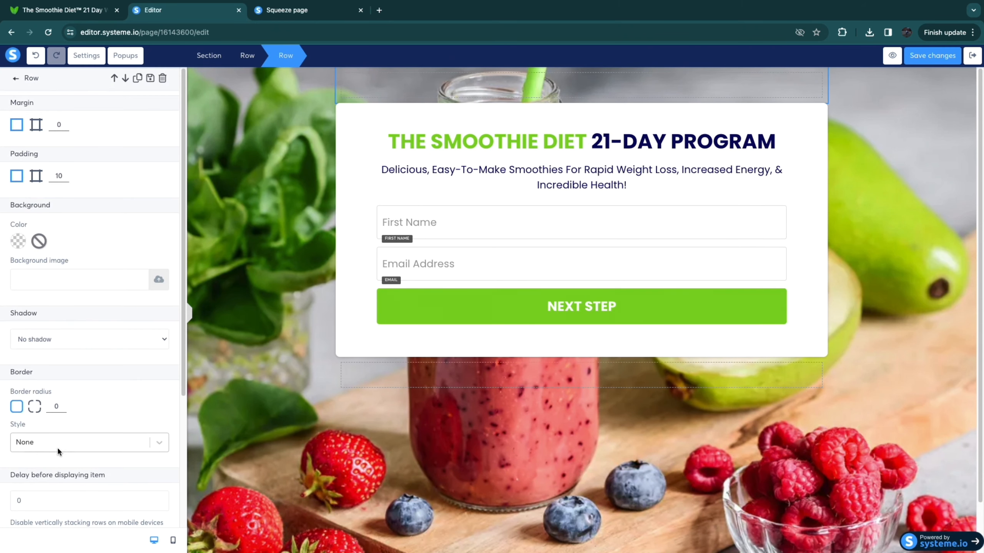
pyautogui.click(15, 78)
pyautogui.click(491, 80)
pyautogui.click(490, 79)
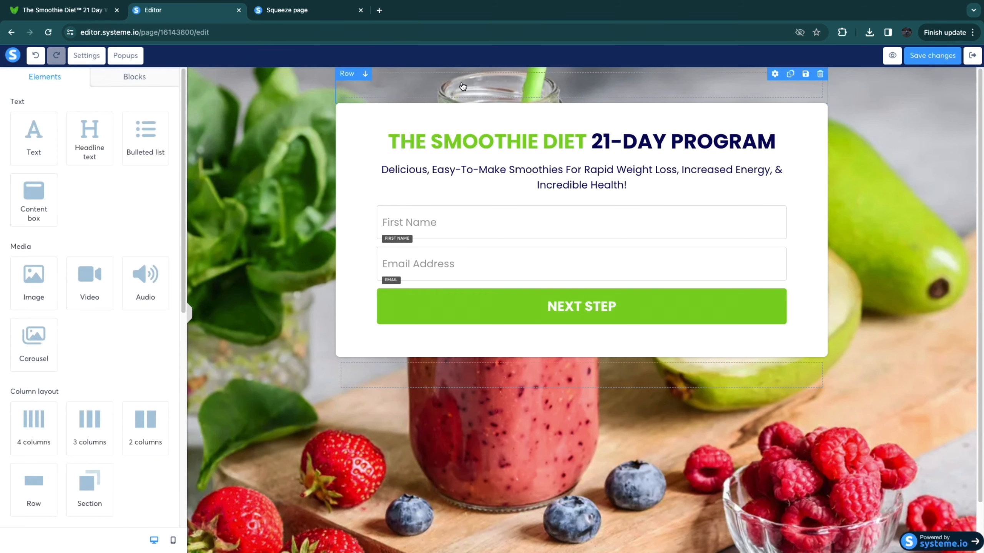
pyautogui.click(490, 89)
pyautogui.click(65, 122)
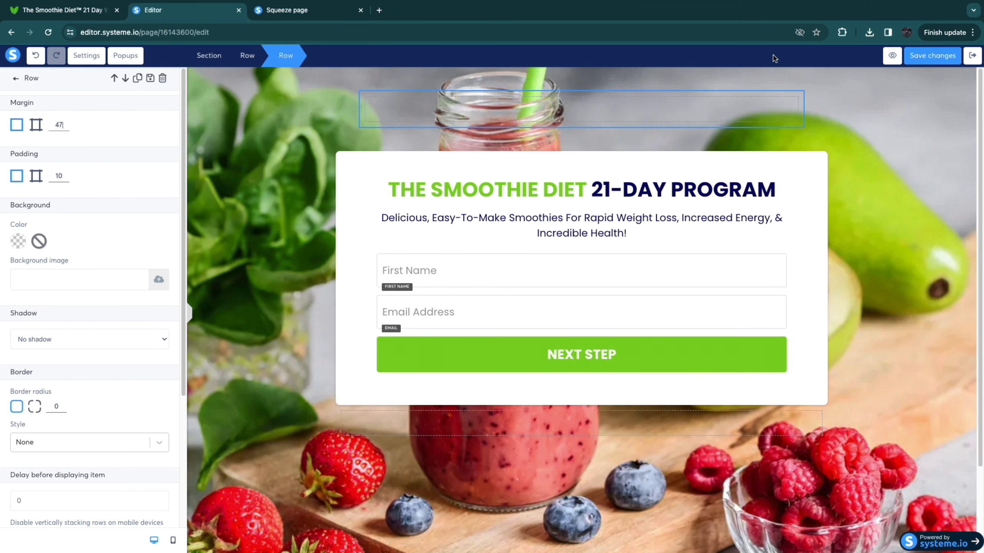
# Step: Check the squeeze page in preview, close the preview, and save the page, returning to the funnel's steps
pyautogui.click(892, 56)
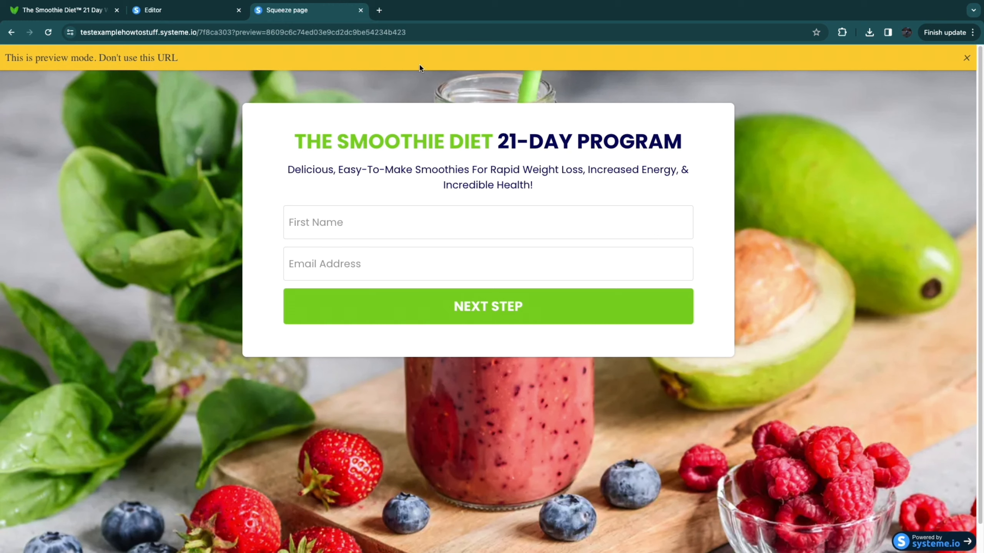
pyautogui.click(361, 10)
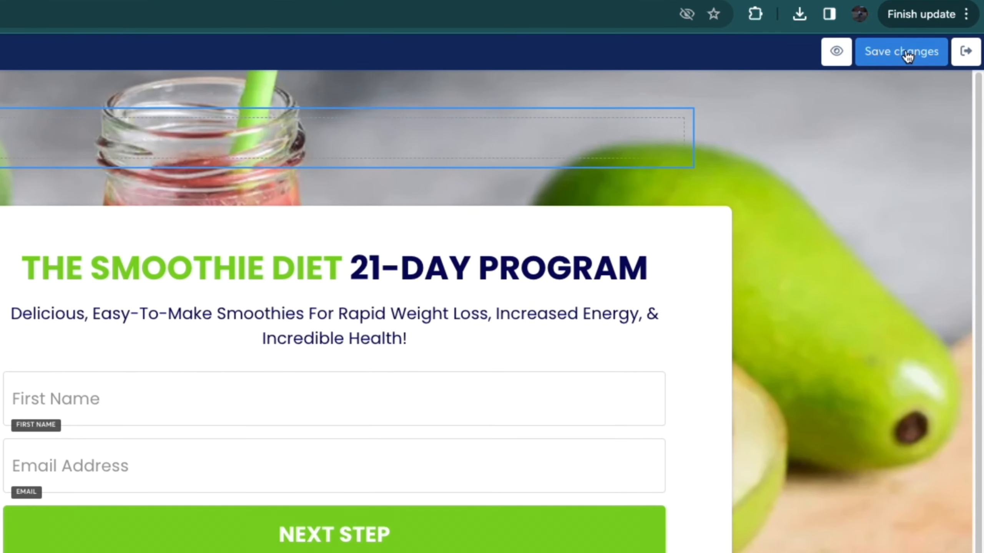
pyautogui.click(934, 56)
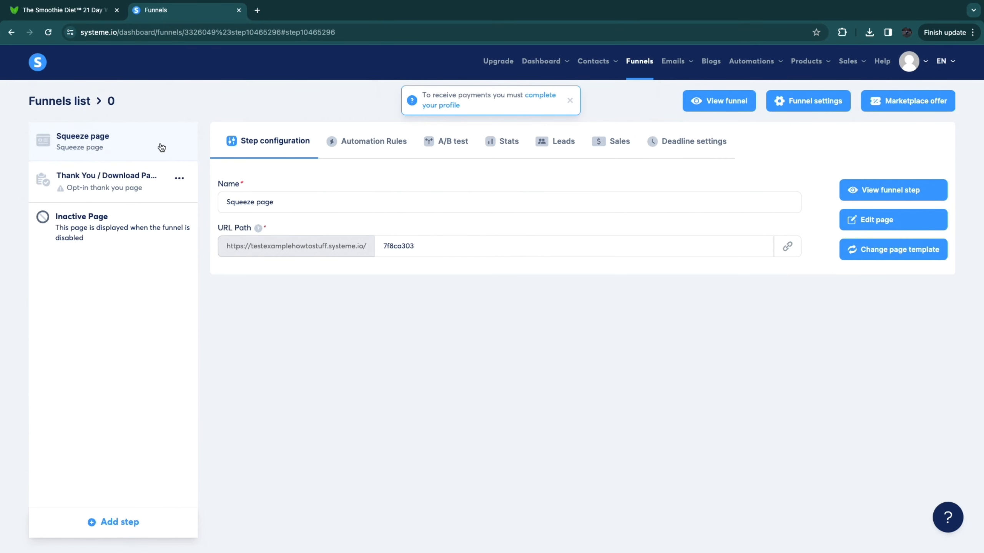
# Step: Browse the templates for the Thank You / Download Page step and select the blue "Thank you for subscribing!" template
pyautogui.click(116, 177)
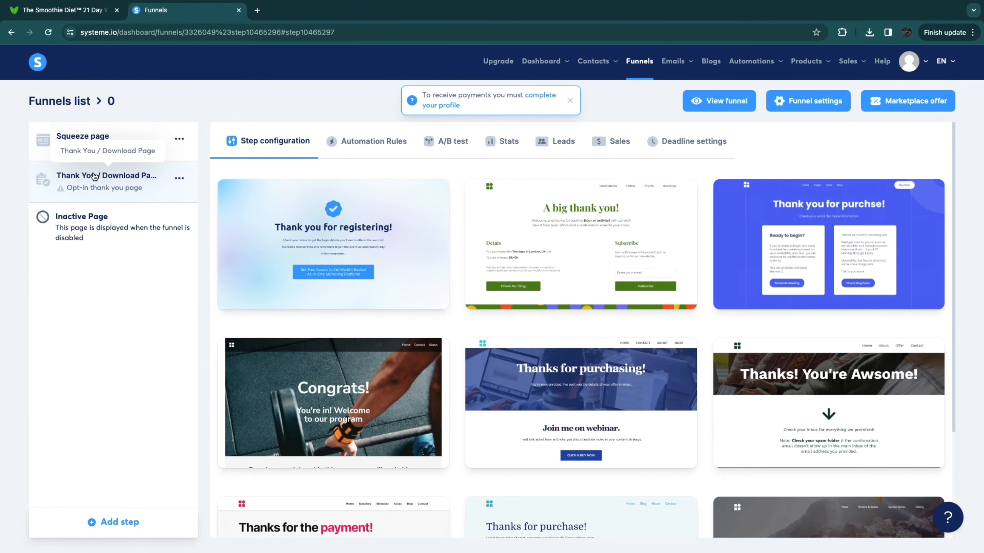
pyautogui.moveTo(307, 217)
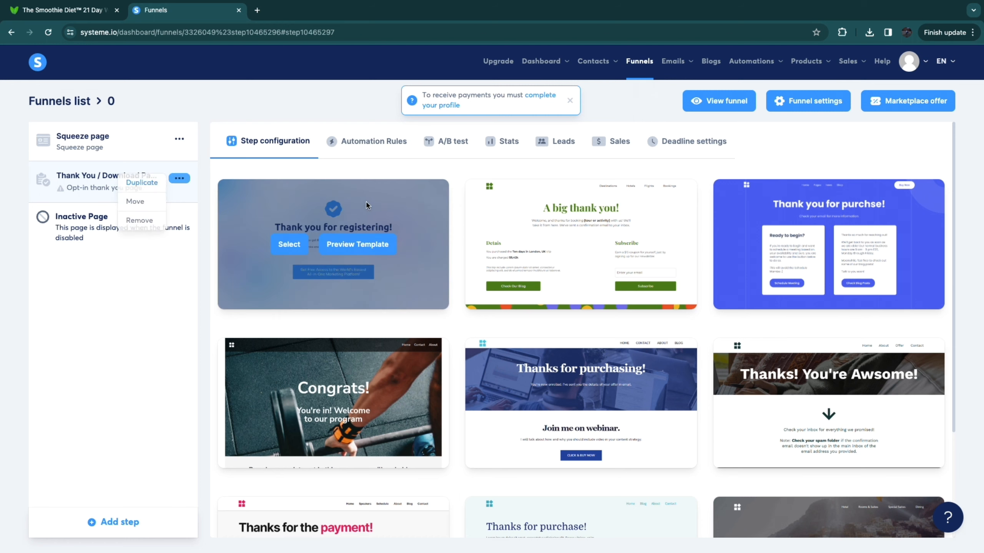
pyautogui.scroll(-3, 501, 279)
pyautogui.moveTo(501, 279)
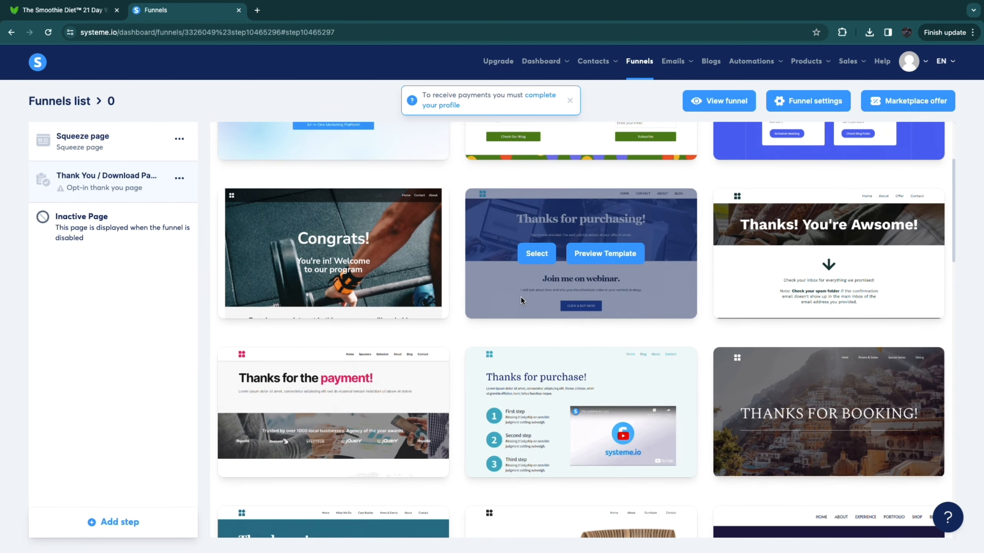
pyautogui.scroll(-8, 521, 300)
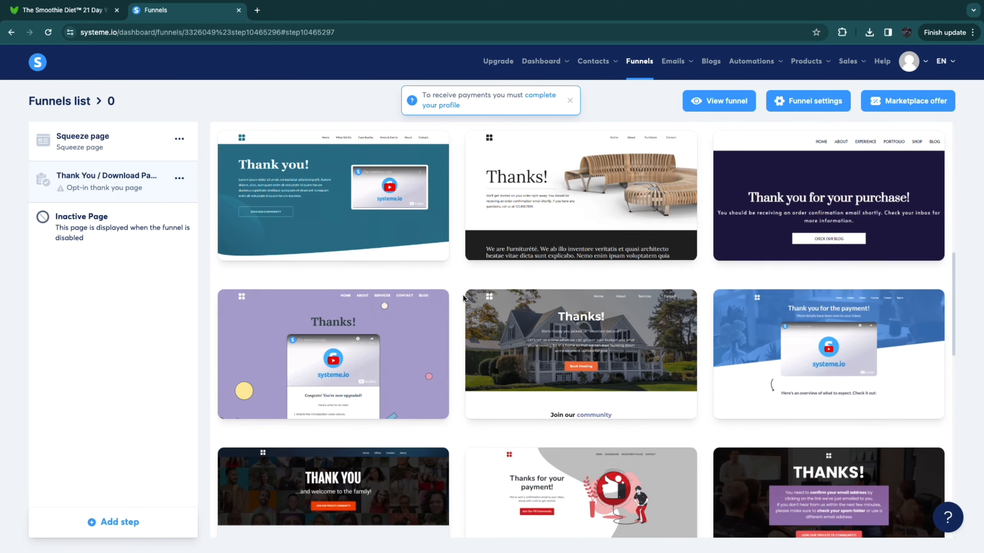
pyautogui.scroll(-1, 461, 302)
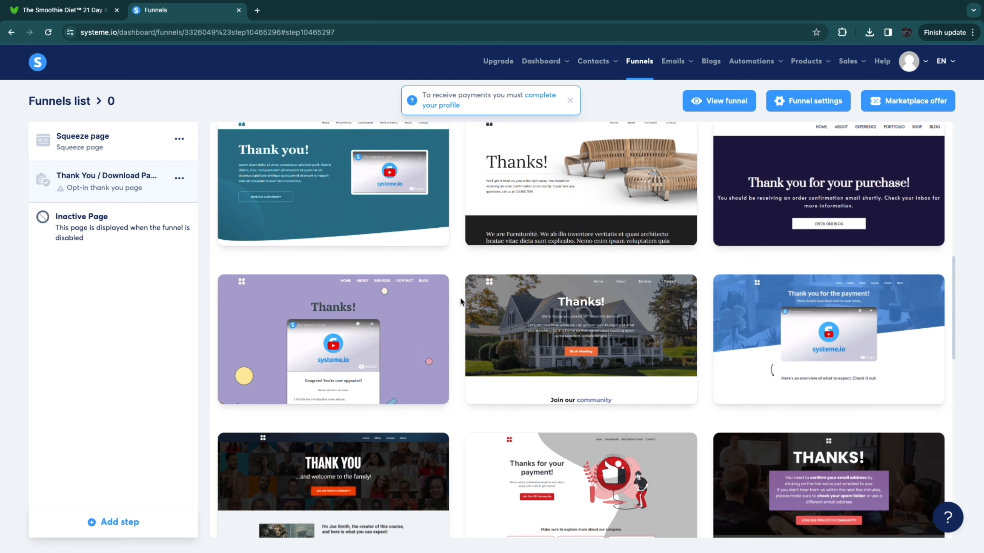
pyautogui.scroll(-10, 461, 302)
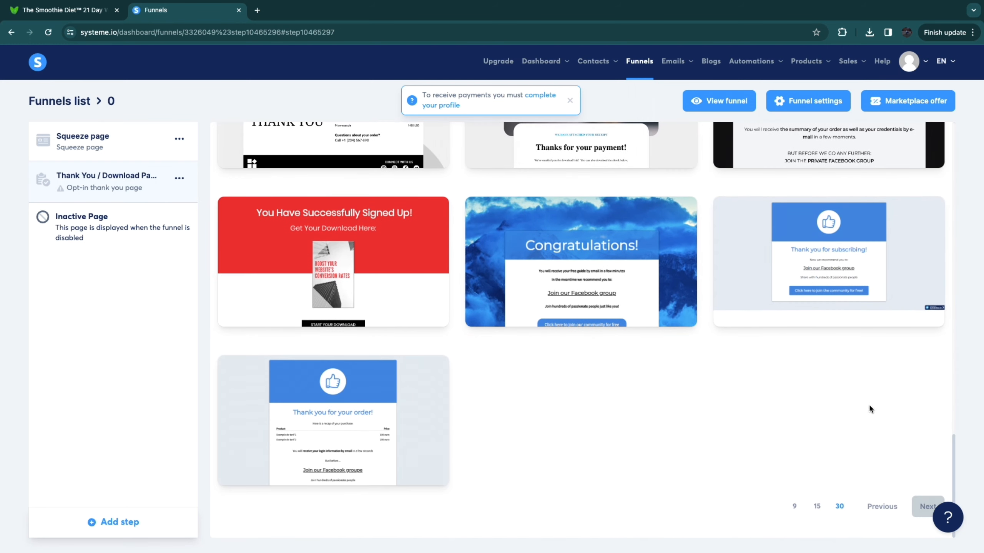
pyautogui.moveTo(850, 283)
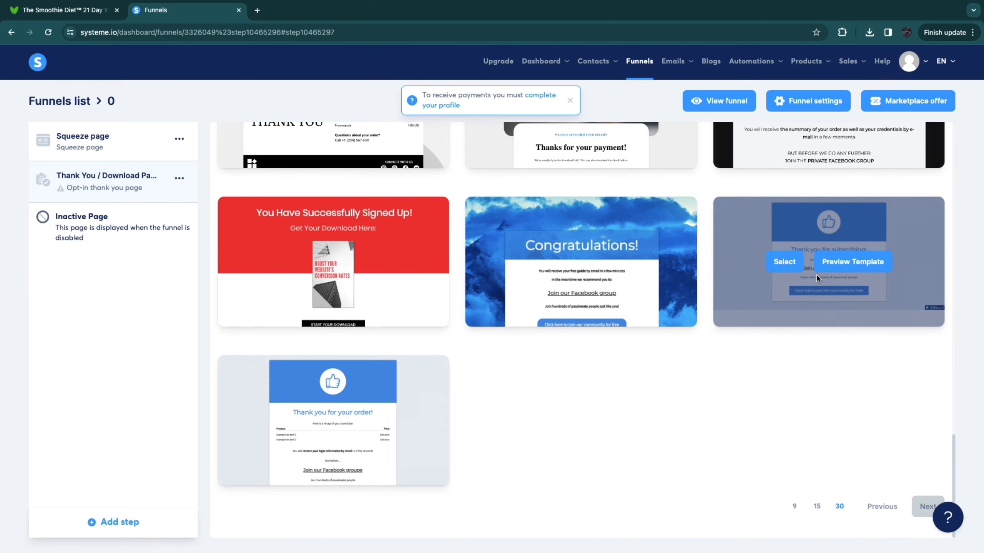
pyautogui.click(802, 267)
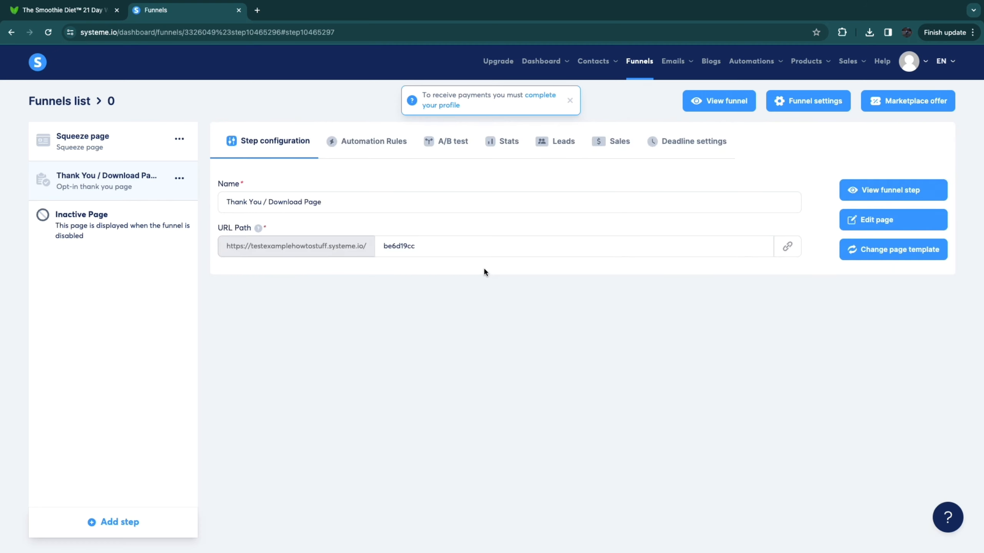
# Step: Open the thank-you page for editing and set the uploaded berries-fruit-spinach-vegetable picture as the section's background image
pyautogui.click(870, 220)
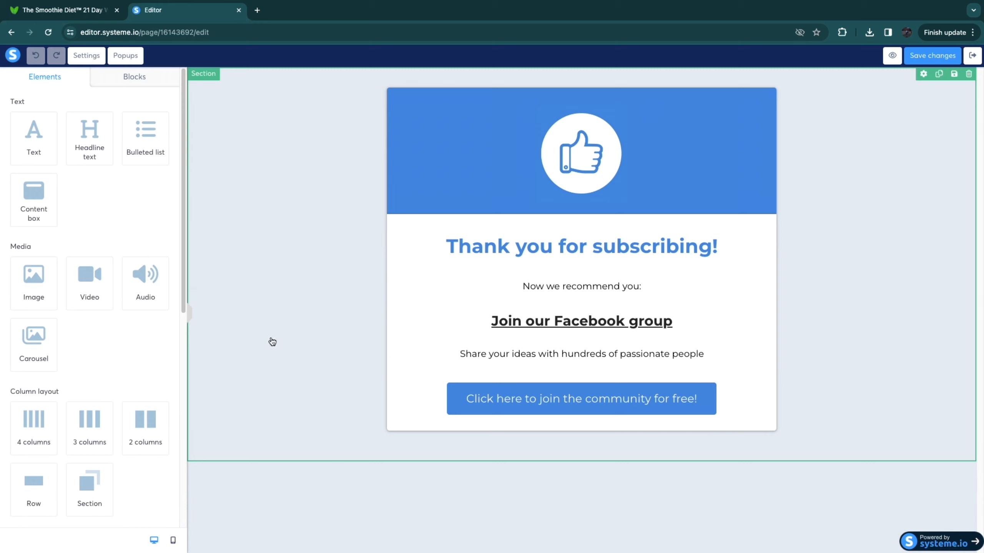
pyautogui.click(230, 269)
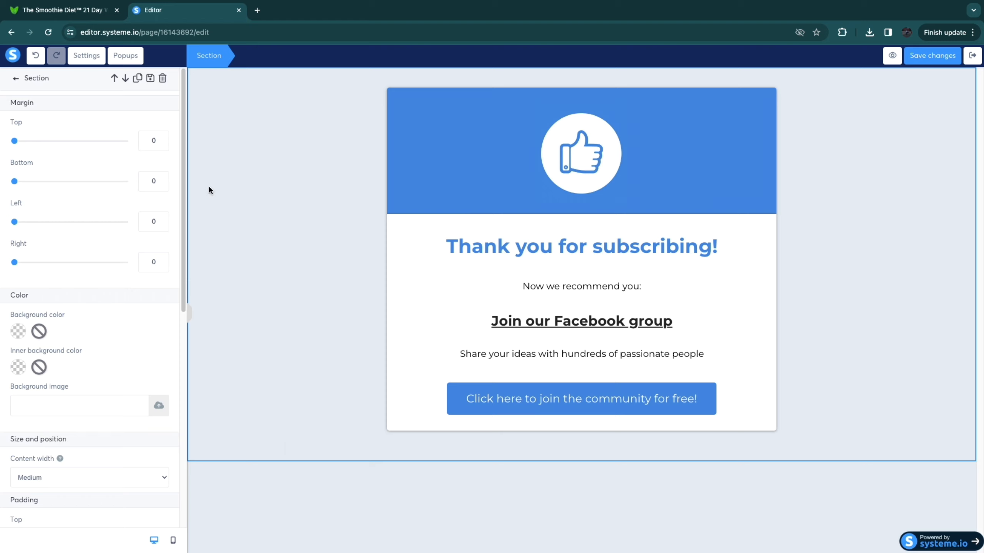
pyautogui.click(159, 406)
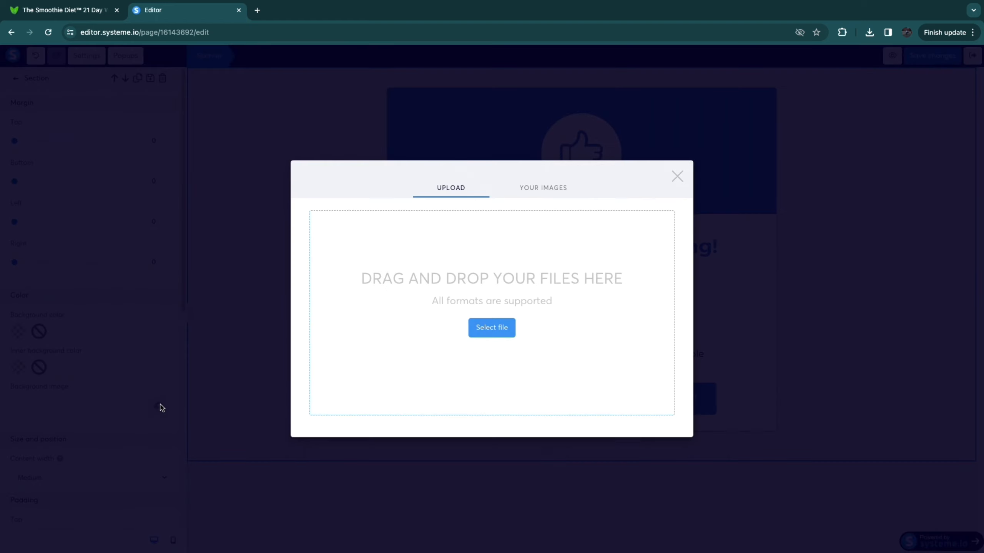
pyautogui.click(657, 441)
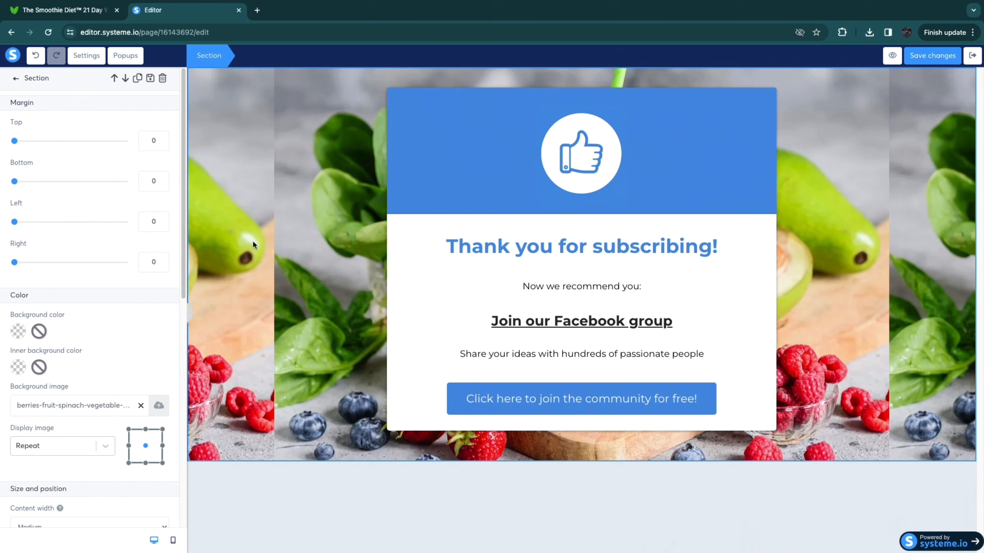
# Step: Set the thank-you section's background image display to Fill 100% width and height
pyautogui.click(254, 251)
pyautogui.click(292, 245)
pyautogui.click(254, 253)
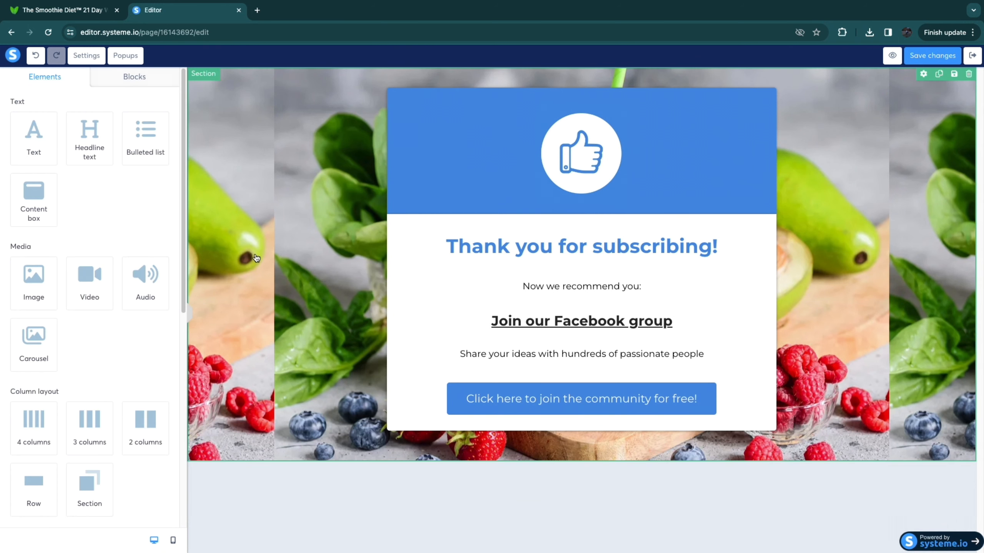
pyautogui.click(255, 259)
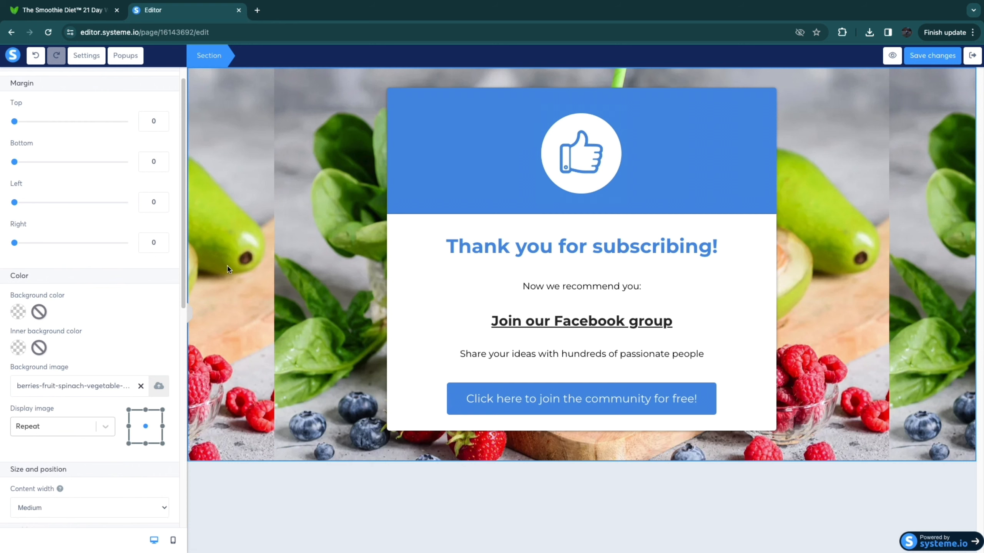
pyautogui.click(102, 430)
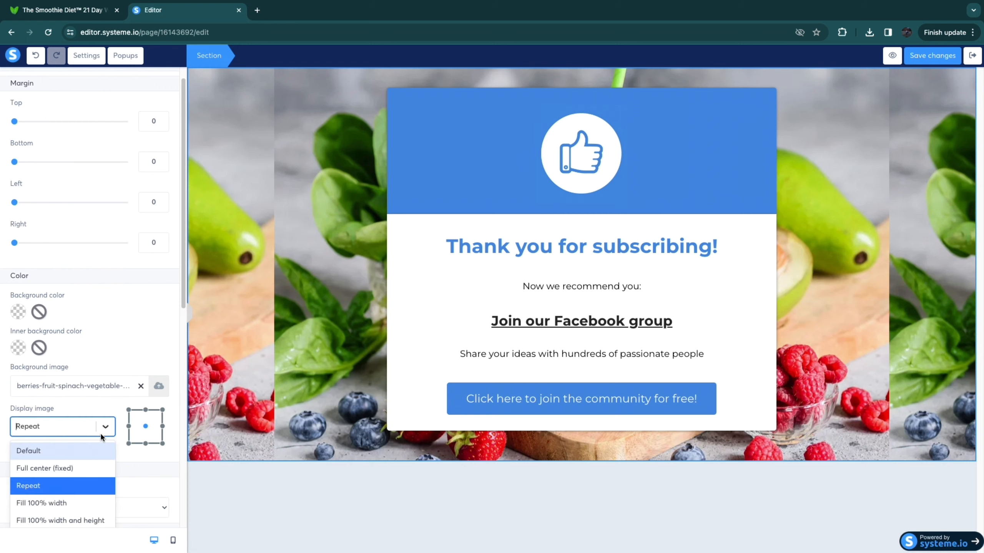
pyautogui.click(43, 467)
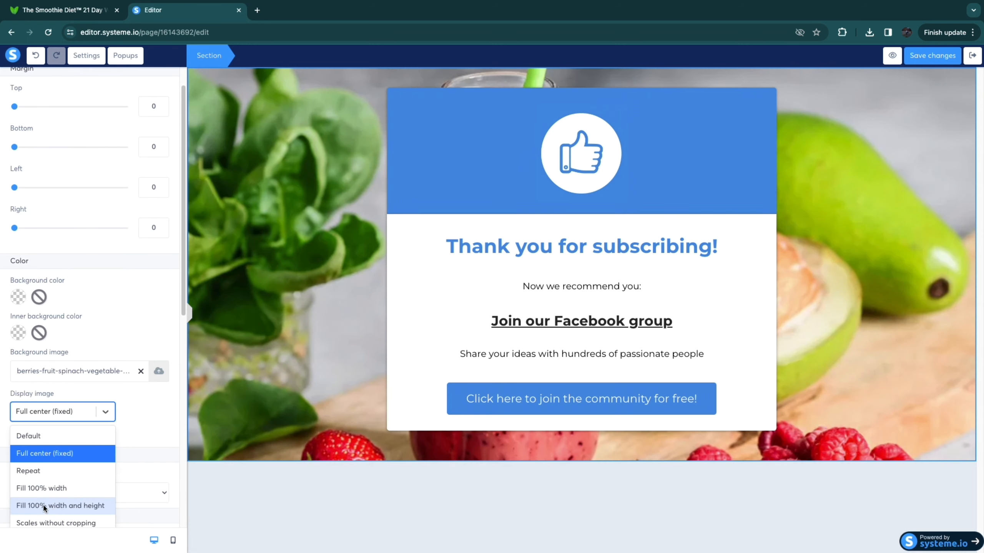
pyautogui.click(52, 505)
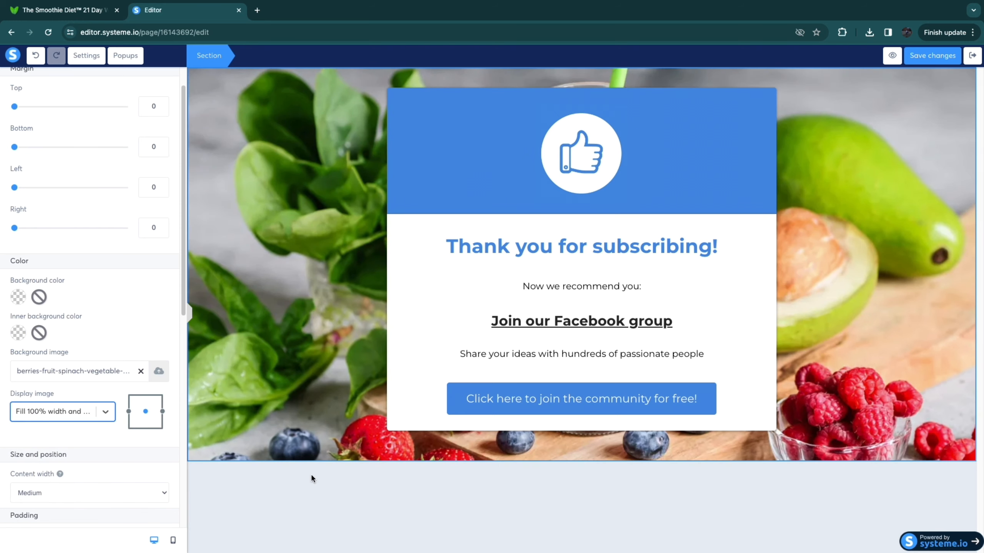
pyautogui.click(605, 507)
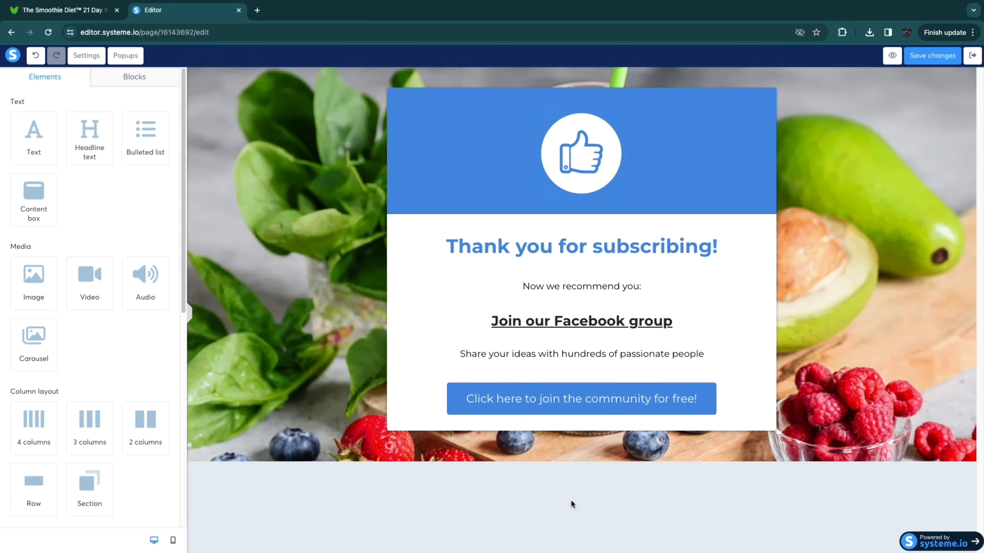
# Step: Set the thank-you section's top padding to 209
pyautogui.click(272, 374)
pyautogui.scroll(-5, 116, 364)
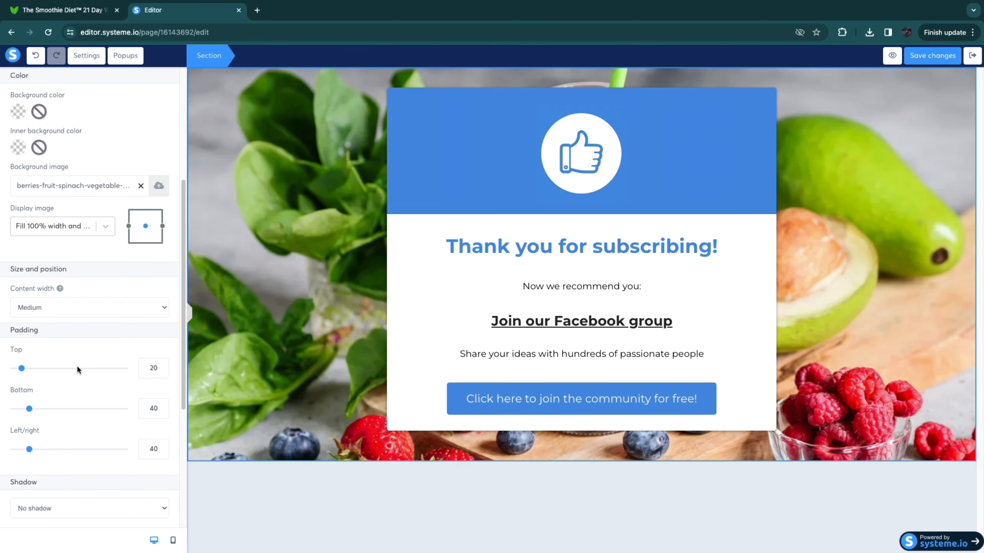
pyautogui.moveTo(27, 369); pyautogui.dragTo(91, 375)
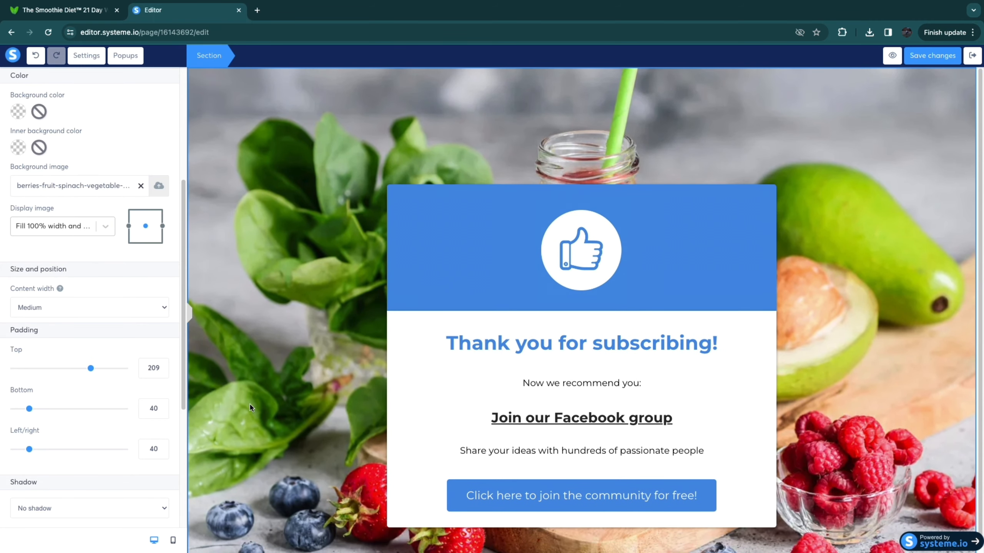
pyautogui.click(548, 212)
pyautogui.click(492, 238)
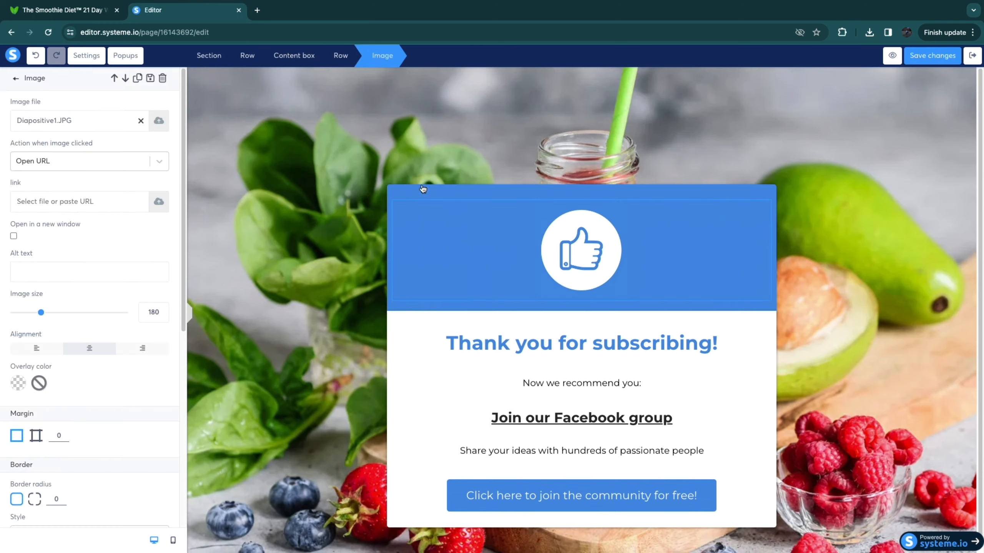
pyautogui.click(422, 187)
pyautogui.click(454, 188)
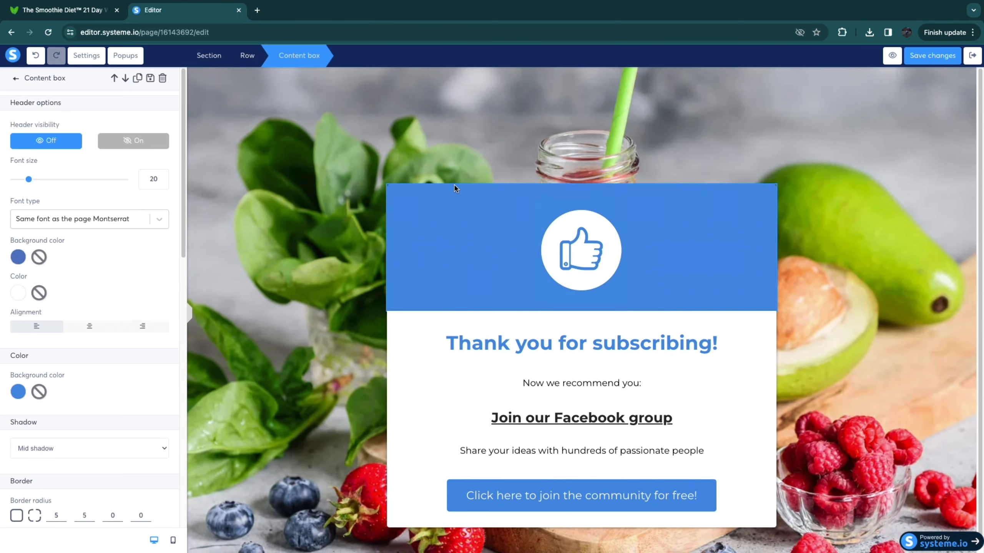
# Step: Set the thank-you section's top padding to 88 and its bottom padding to 179
pyautogui.click(228, 302)
pyautogui.moveTo(70, 330); pyautogui.dragTo(53, 330)
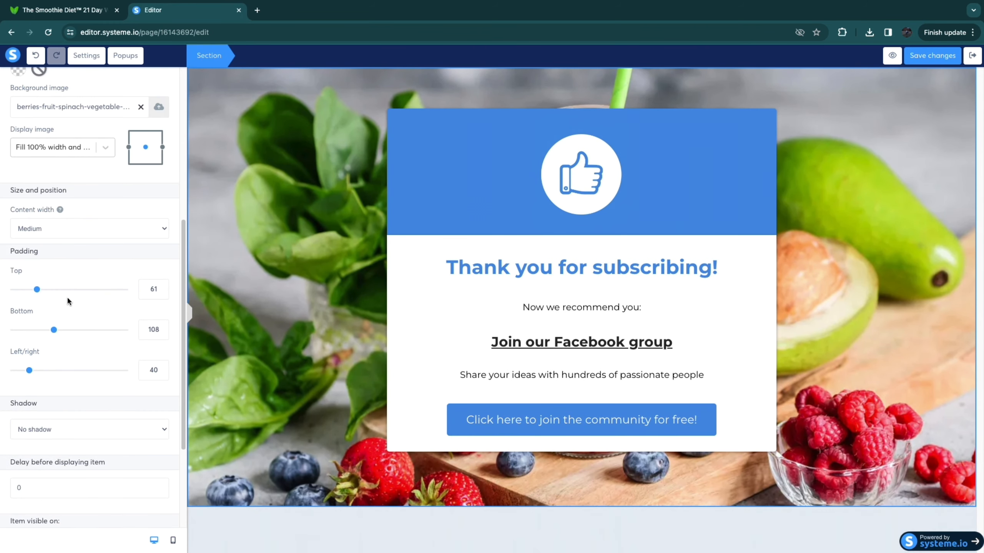
pyautogui.moveTo(38, 290)
pyautogui.mouseDown()
pyautogui.moveTo(70, 289)
pyautogui.moveTo(46, 289)
pyautogui.mouseUp()
pyautogui.moveTo(53, 330); pyautogui.dragTo(81, 334)
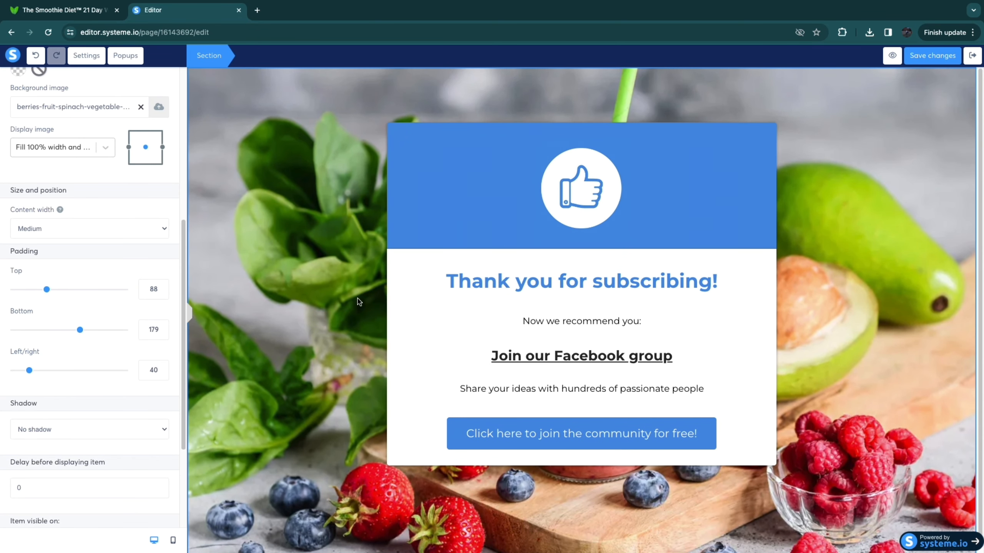
# Step: Delete the thumbs-up image from the blue band above the "Thank you for subscribing!" headline
pyautogui.click(574, 228)
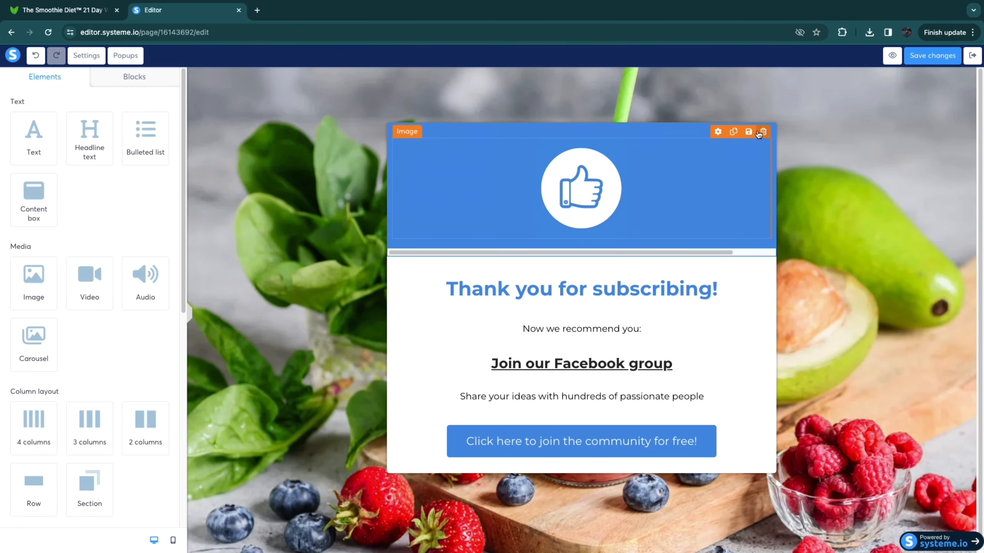
pyautogui.click(764, 132)
pyautogui.click(576, 95)
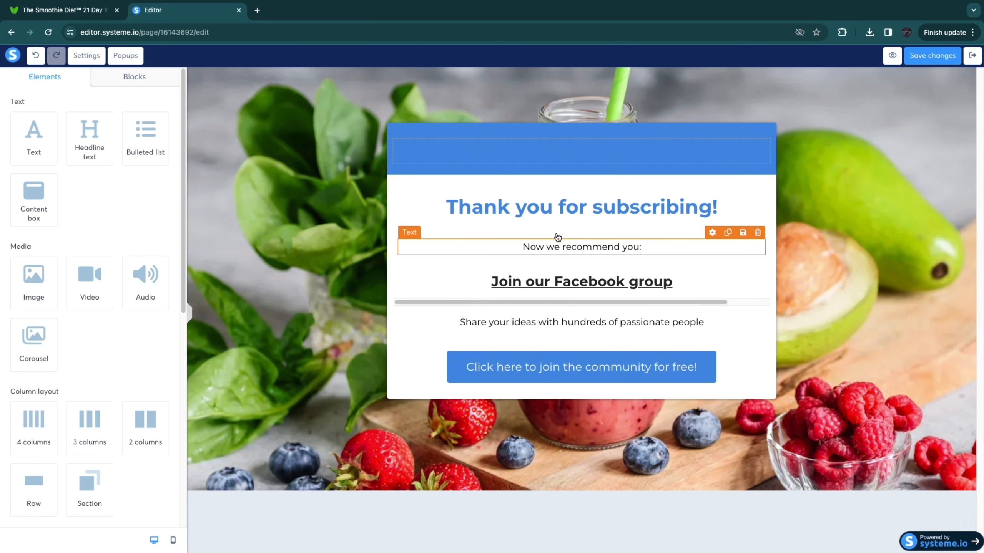
# Step: Switch to the Smoothie Diet sales page and look over its video and offer sections
pyautogui.click(552, 183)
pyautogui.click(550, 220)
pyautogui.click(89, 11)
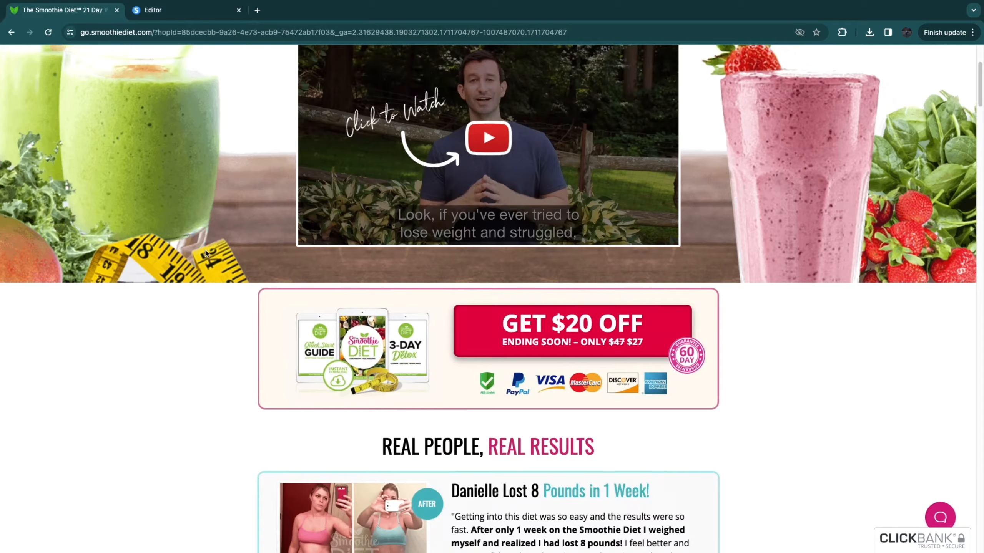
pyautogui.scroll(-5, 202, 286)
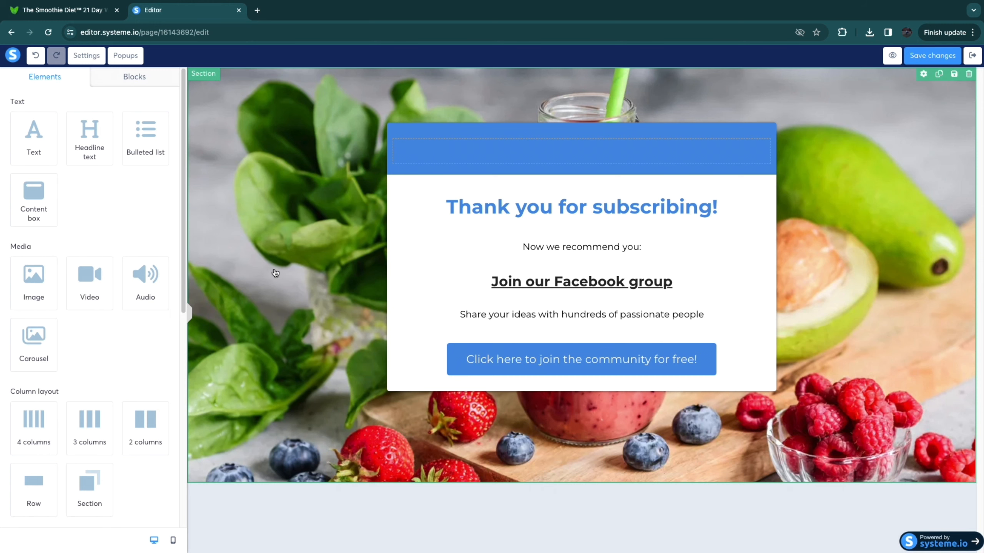
# Step: Add a video element between the "Thank you for subscribing!" headline and "Now we recommend you:", with its video type set to Upload file
pyautogui.moveTo(86, 283); pyautogui.dragTo(588, 237)
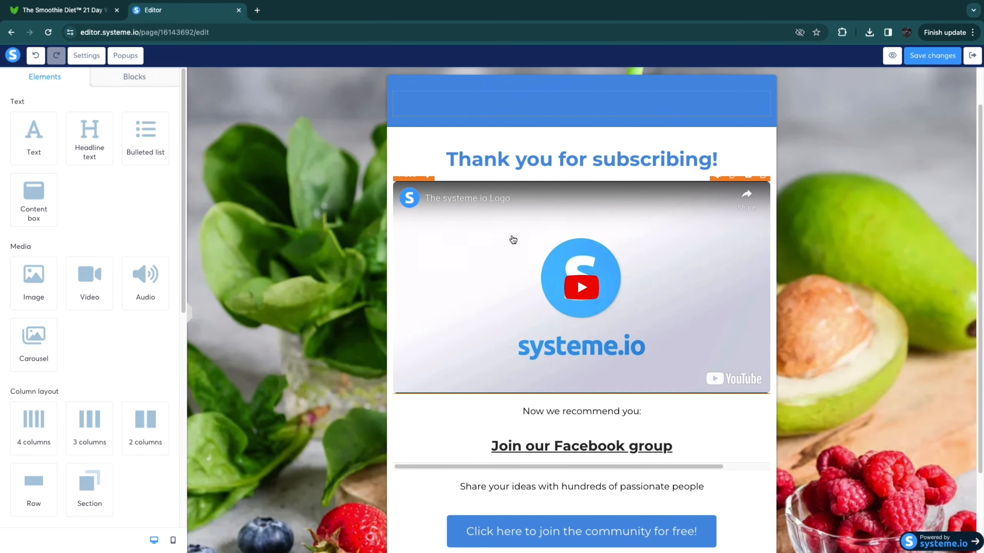
pyautogui.click(473, 235)
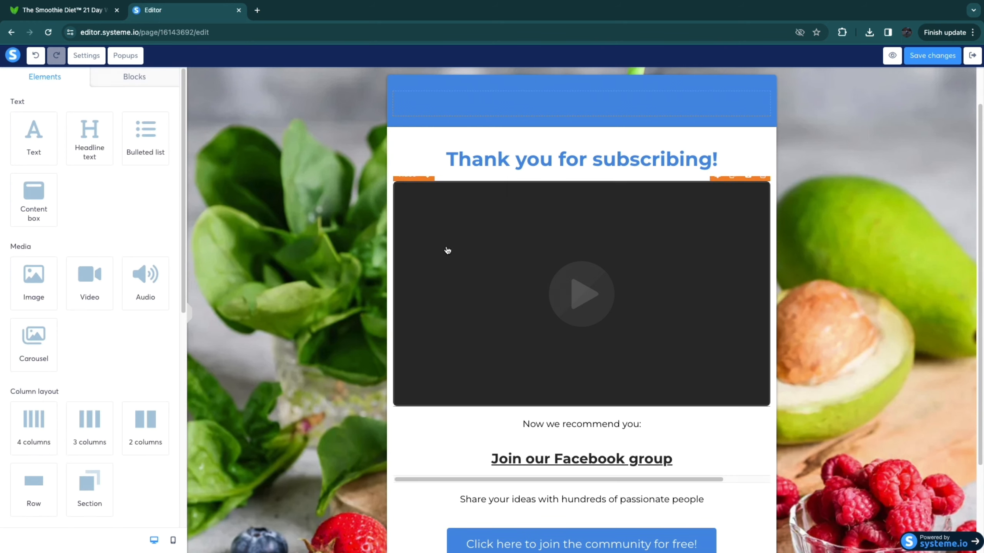
pyautogui.scroll(-2, 505, 261)
pyautogui.scroll(3, 529, 240)
pyautogui.scroll(-4, 513, 247)
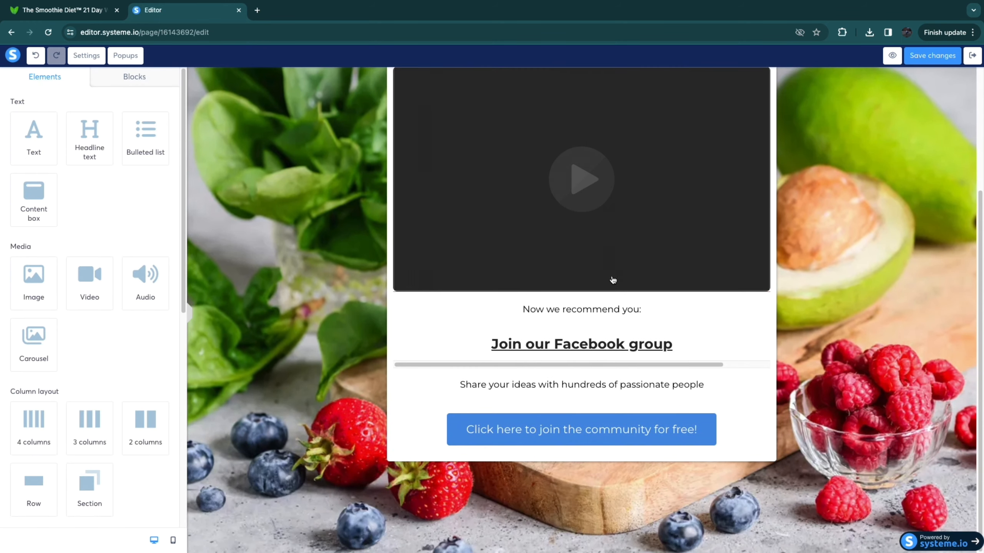
pyautogui.scroll(5, 542, 279)
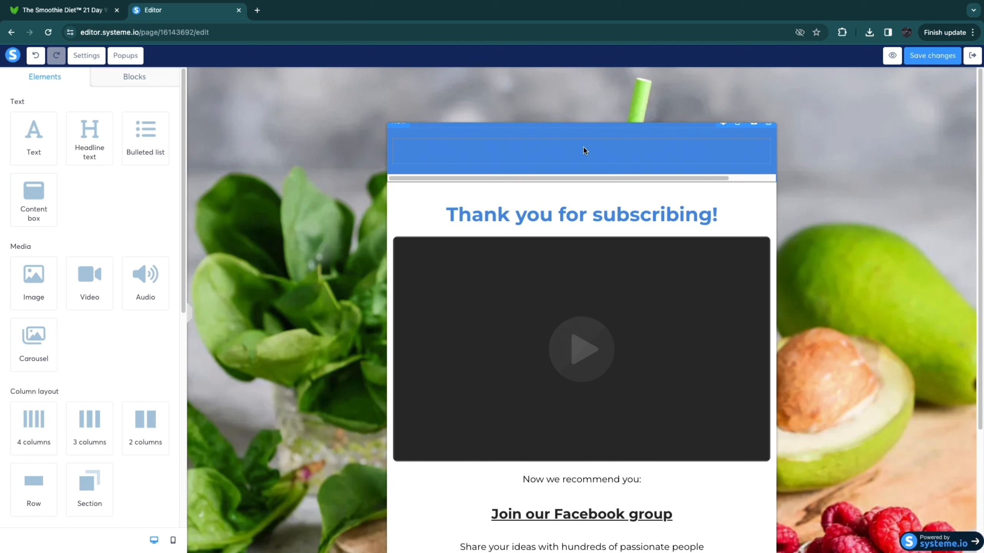
# Step: Set the upper content box's header background to green 7ED321 and recolor the box's own background green
pyautogui.click(585, 150)
pyautogui.click(305, 209)
pyautogui.click(470, 128)
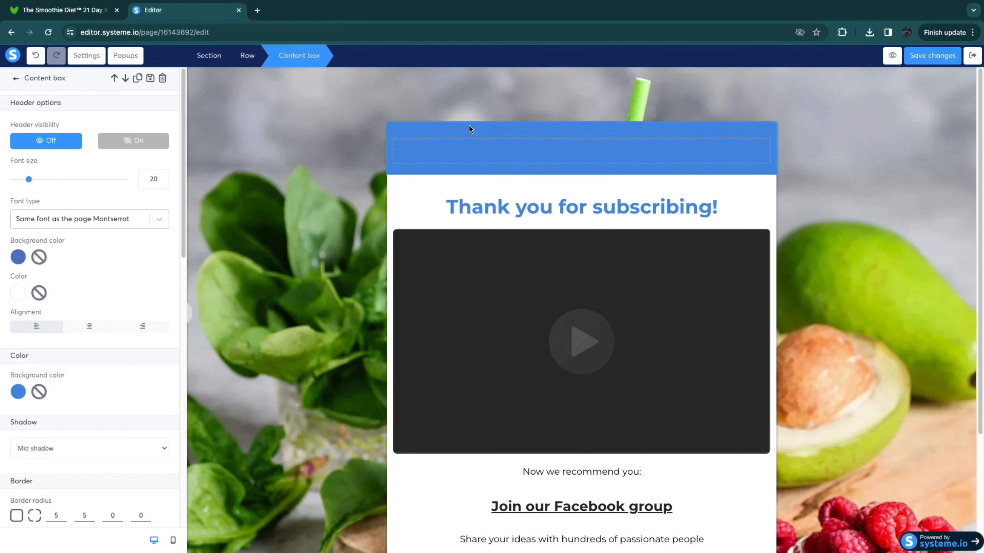
pyautogui.click(16, 258)
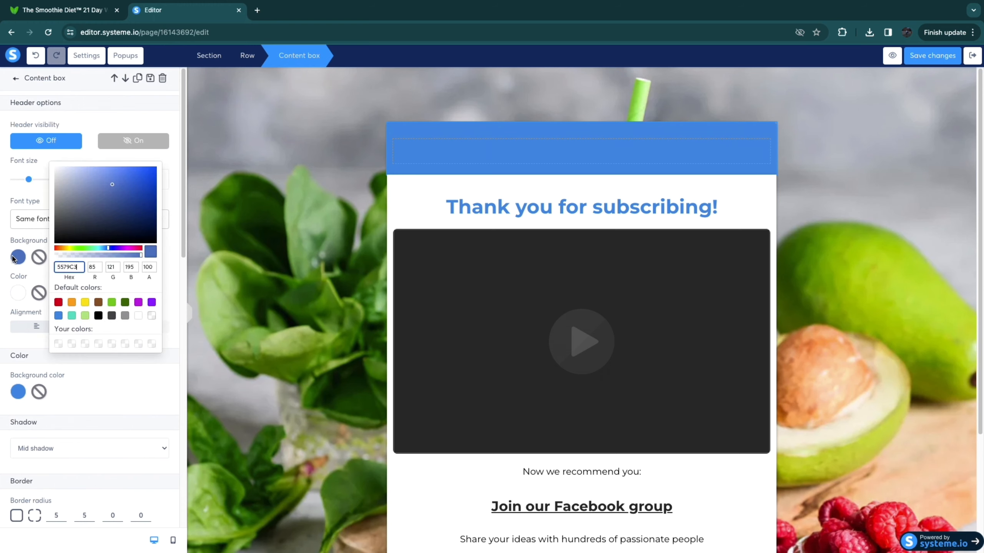
pyautogui.click(111, 302)
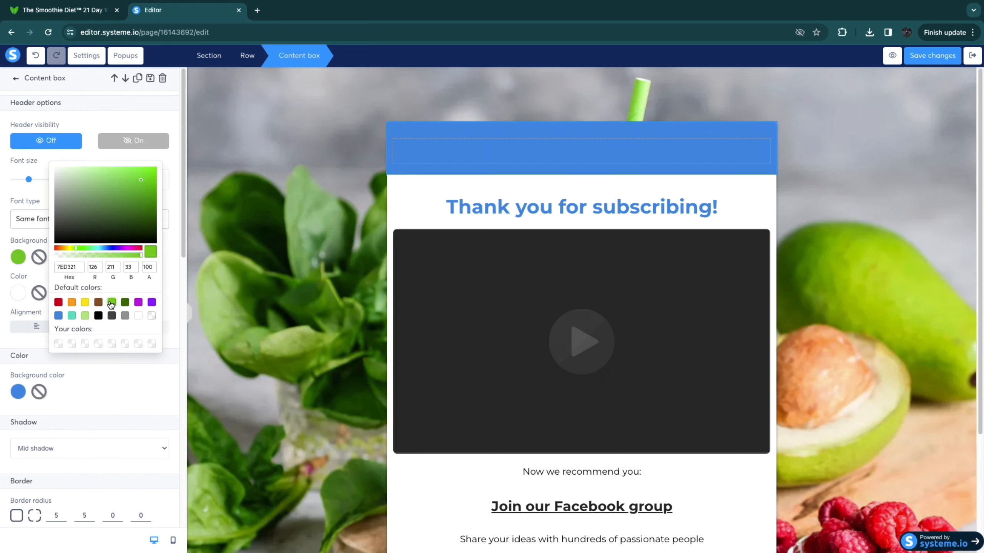
pyautogui.click(411, 205)
pyautogui.click(466, 150)
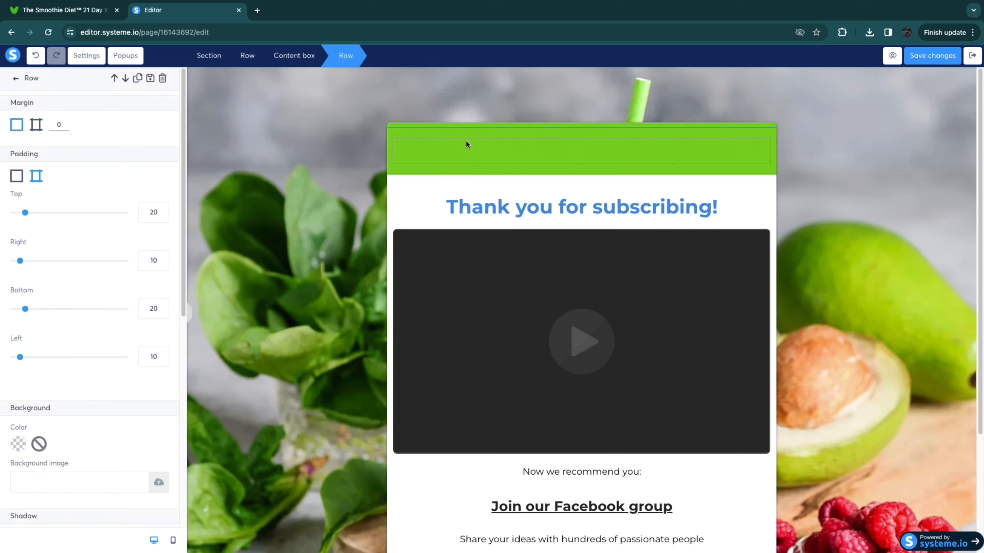
pyautogui.click(467, 143)
# Step: Select the whole "Thank you for subscribing!" headline text for editing
pyautogui.tripleClick(505, 212)
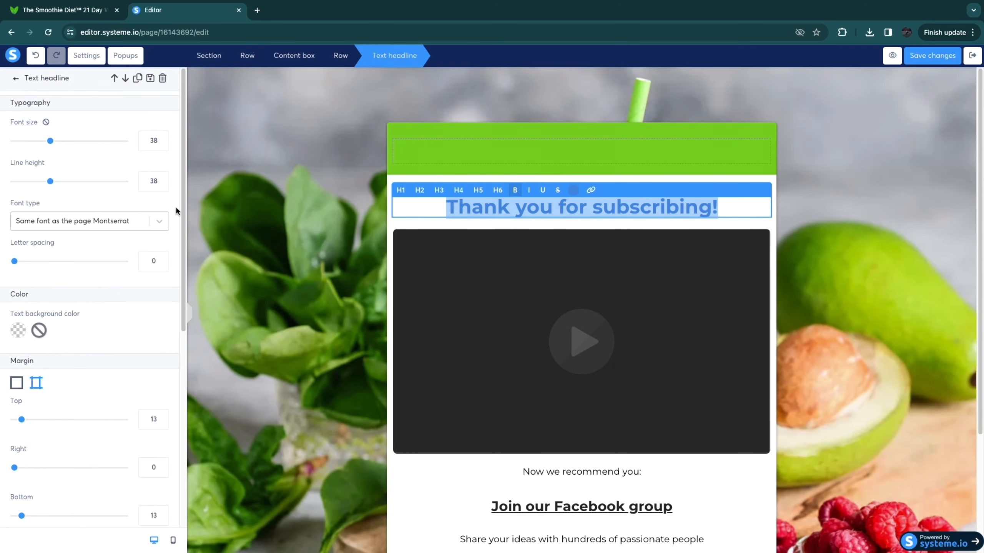
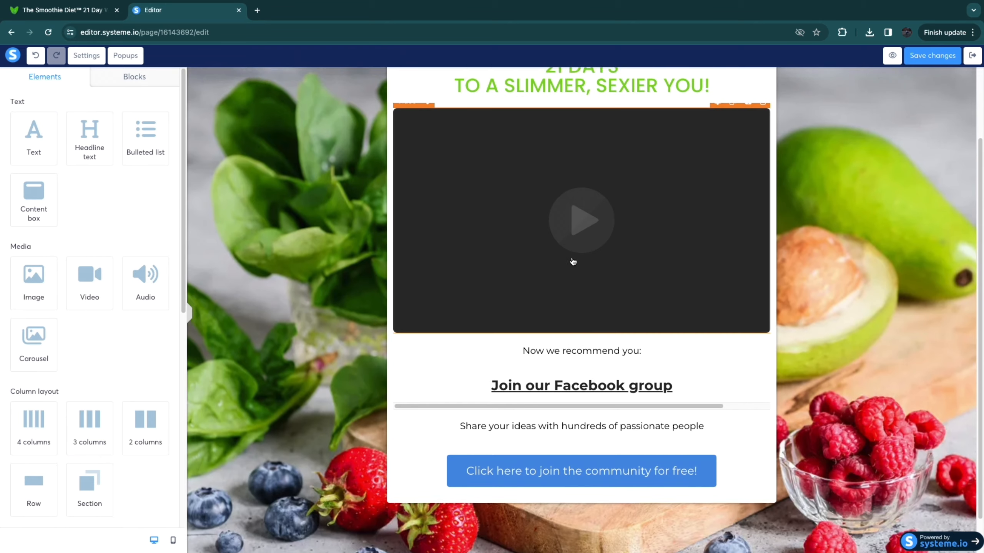
# Step: Delete the dark video placeholder below the headline and the "Now we recommend you:" text
pyautogui.click(762, 165)
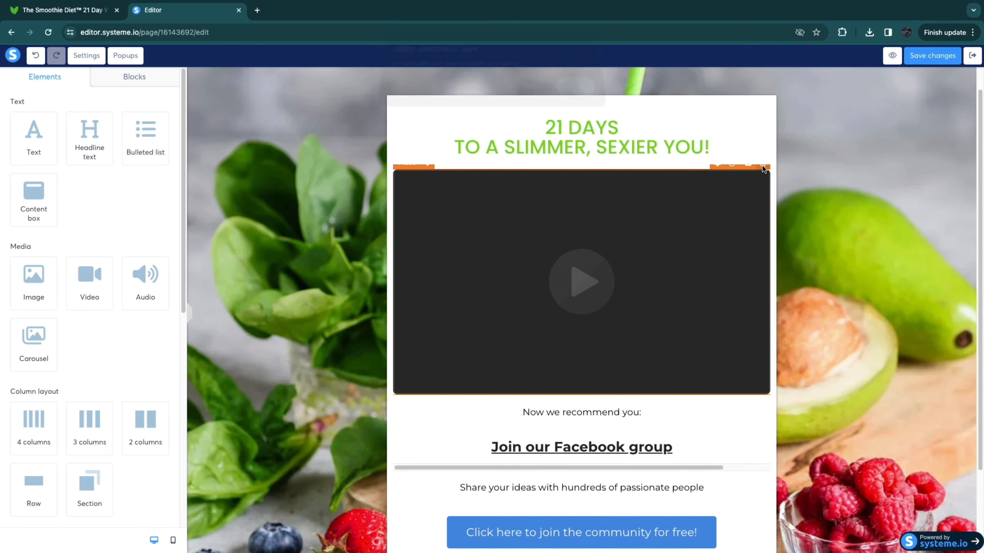
pyautogui.click(575, 92)
pyautogui.click(601, 224)
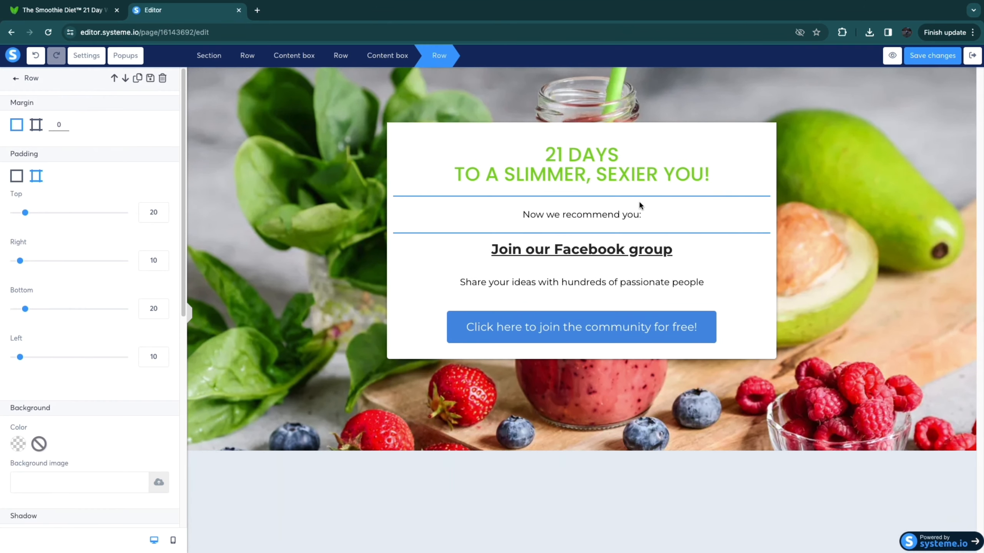
pyautogui.click(663, 247)
pyautogui.click(757, 200)
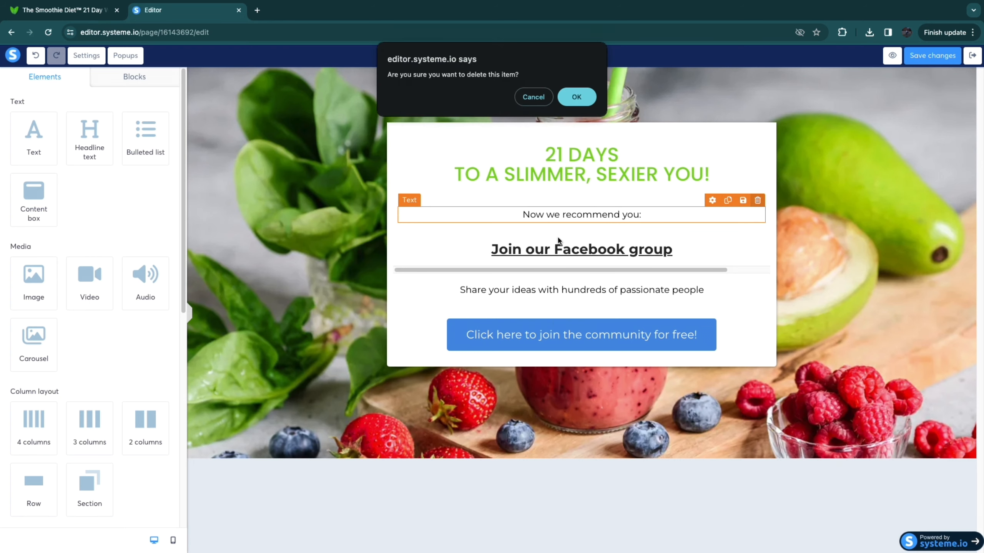
pyautogui.click(576, 95)
# Step: Change the text of the "Click here to join the community for free!" button to "GET STARTED!"
pyautogui.click(480, 340)
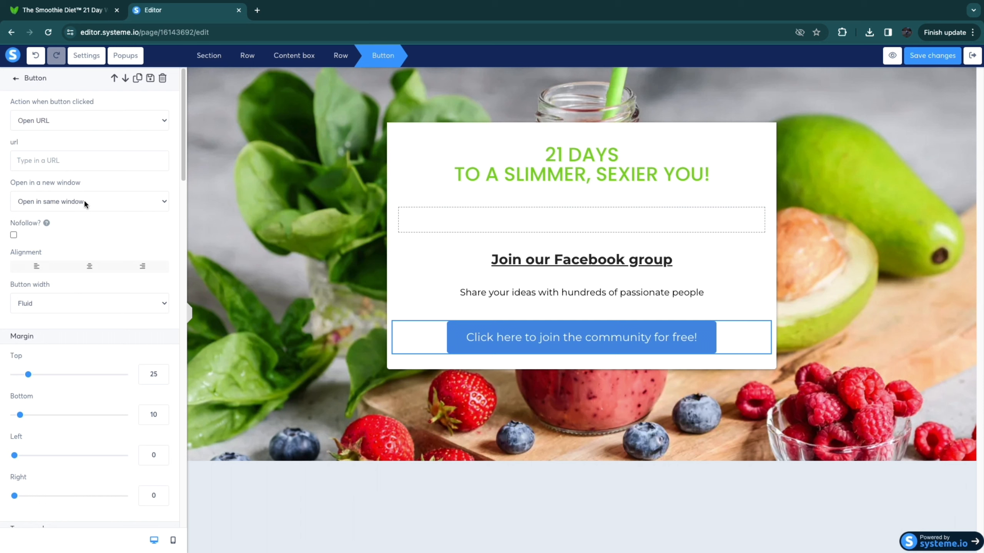
pyautogui.scroll(-6, 82, 232)
pyautogui.tripleClick(73, 277)
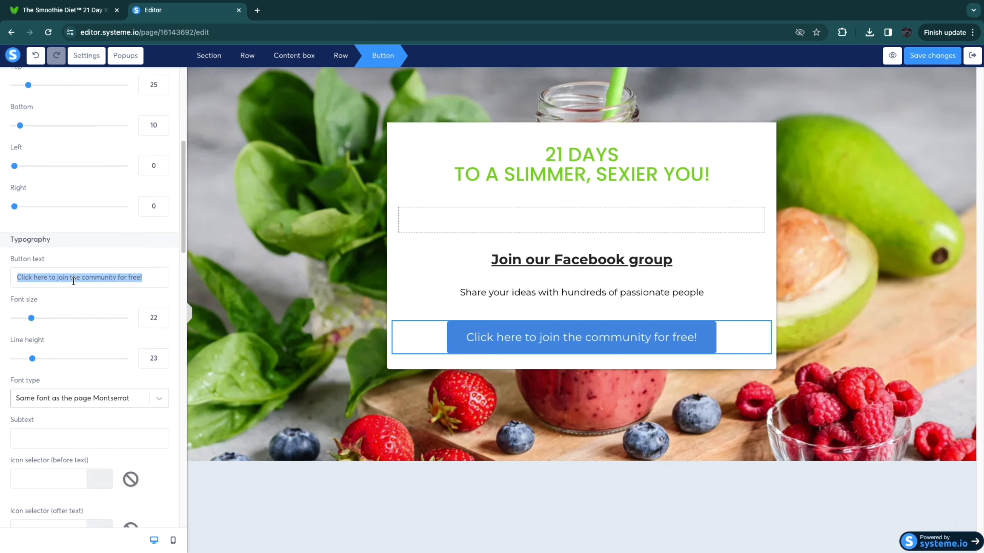
pyautogui.write('GET STARTED!')
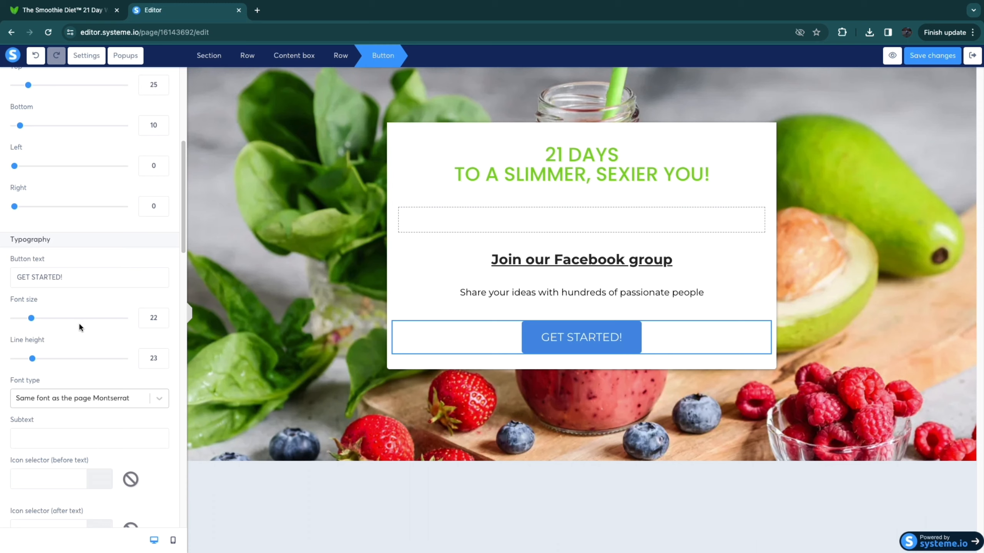
pyautogui.scroll(7, 78, 322)
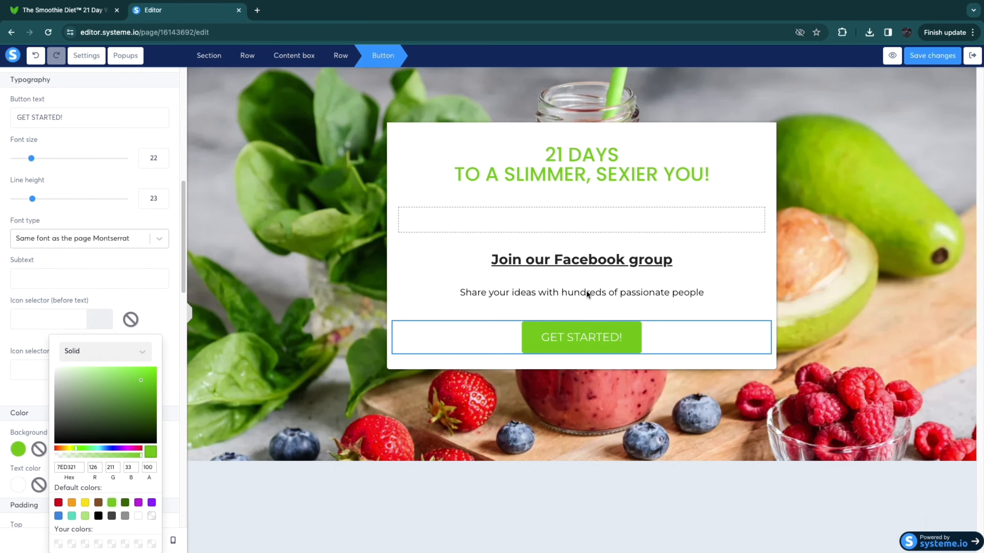
# Step: Check the Smoothie Diet sales page for wording and replace the "Join our Facebook group" headline with "Get Your Plan Here:"
pyautogui.click(555, 259)
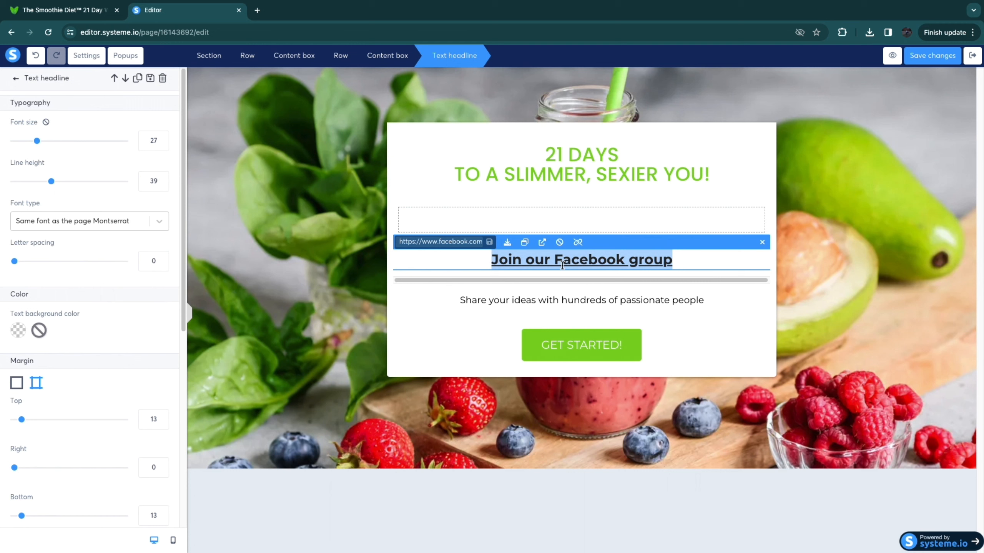
pyautogui.click(69, 15)
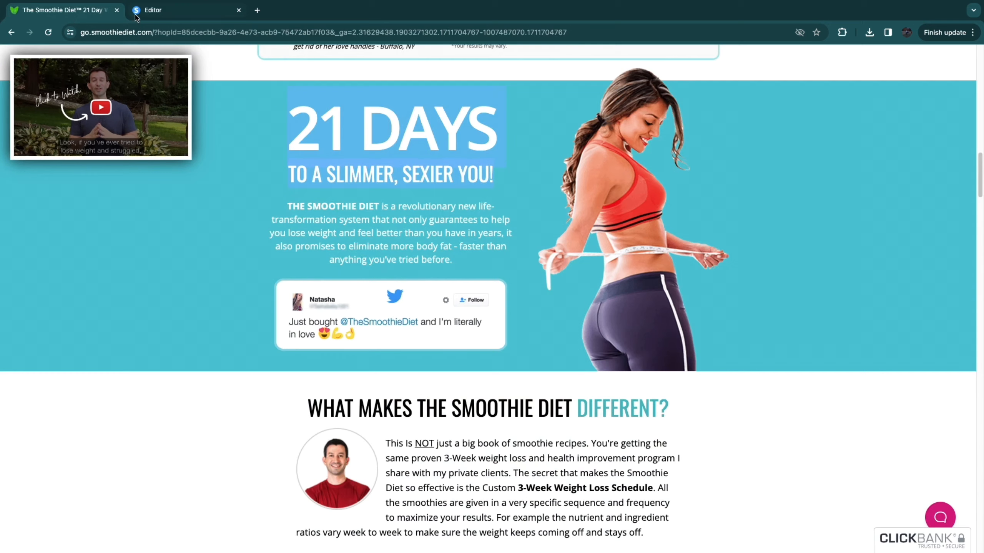
pyautogui.click(186, 14)
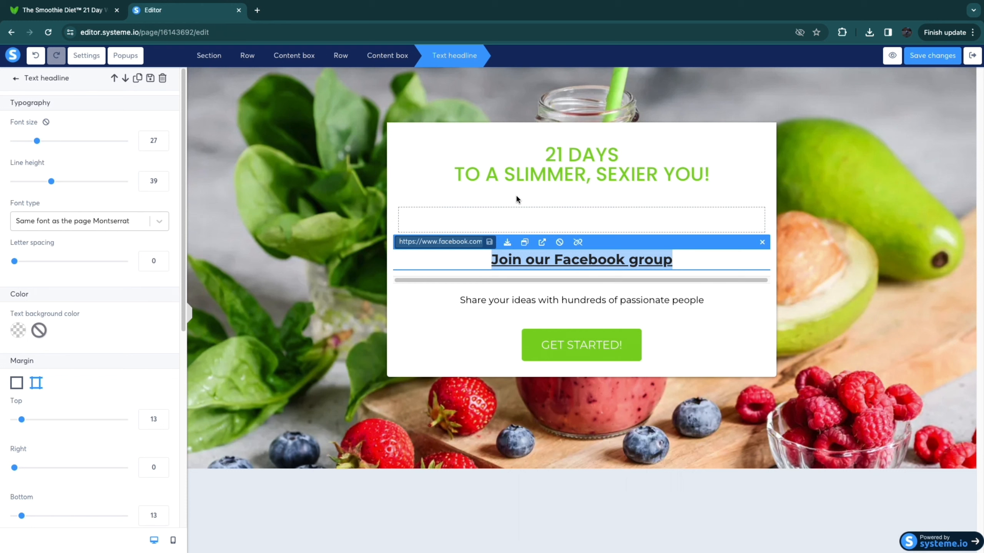
pyautogui.write('Get Your Pla')
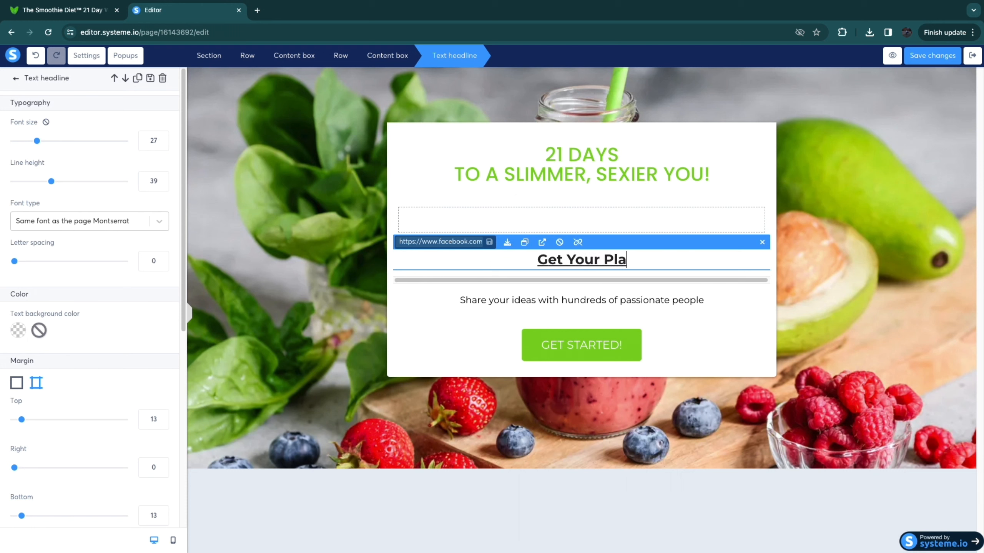
pyautogui.write('n Here:')
# Step: Delete the "Share your ideas with hundreds of passionate people" text and the empty row it leaves behind
pyautogui.click(609, 302)
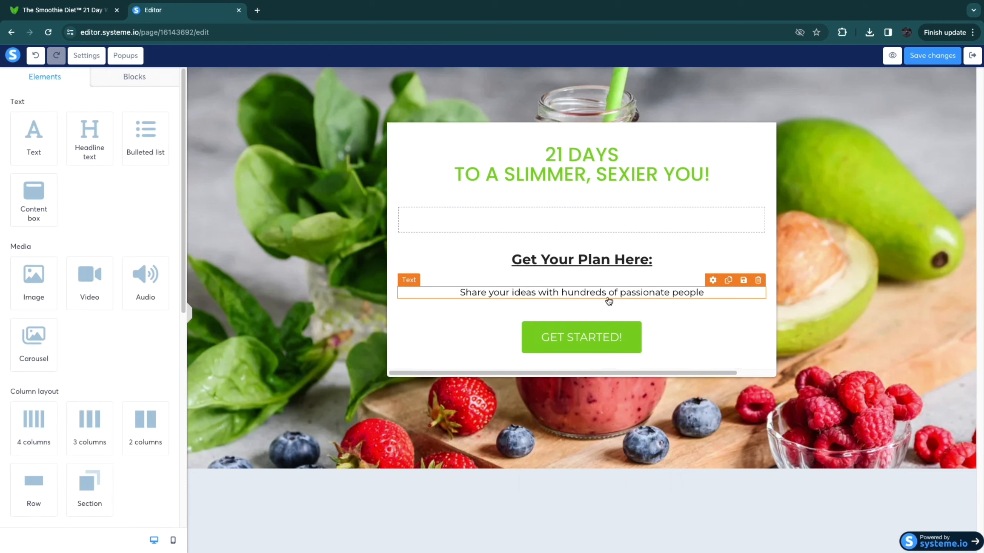
pyautogui.click(758, 279)
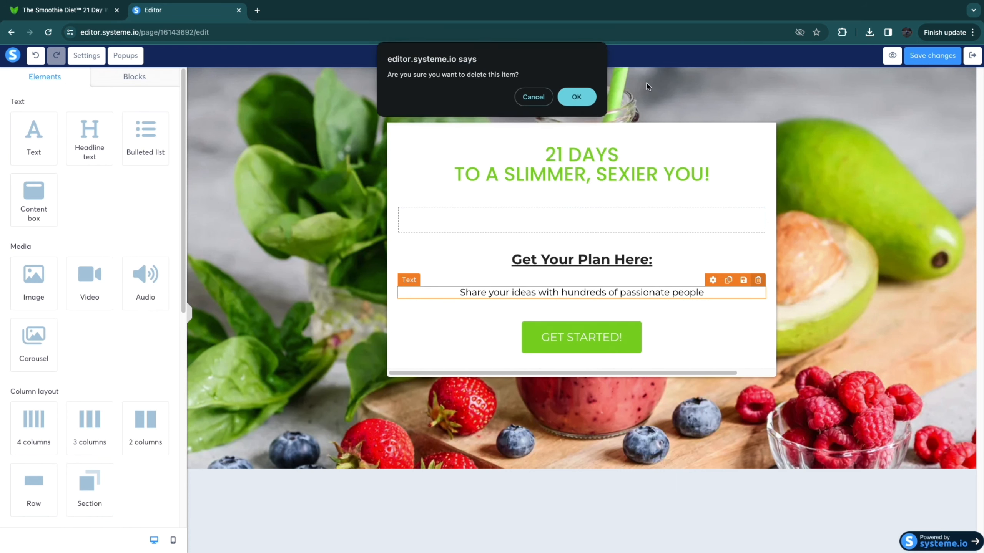
pyautogui.click(579, 101)
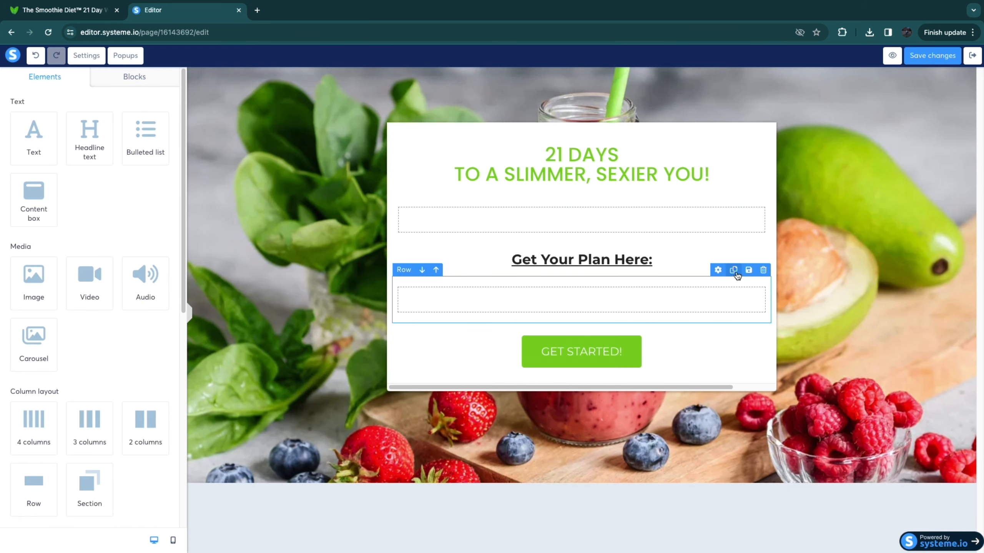
pyautogui.click(762, 271)
pyautogui.click(588, 100)
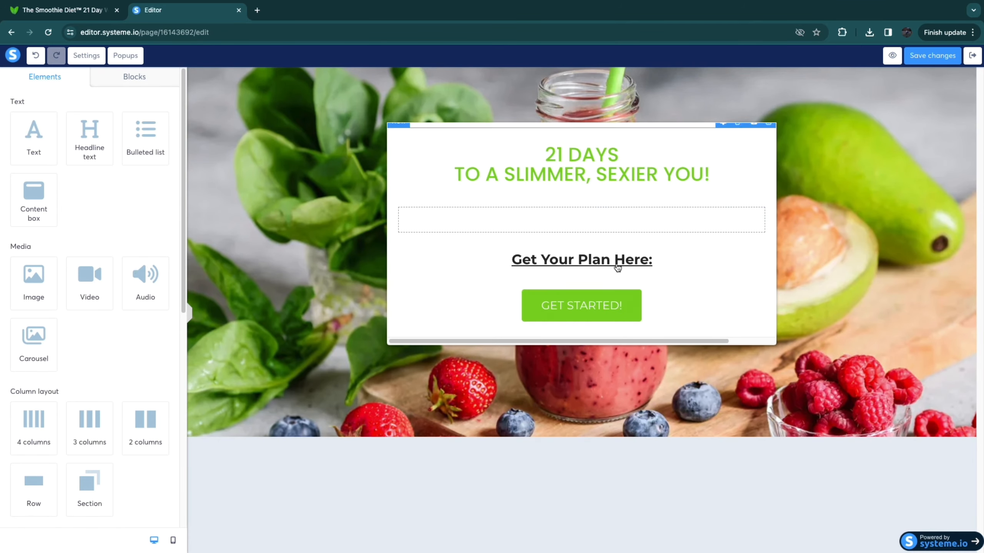
# Step: Add a video element to the empty row between the green headline and "Get Your Plan Here:", and review the layout
pyautogui.moveTo(101, 285); pyautogui.dragTo(578, 221)
pyautogui.scroll(-2, 564, 312)
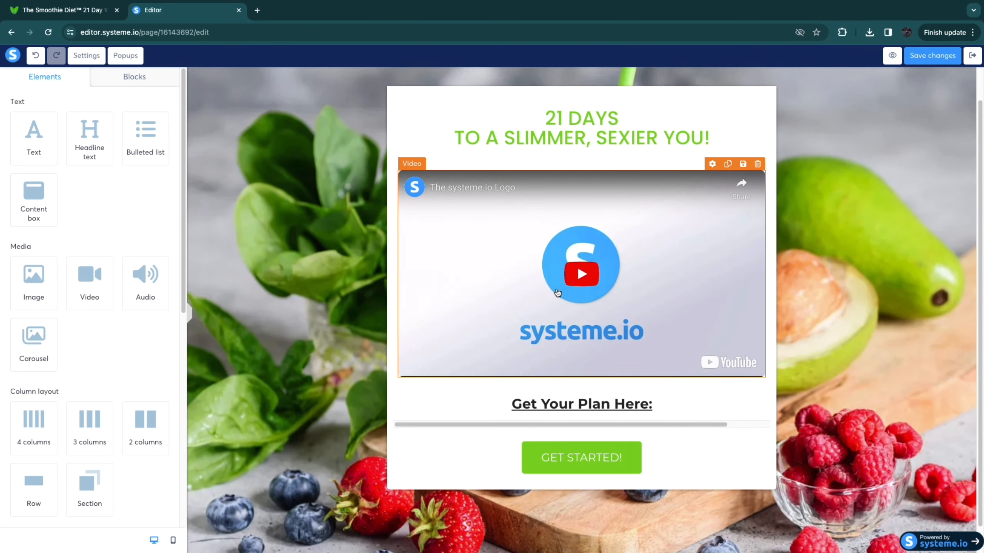
pyautogui.scroll(2, 573, 270)
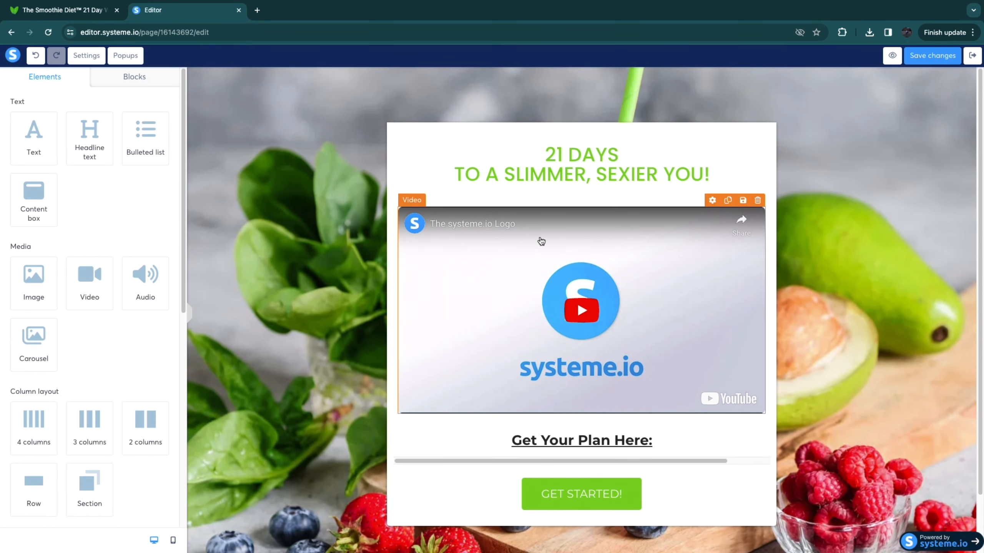
pyautogui.scroll(-1, 564, 475)
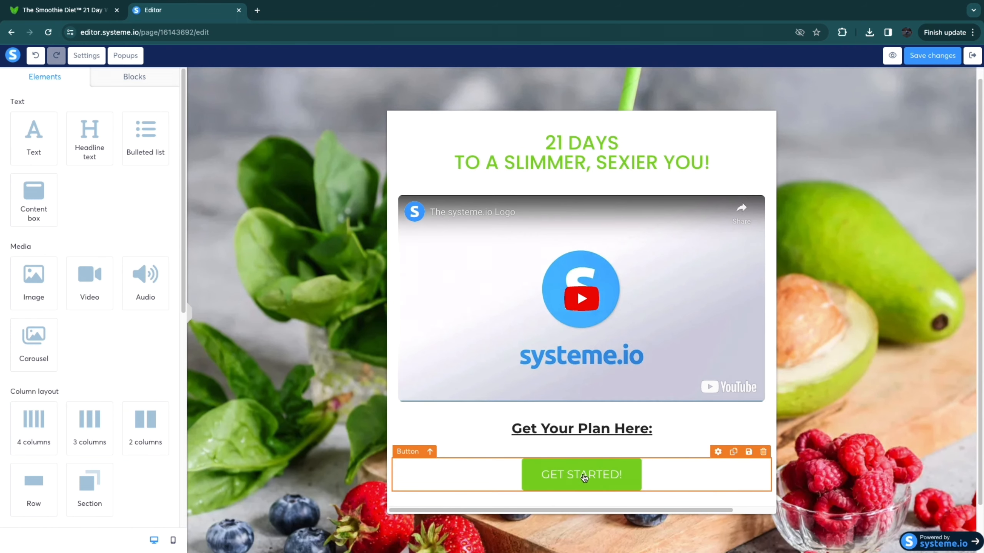
# Step: Copy the Smoothie Diet sales page address into the "GET STARTED!" button's URL and save the page changes
pyautogui.click(577, 476)
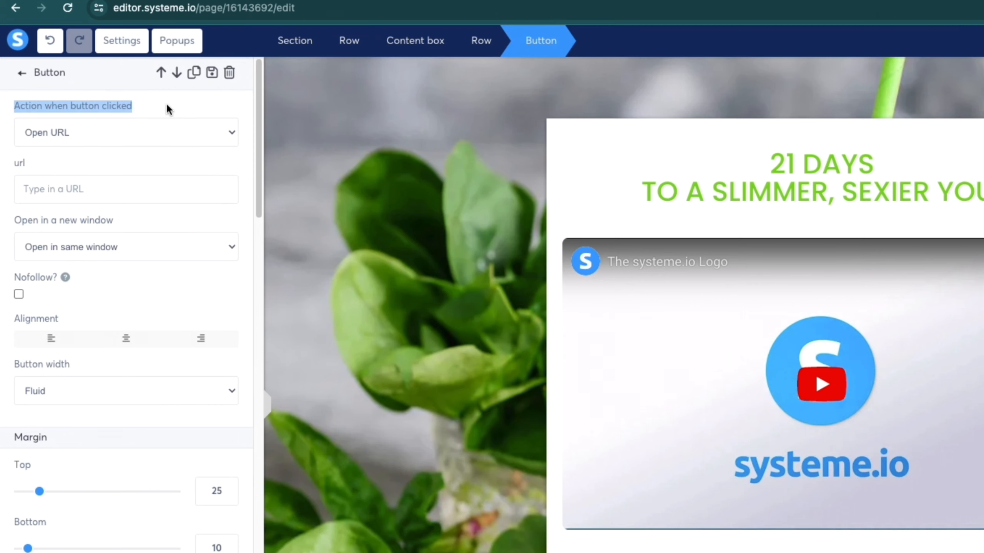
pyautogui.click(57, 184)
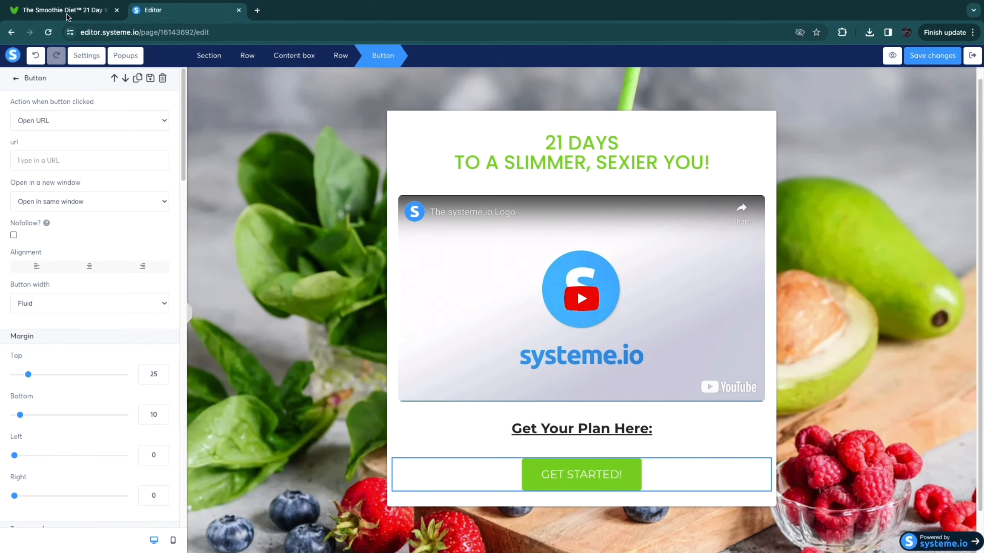
pyautogui.click(66, 16)
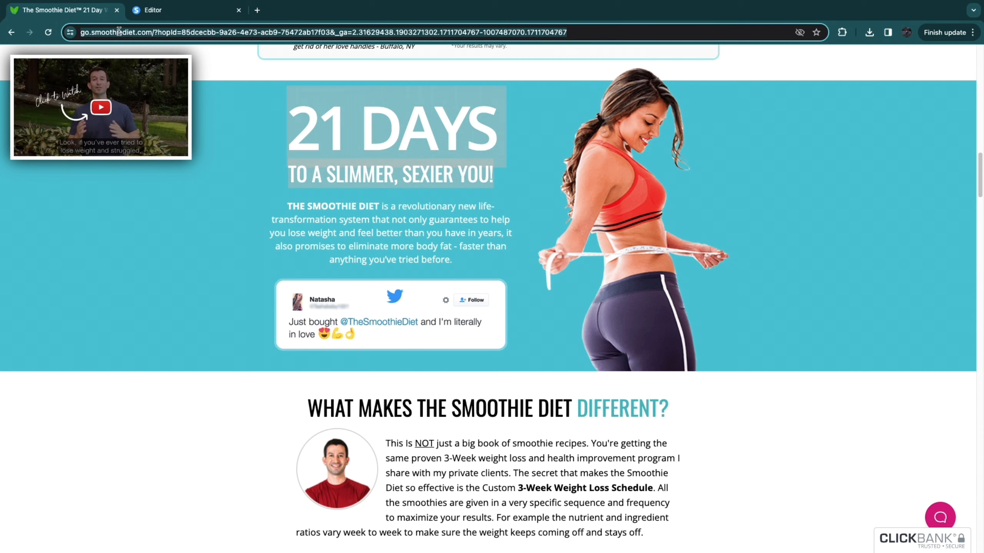
pyautogui.click(165, 16)
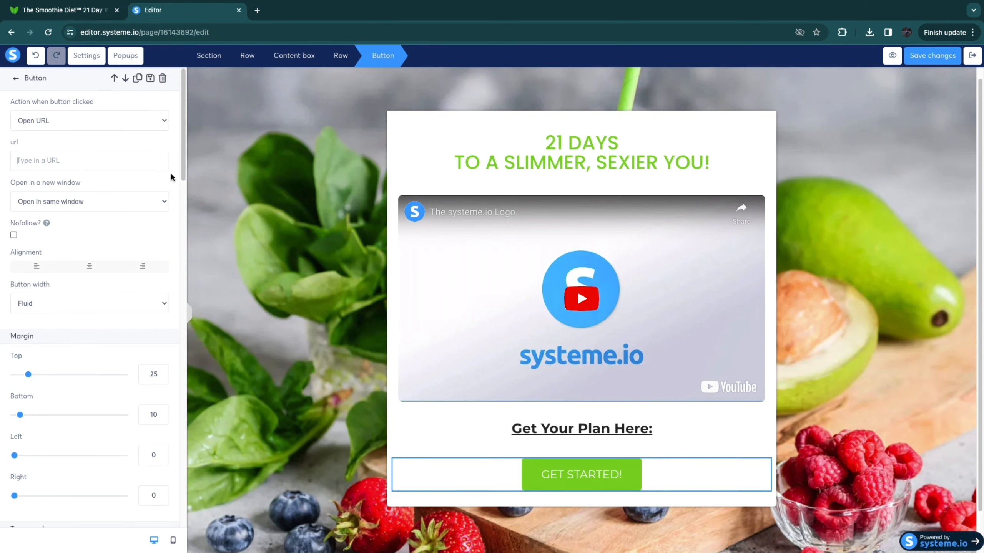
pyautogui.hotkey('ctrl', 'v')
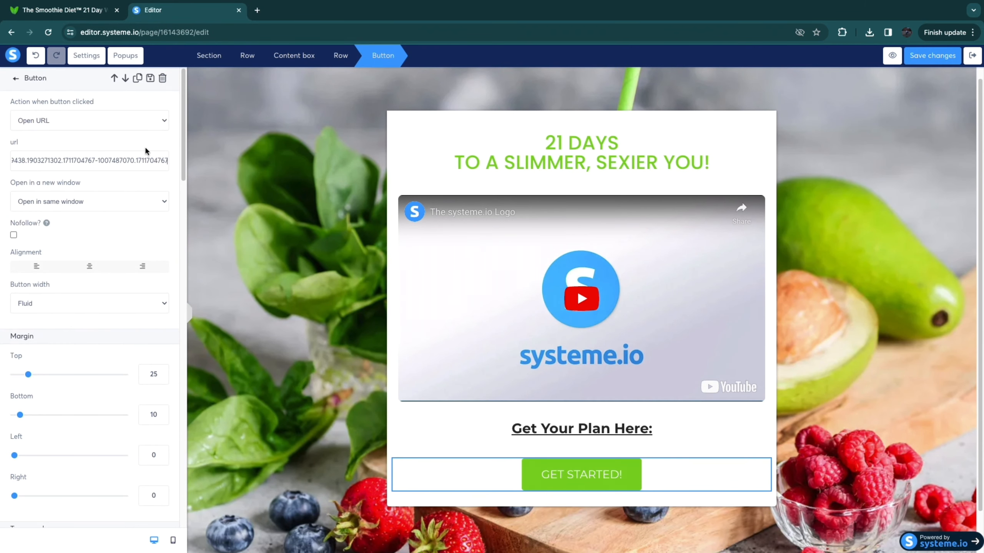
pyautogui.click(98, 146)
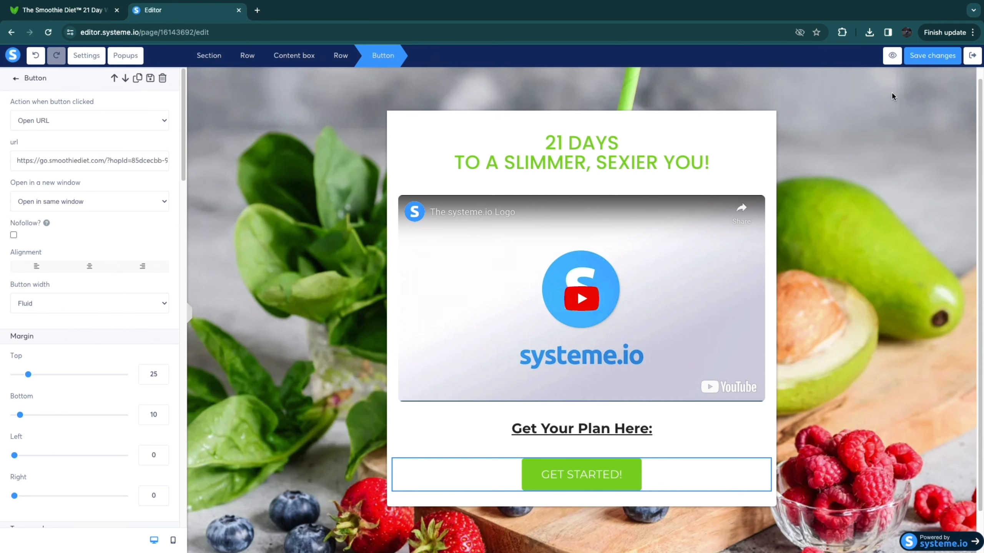
pyautogui.click(932, 56)
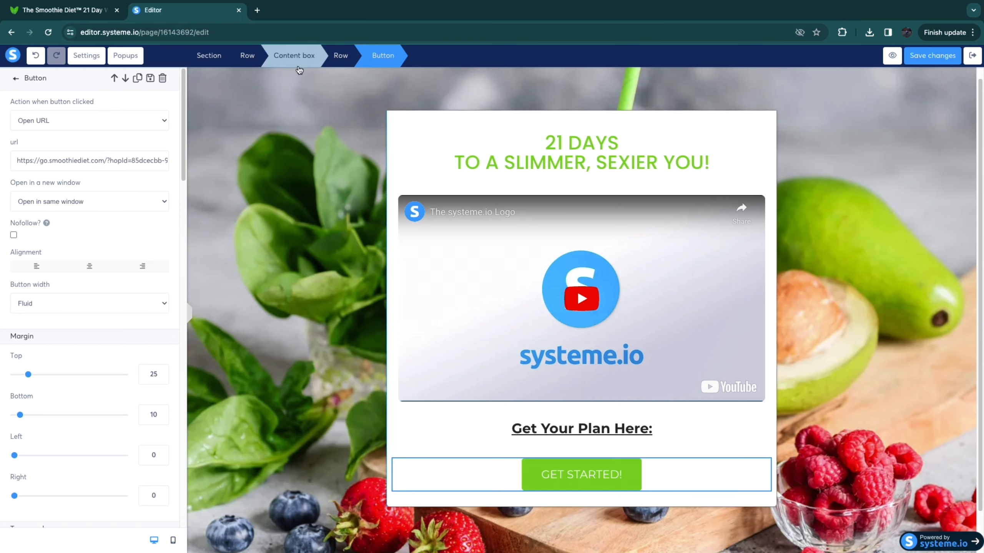
# Step: Exit the page editor to the funnel overview and view the live Squeeze page step
pyautogui.click(973, 55)
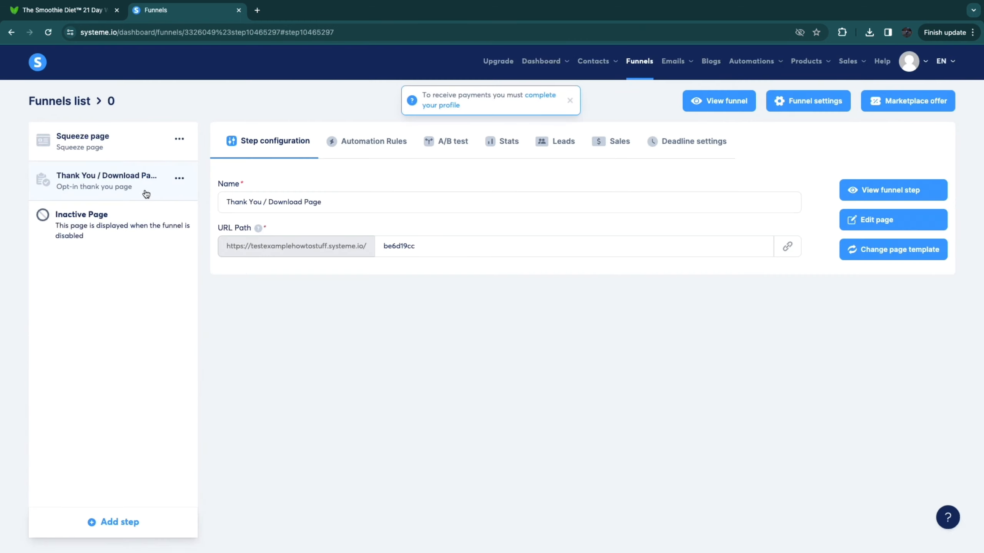
pyautogui.click(118, 141)
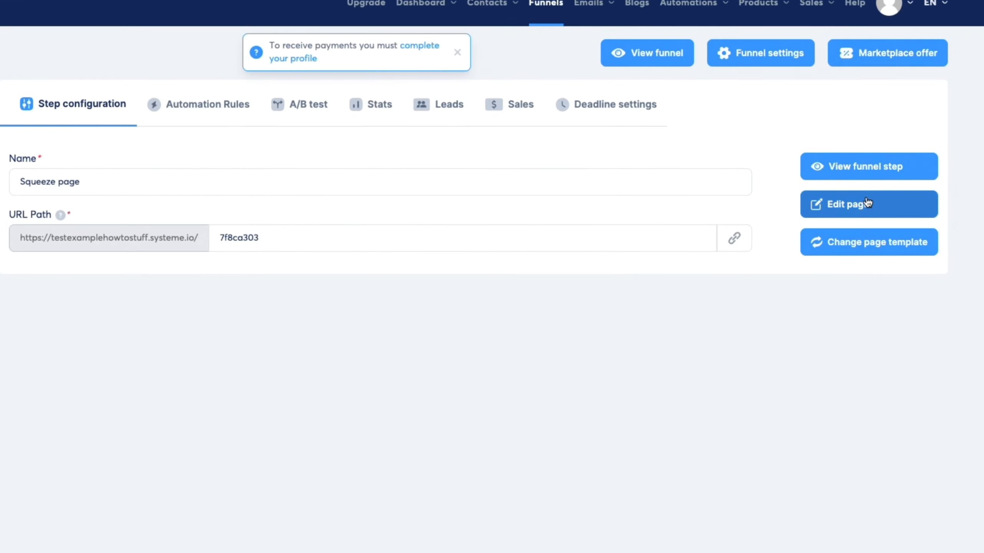
pyautogui.click(862, 171)
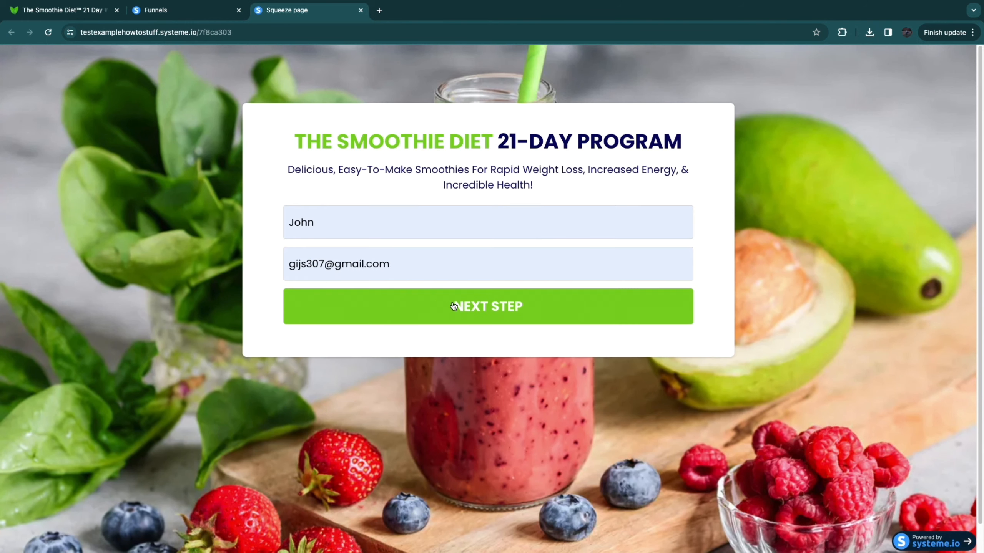
# Step: Test the live funnel by submitting the prefilled opt-in form and following "GET STARTED!" on the thank-you page to the sales page
pyautogui.click(491, 306)
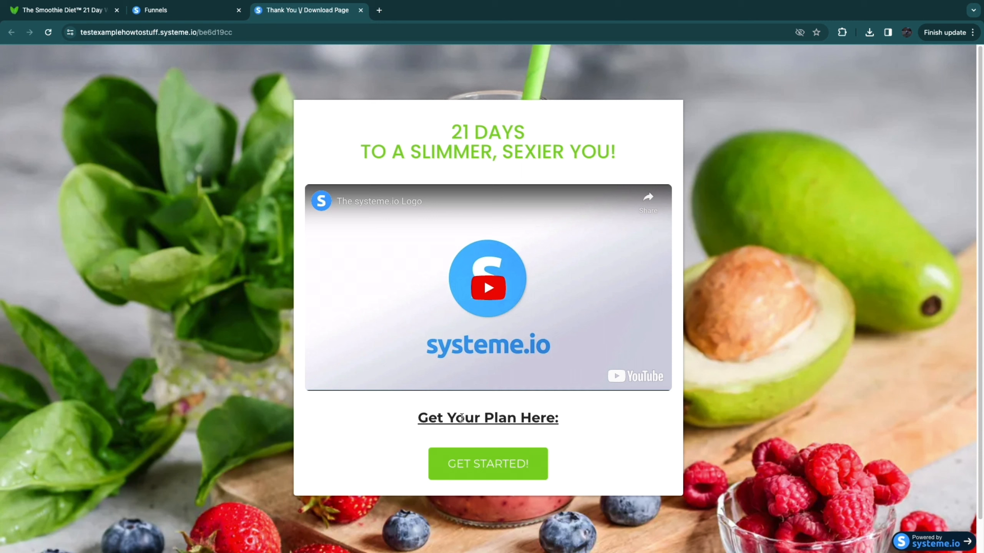
pyautogui.moveTo(414, 418); pyautogui.dragTo(575, 426)
pyautogui.click(416, 432)
pyautogui.click(502, 469)
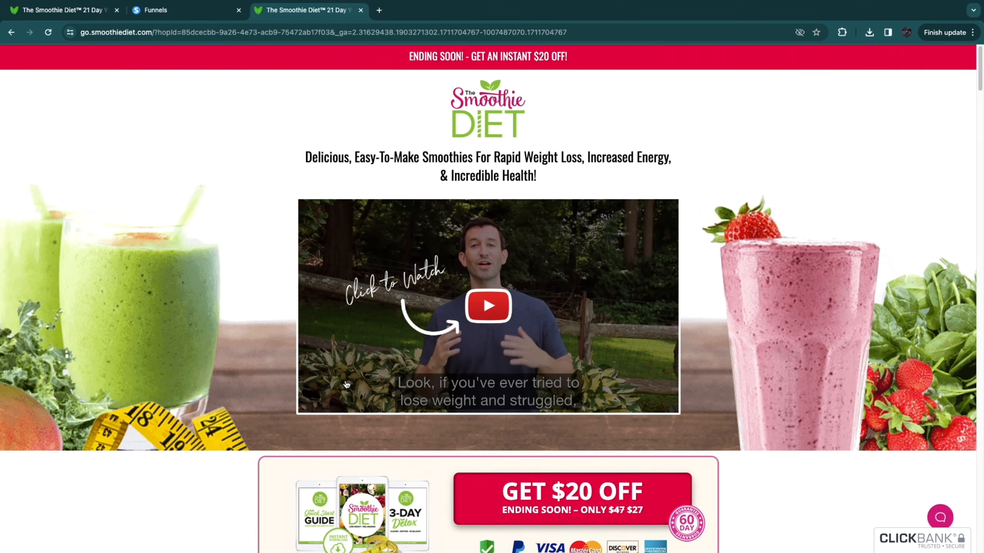
pyautogui.scroll(-8, 346, 384)
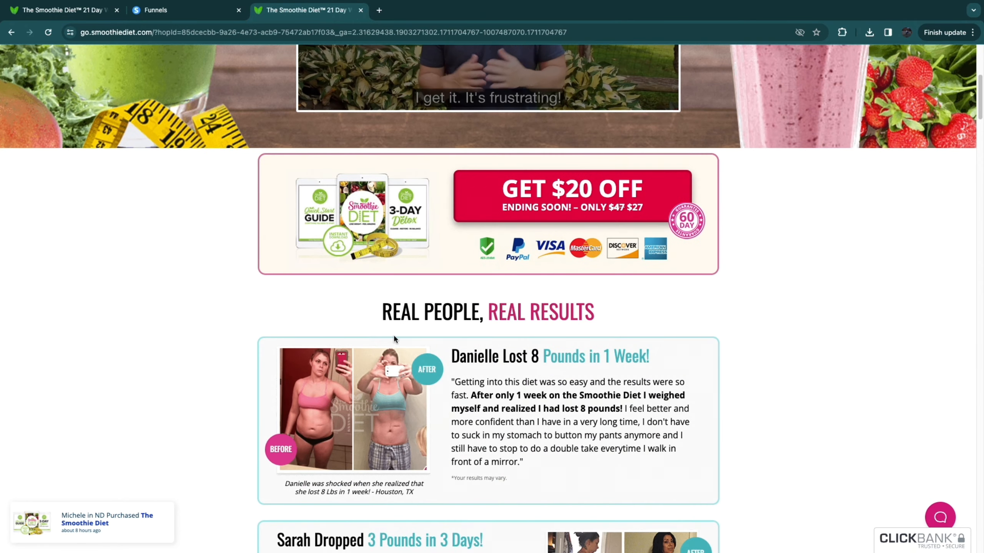
pyautogui.scroll(8, 395, 339)
# Step: Go back to the live thank-you page, follow "GET STARTED!" again, and look over the sales page's customer results
pyautogui.click(173, 12)
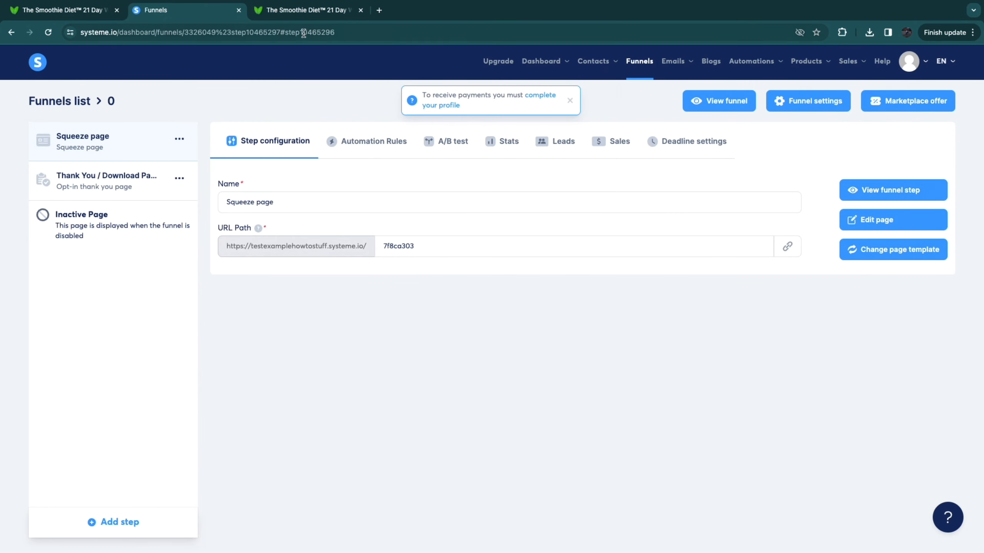
pyautogui.click(297, 13)
pyautogui.click(11, 32)
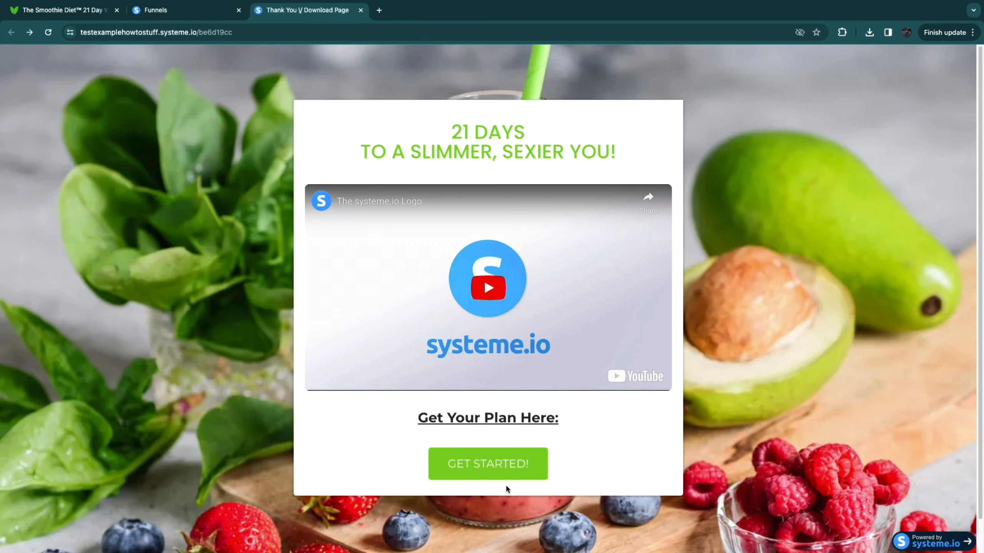
pyautogui.click(475, 467)
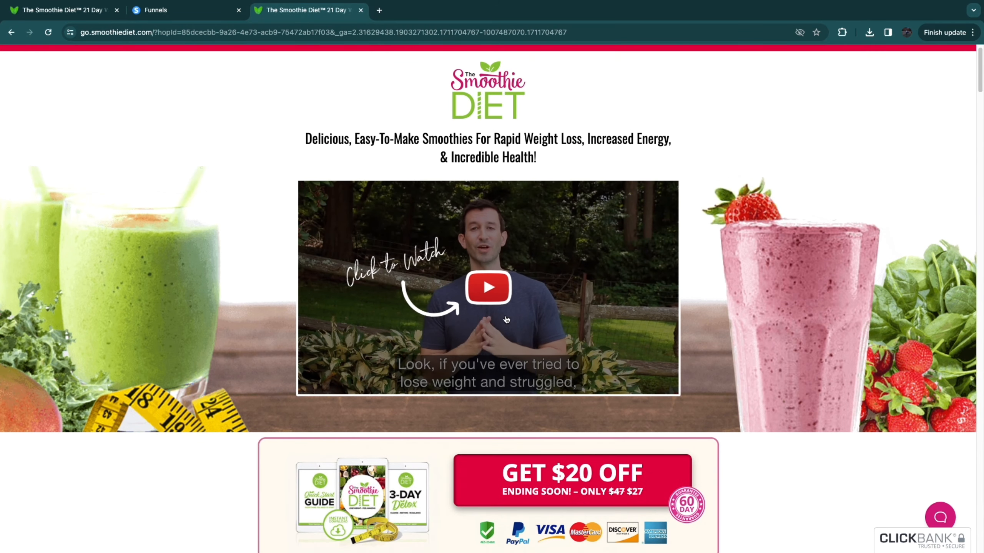
pyautogui.scroll(-5, 506, 319)
pyautogui.scroll(-7, 272, 409)
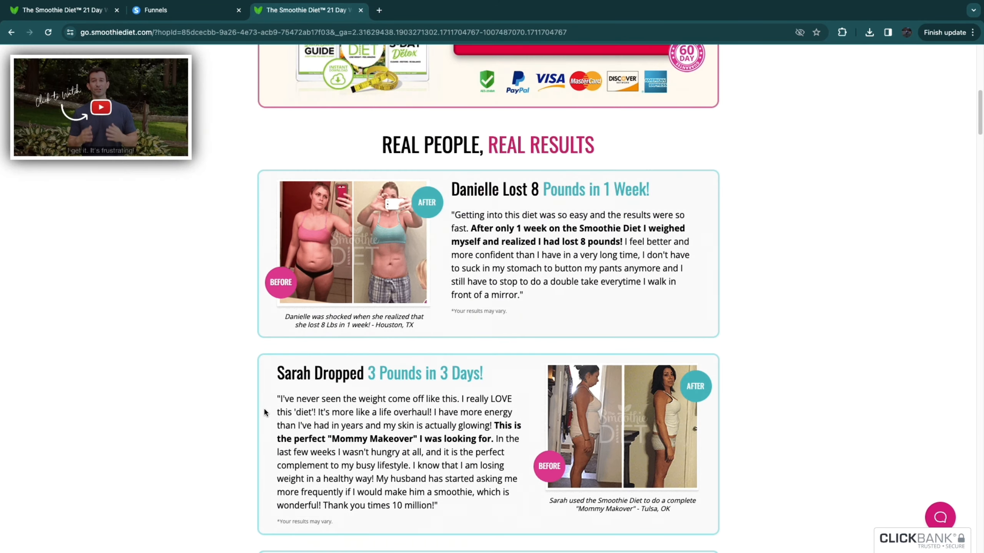
# Step: Look over the remaining customer results on the sales page and close that page
pyautogui.scroll(-6, 226, 414)
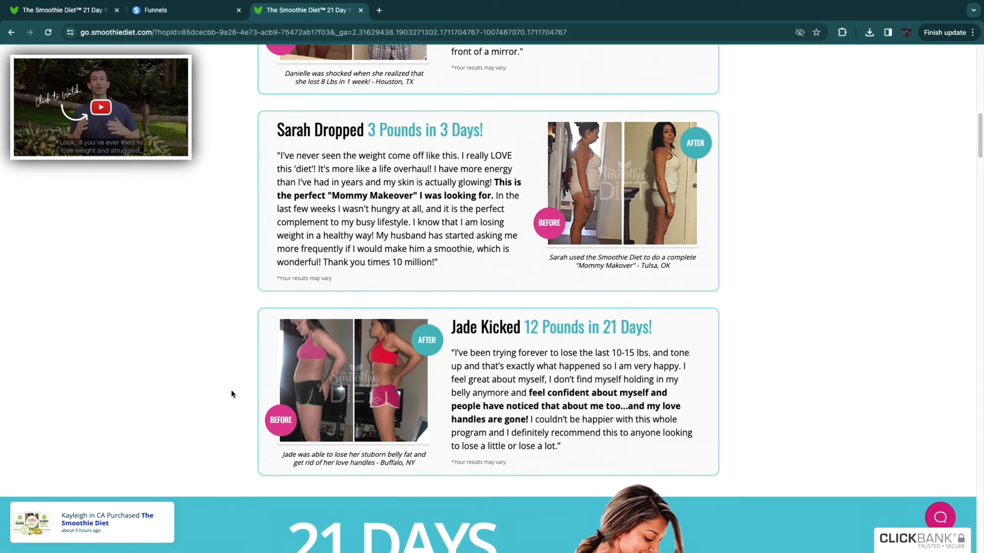
pyautogui.scroll(18, 231, 393)
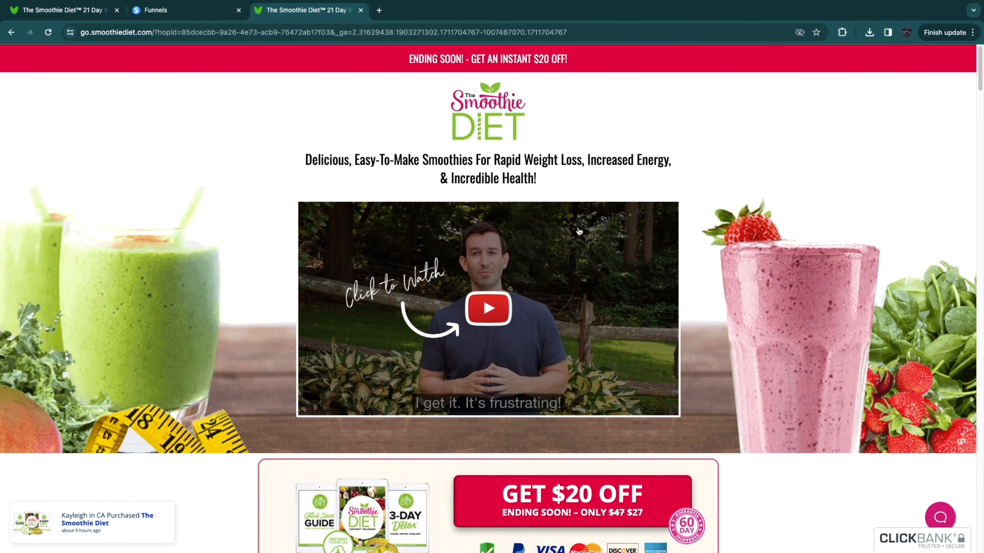
pyautogui.hotkey('ctrl', 'w')
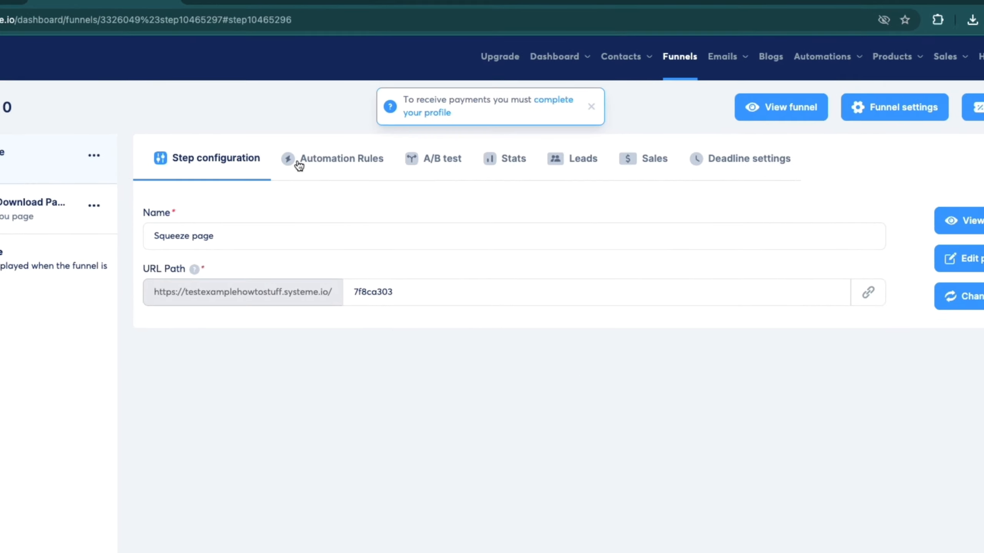
# Step: Add an automation rule to the Squeeze page step with the "Funnel step form subscribed" trigger
pyautogui.click(340, 172)
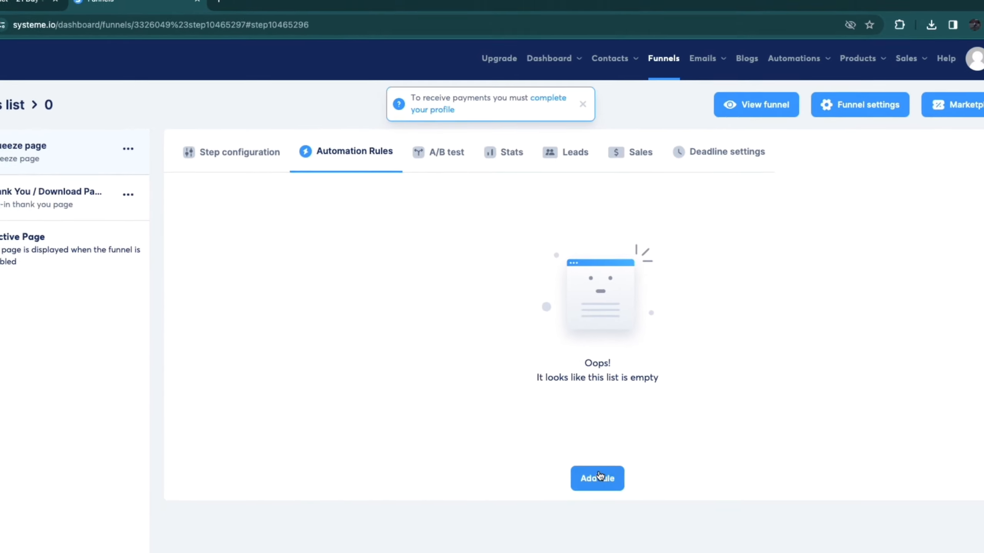
pyautogui.click(582, 422)
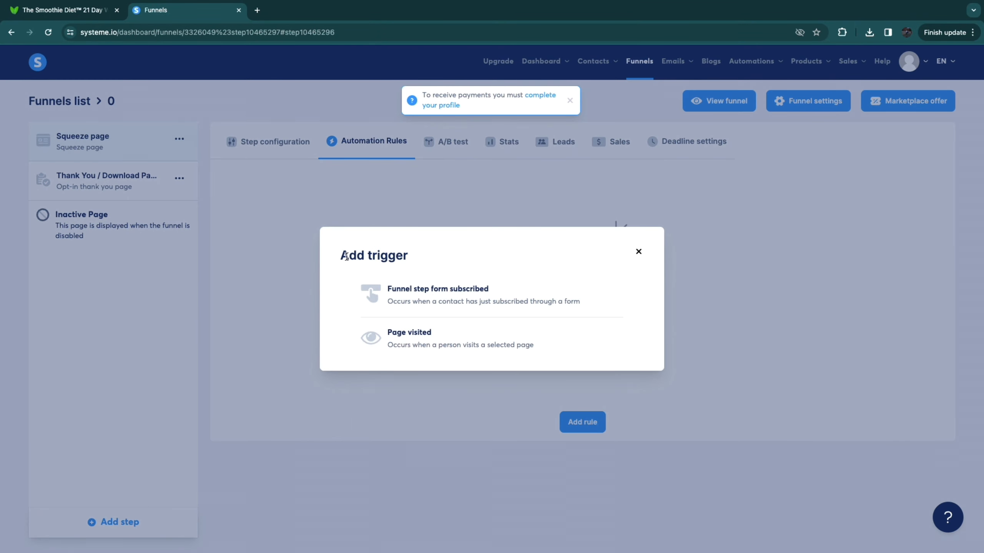
pyautogui.moveTo(345, 256); pyautogui.dragTo(409, 262)
pyautogui.click(402, 279)
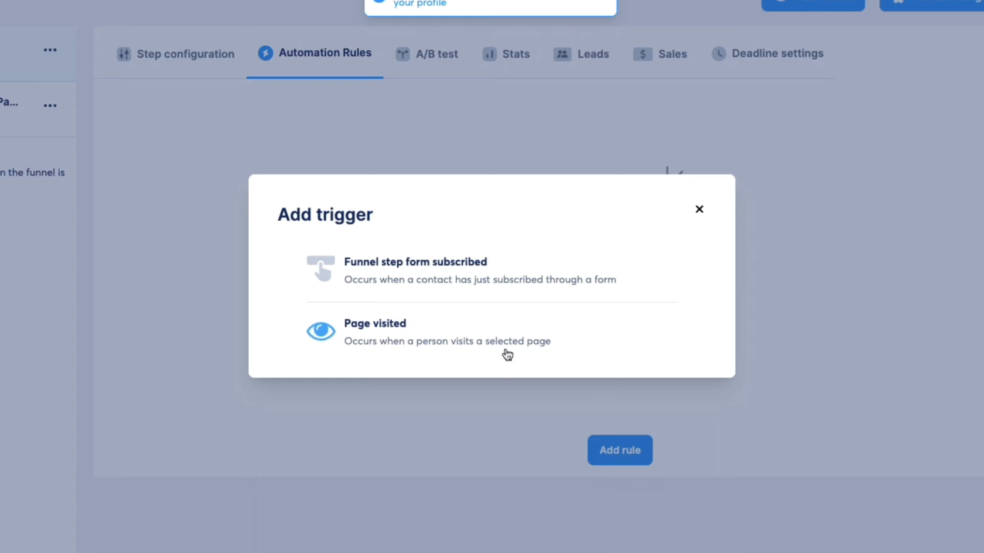
pyautogui.click(398, 279)
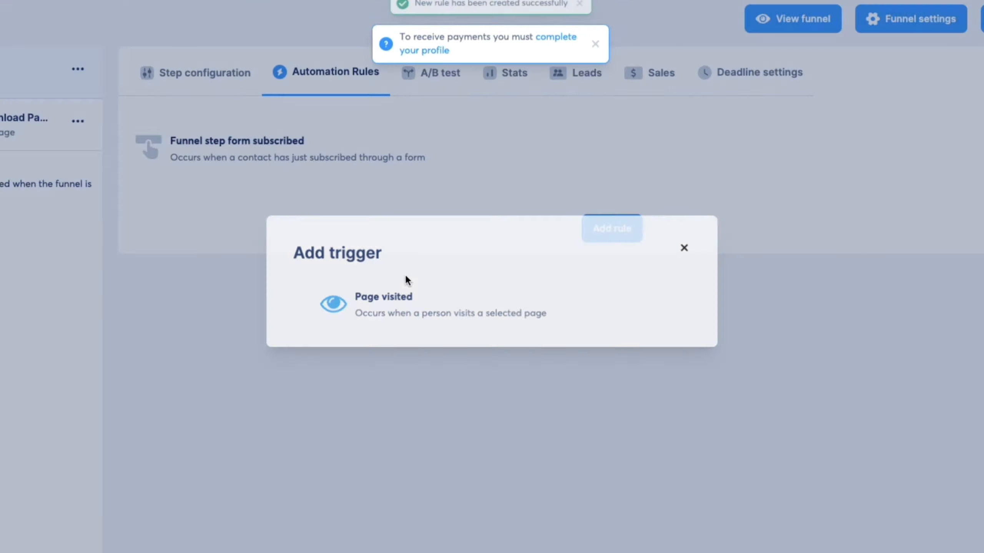
pyautogui.click(316, 205)
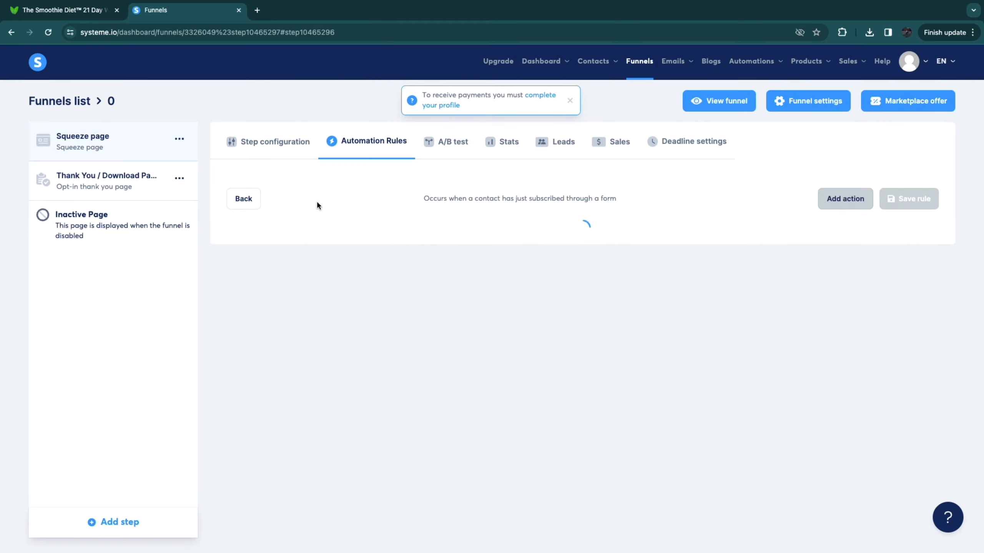
# Step: Add a "Subscribe to campaign" action to the rule and check which campaigns can be chosen
pyautogui.click(837, 201)
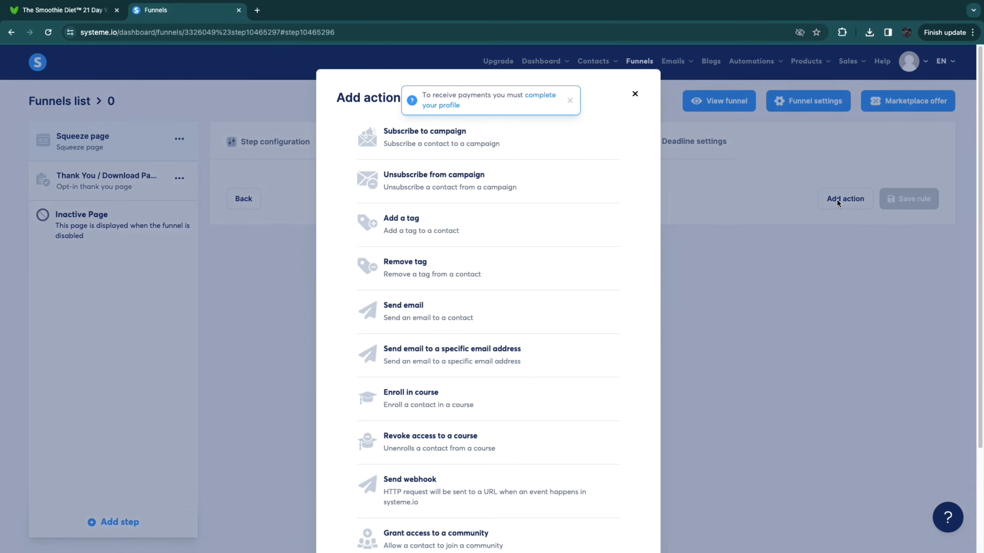
pyautogui.click(436, 143)
pyautogui.click(609, 240)
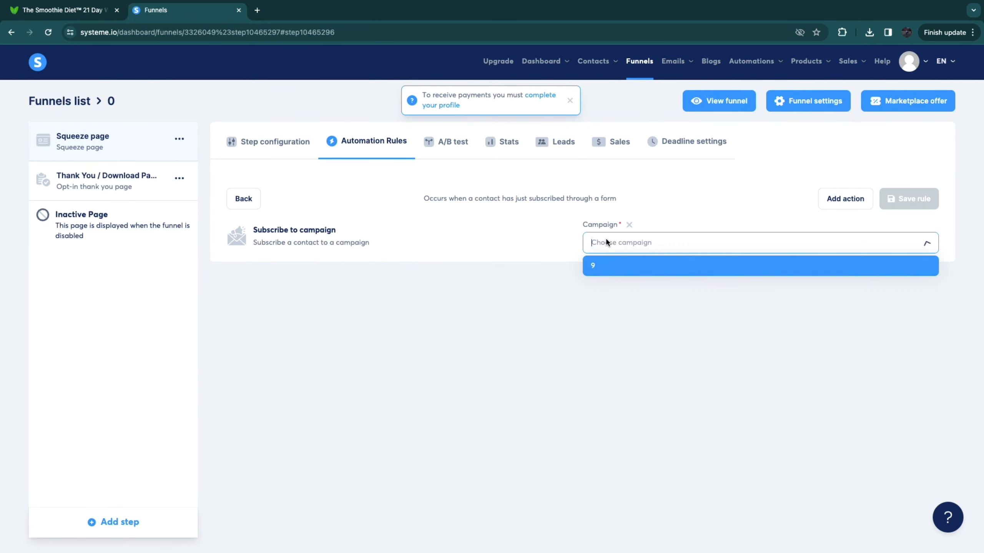
pyautogui.click(684, 159)
# Step: Create an email campaign named "funnel" in the account's campaigns
pyautogui.moveTo(697, 65)
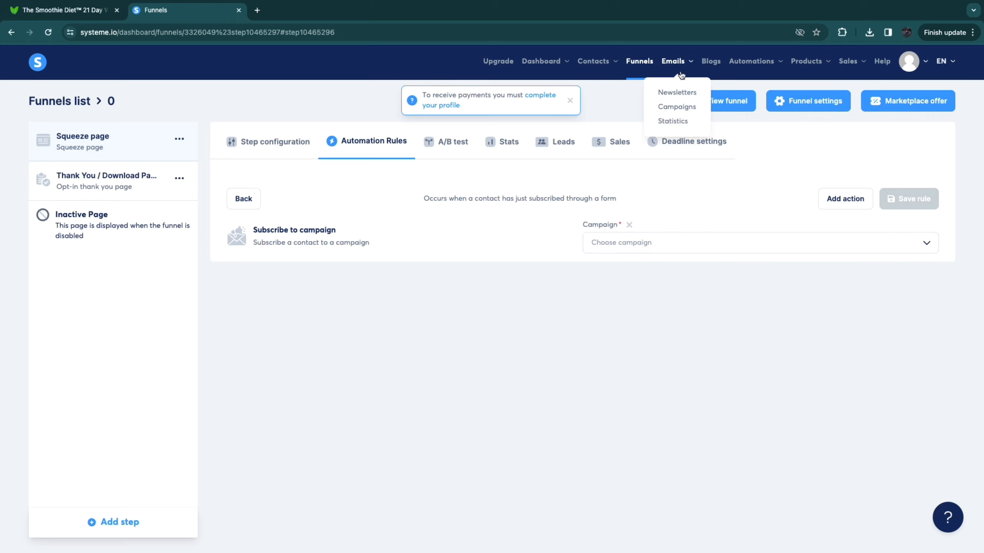
pyautogui.click(677, 107)
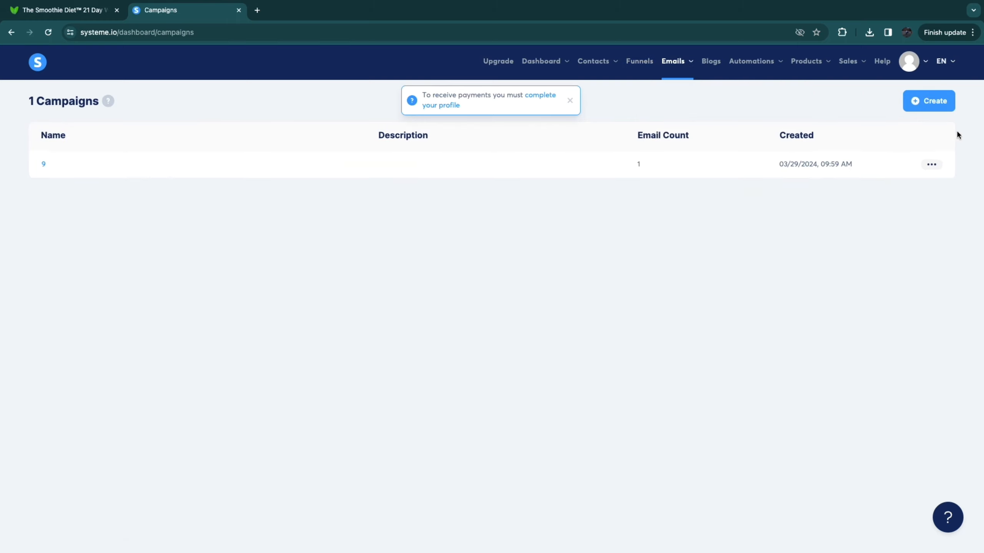
pyautogui.click(929, 102)
pyautogui.click(412, 263)
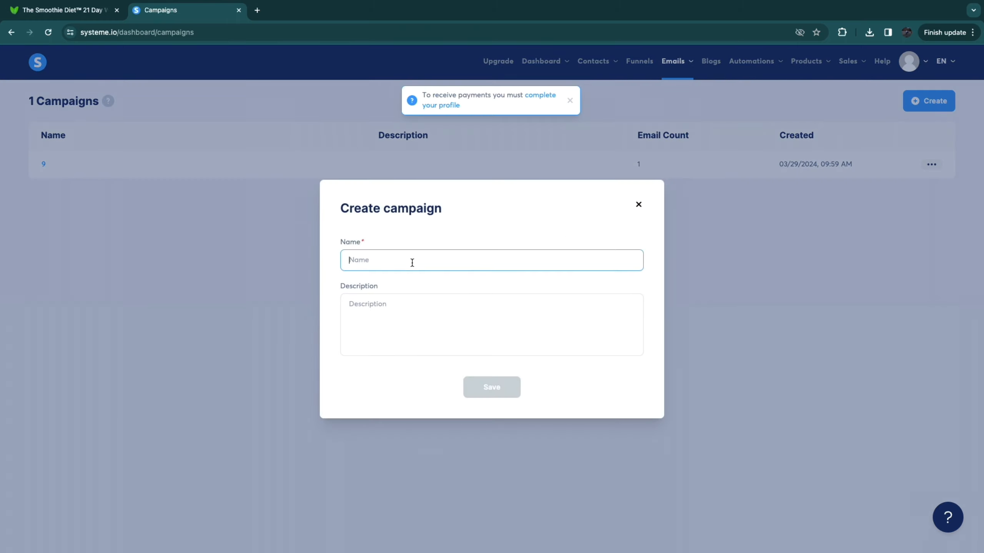
pyautogui.write('funnel')
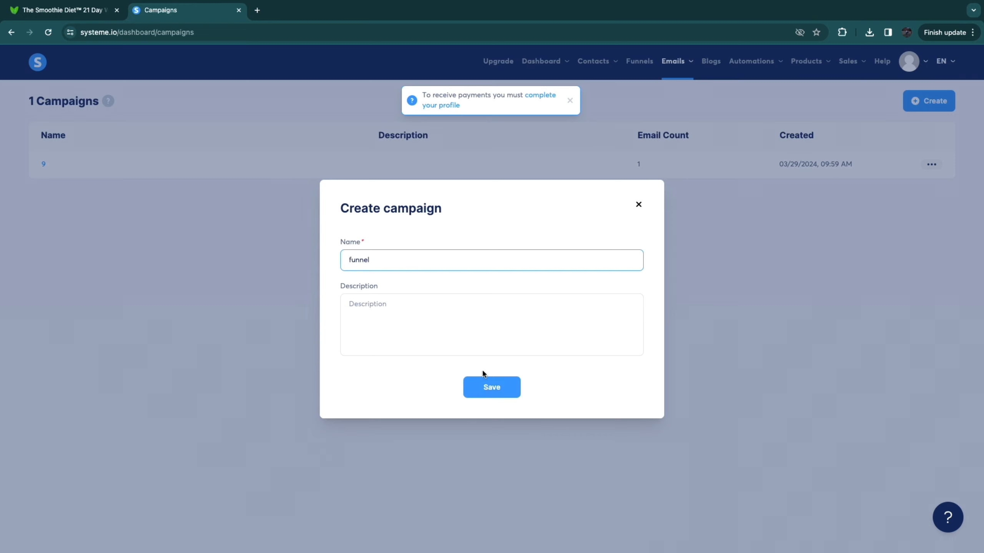
pyautogui.click(488, 388)
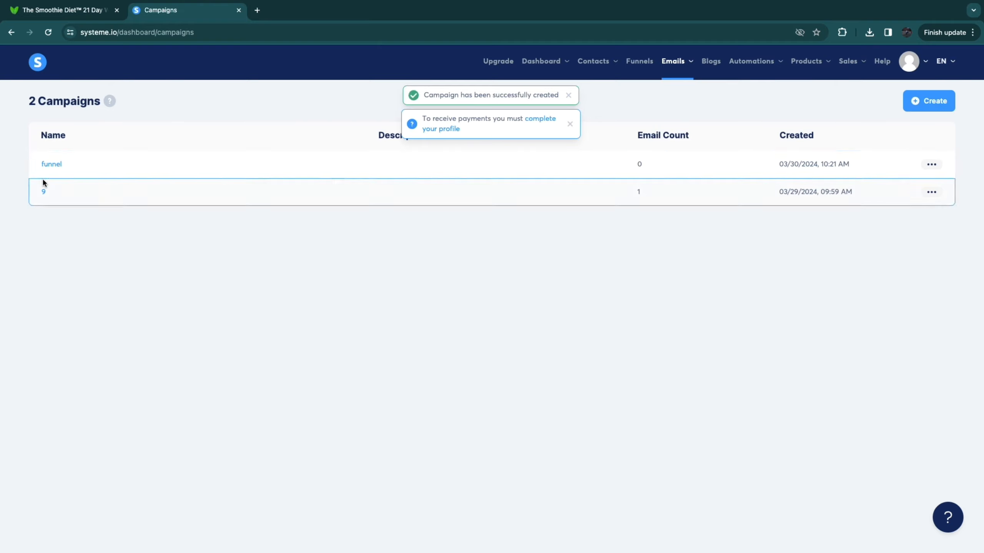
# Step: Open the "funnel" campaign and start a new campaign step for its first email
pyautogui.click(46, 165)
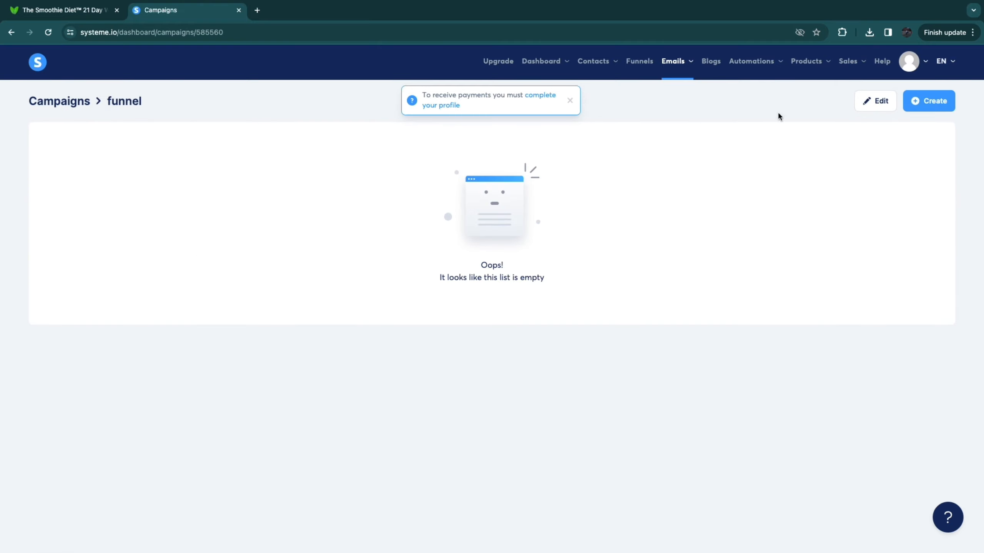
pyautogui.click(925, 101)
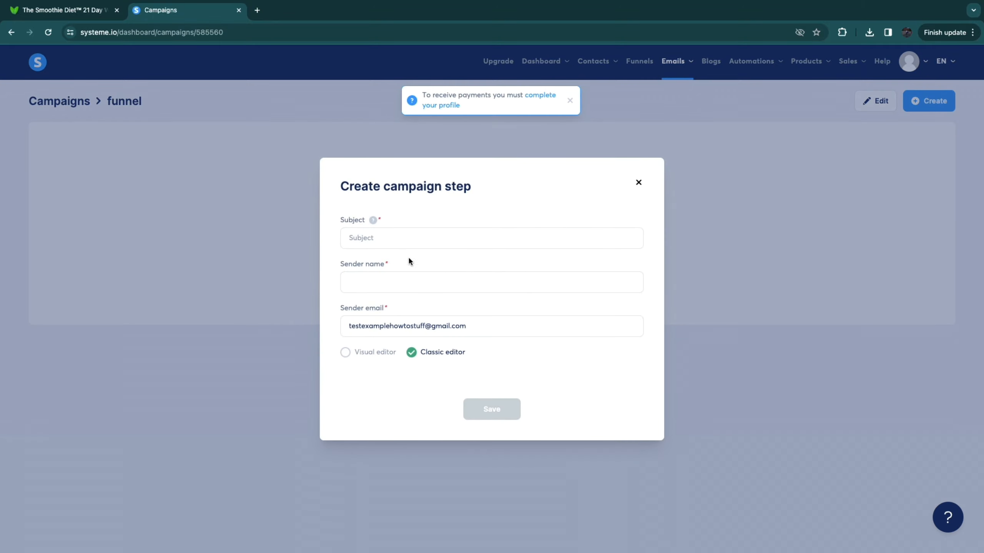
pyautogui.click(380, 238)
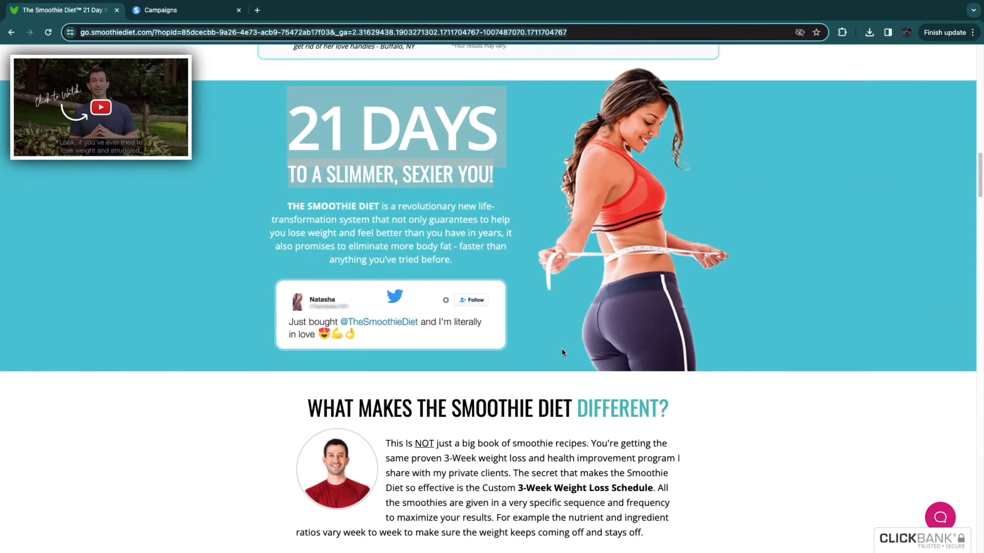
# Step: Examine the Smoothie Diet sales page's 21-day program, 3-Day Smoothie Detox and Quick-Start Guide sections for email content
pyautogui.scroll(-15, 512, 411)
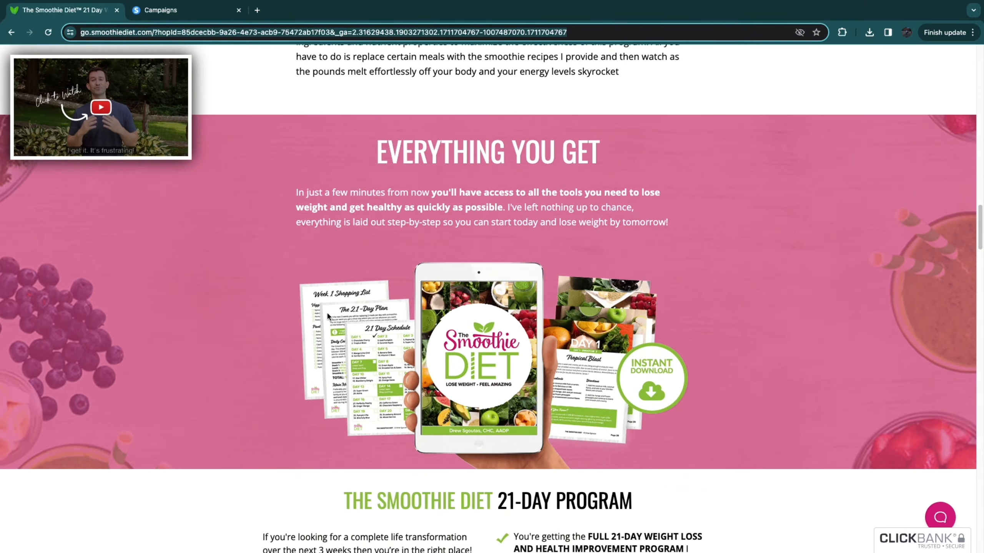
pyautogui.scroll(7, 457, 391)
pyautogui.scroll(-6, 393, 348)
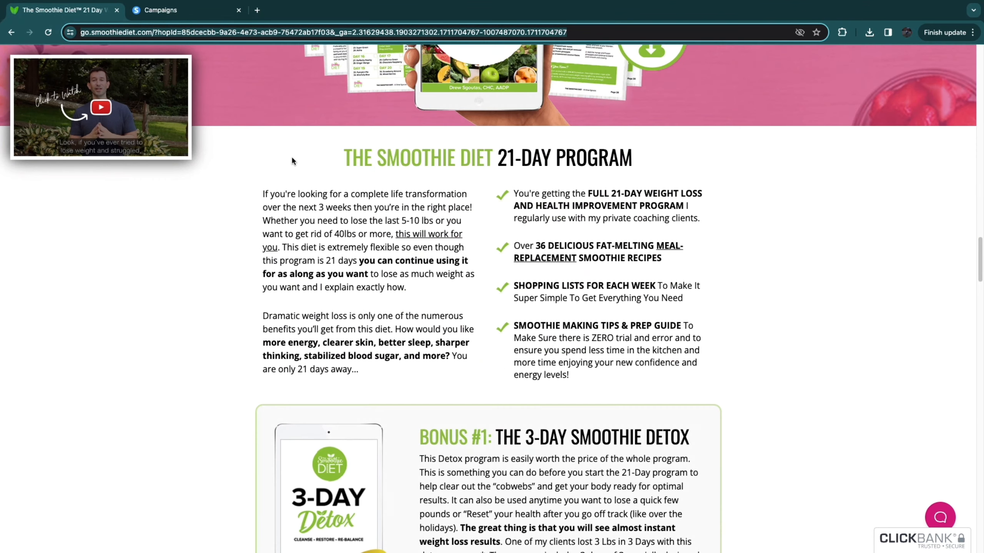
pyautogui.moveTo(343, 161); pyautogui.dragTo(759, 389)
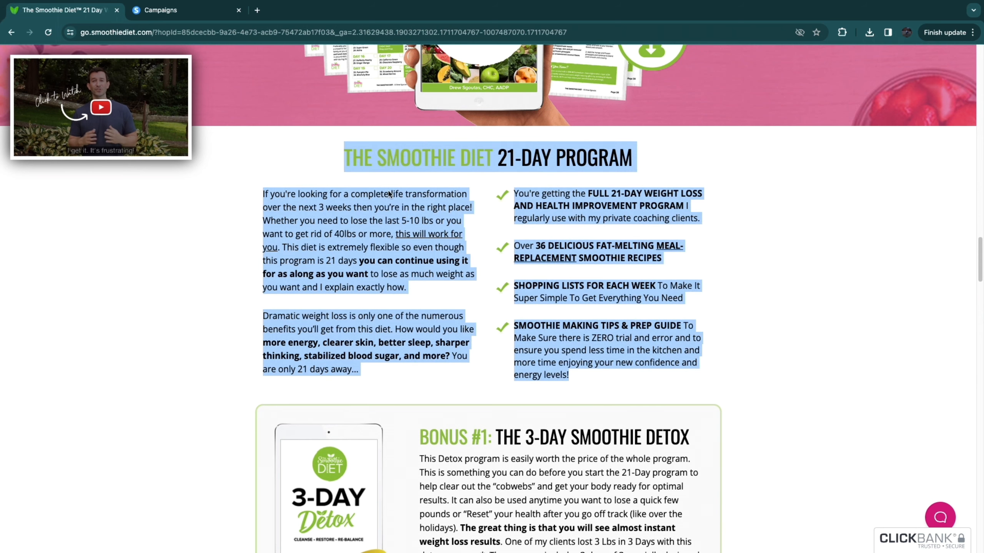
pyautogui.click(366, 389)
pyautogui.scroll(-12, 684, 317)
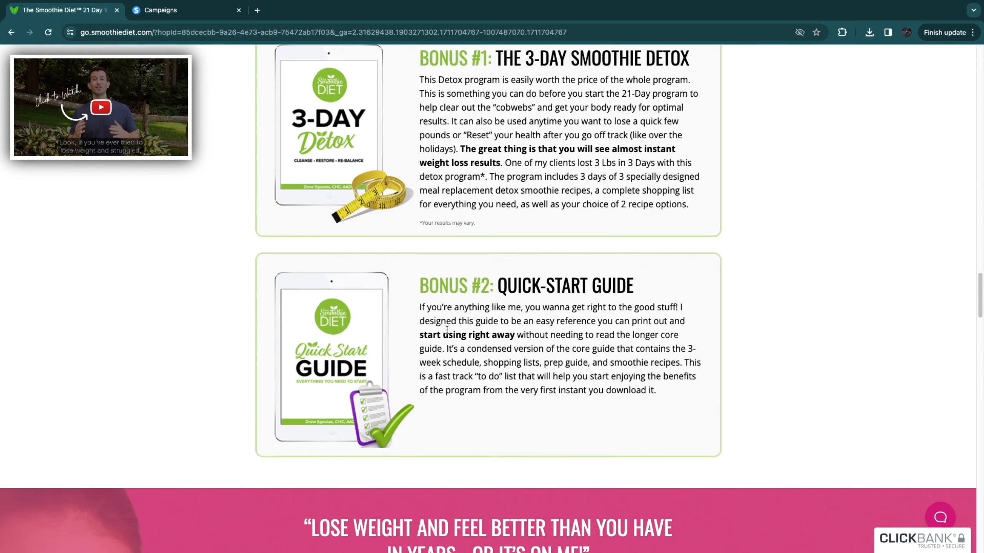
pyautogui.scroll(12, 303, 247)
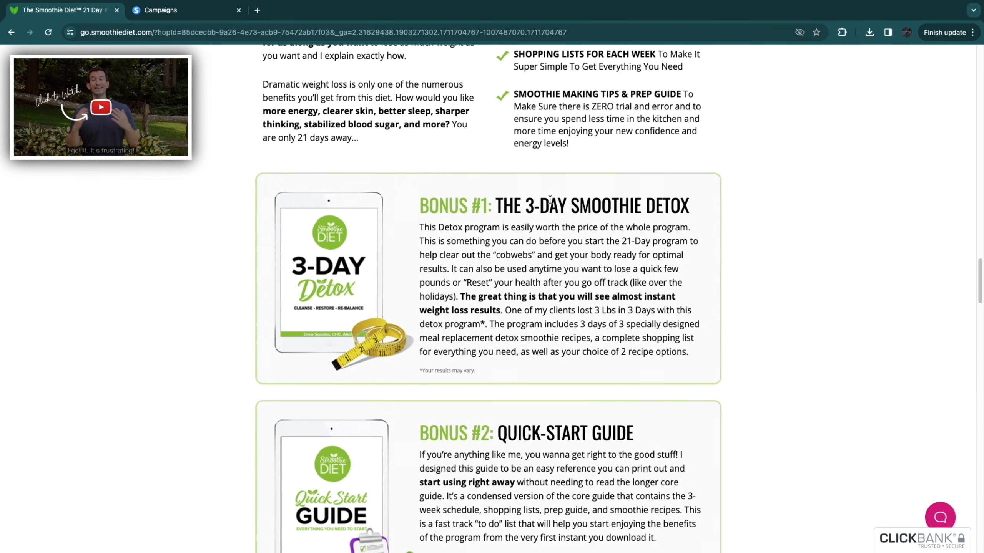
pyautogui.moveTo(492, 205); pyautogui.dragTo(711, 205)
pyautogui.click(792, 265)
pyautogui.scroll(-3, 792, 265)
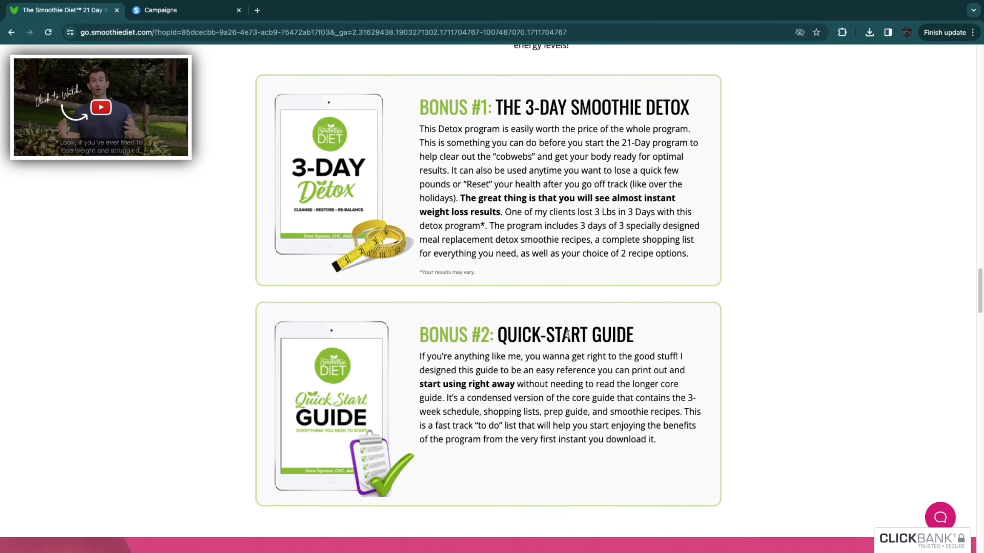
pyautogui.scroll(8, 238, 205)
pyautogui.scroll(20, 238, 206)
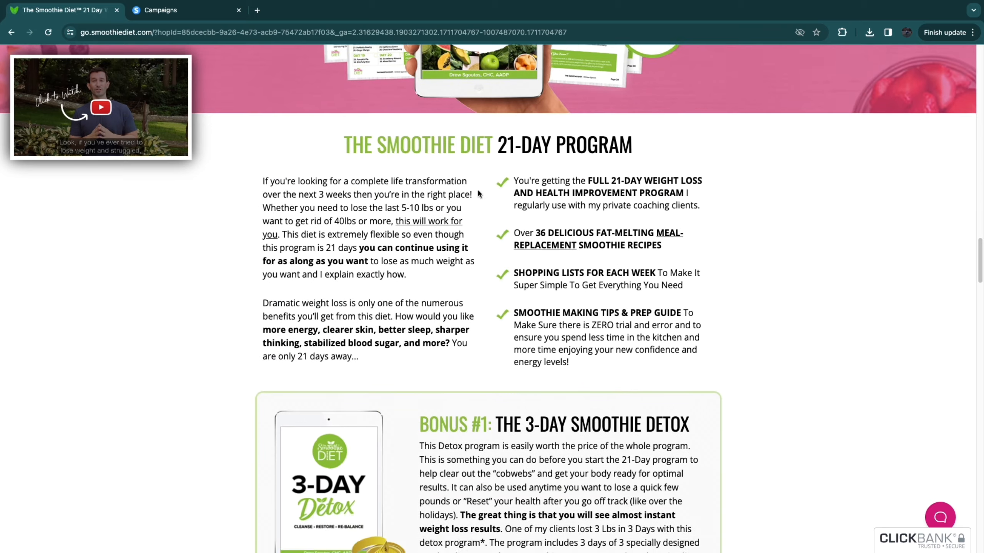
pyautogui.scroll(15, 378, 190)
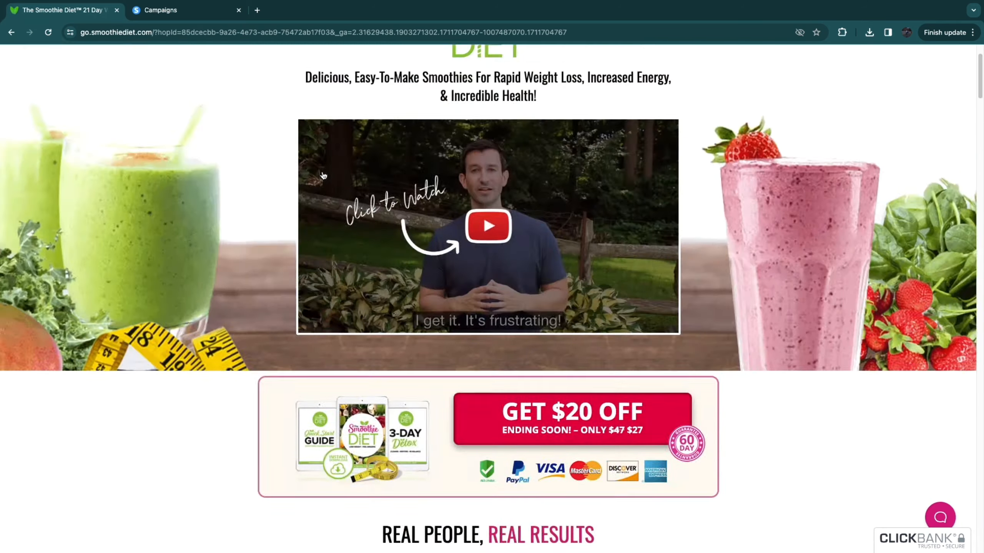
# Step: Discard the new campaign step and reopen the "Funnel step form subscribed" rule on funnel 0's Squeeze page
pyautogui.click(166, 10)
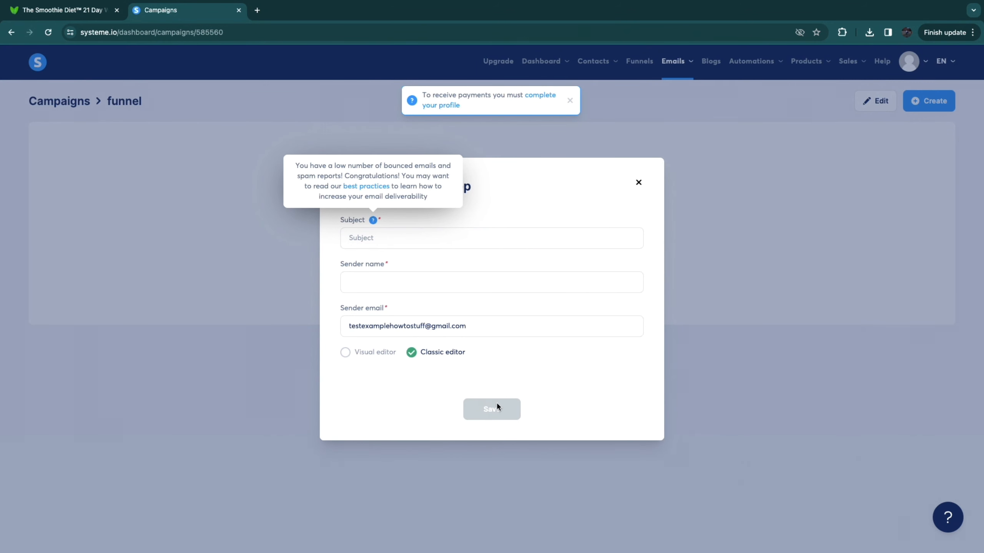
pyautogui.click(638, 182)
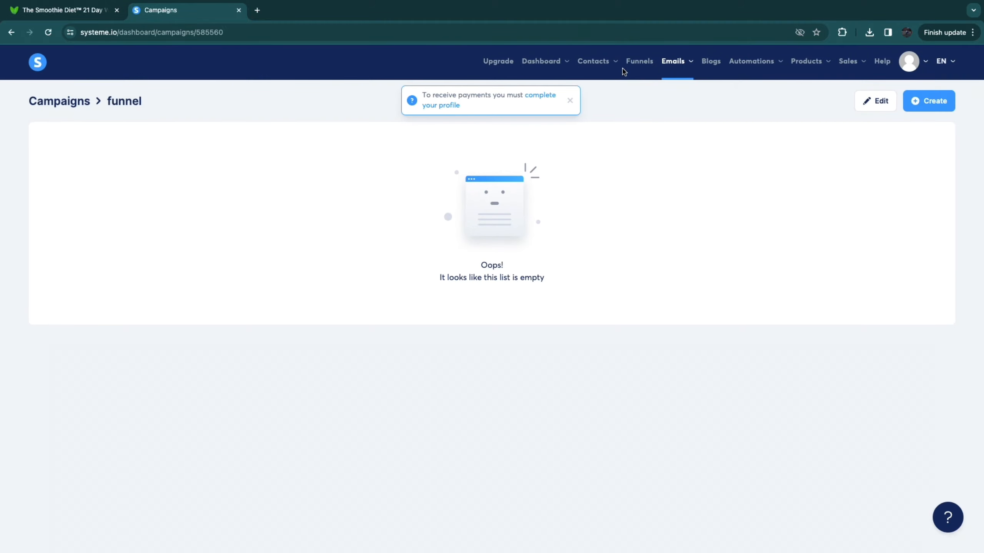
pyautogui.click(651, 63)
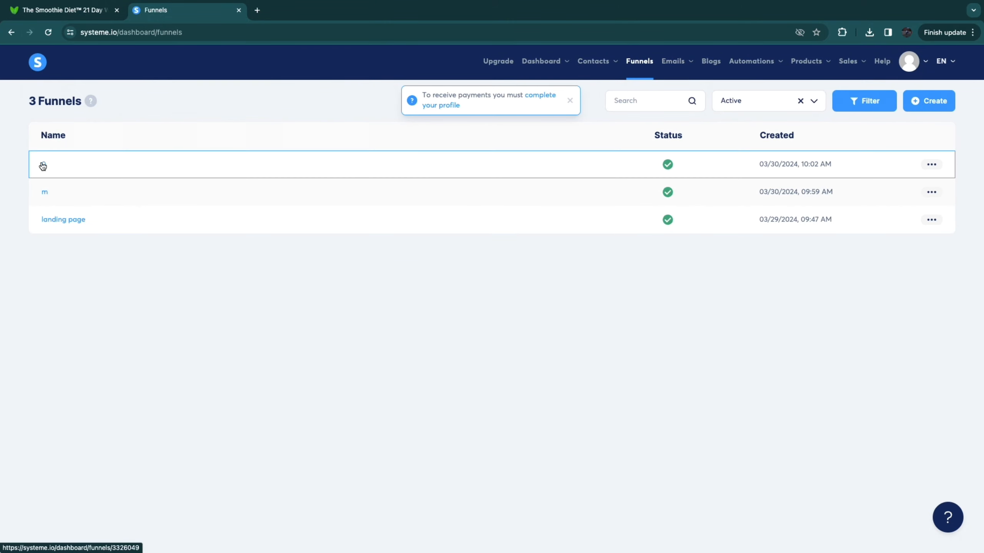
pyautogui.click(42, 166)
pyautogui.click(373, 150)
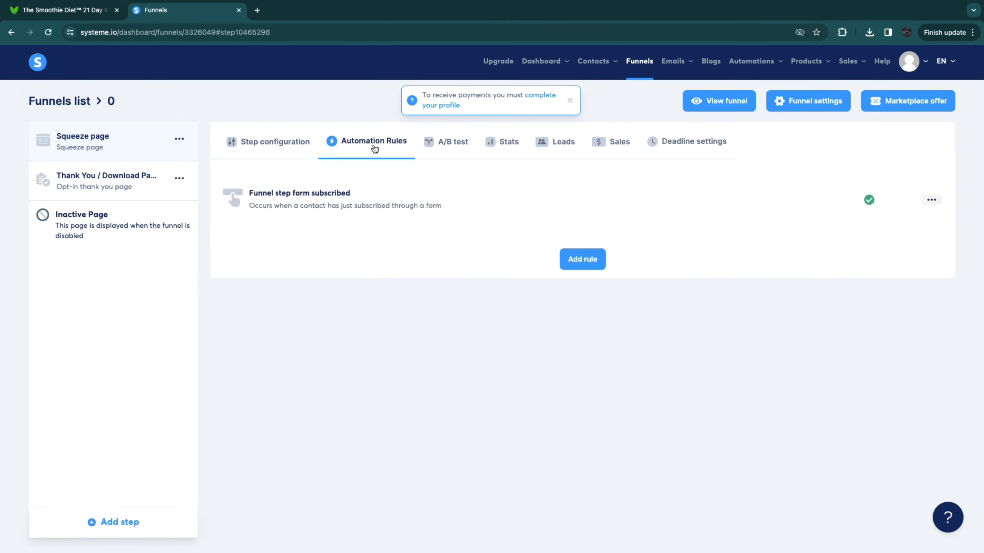
pyautogui.click(826, 205)
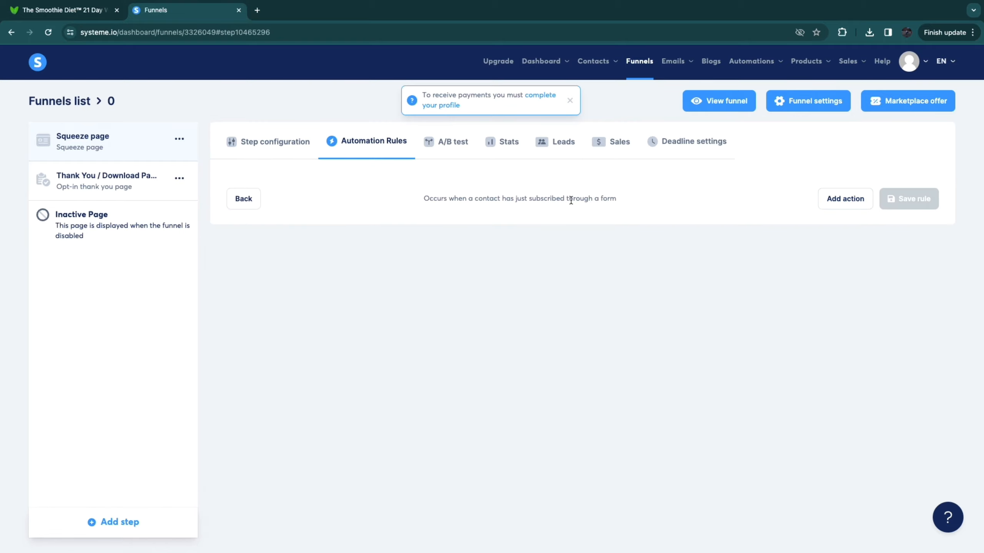
# Step: Add a "Subscribe to campaign" action using campaign 9 to the rule and save it
pyautogui.click(845, 198)
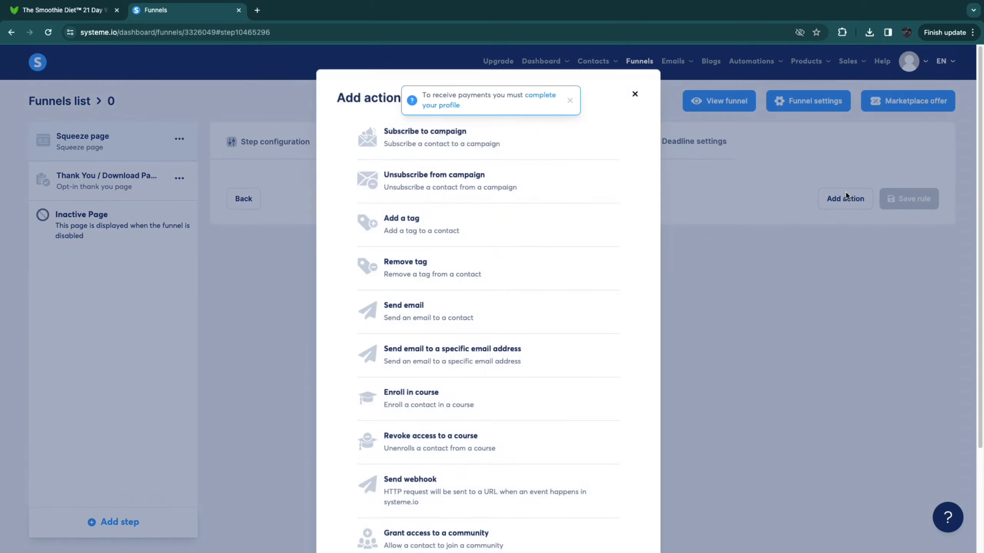
pyautogui.click(446, 138)
pyautogui.click(667, 239)
pyautogui.click(598, 263)
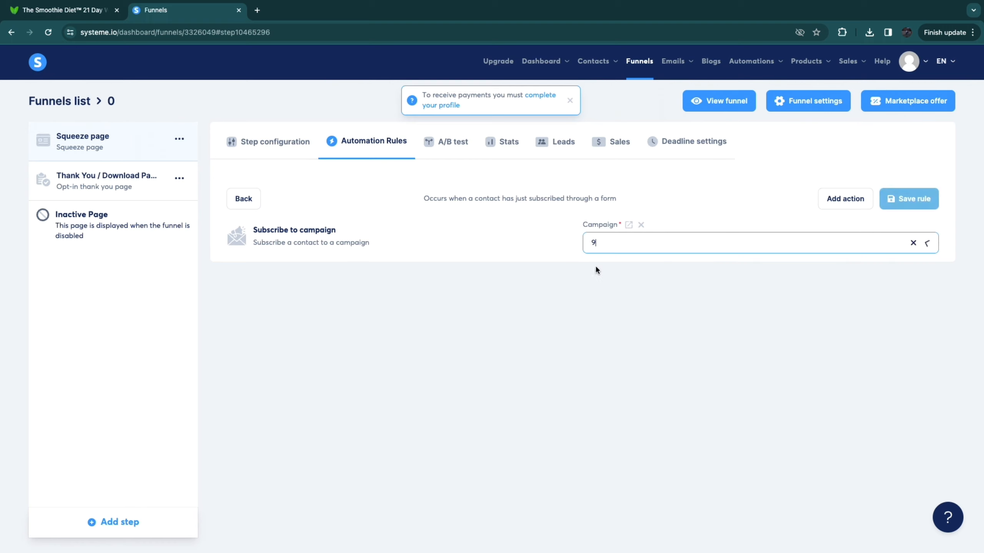
pyautogui.click(905, 209)
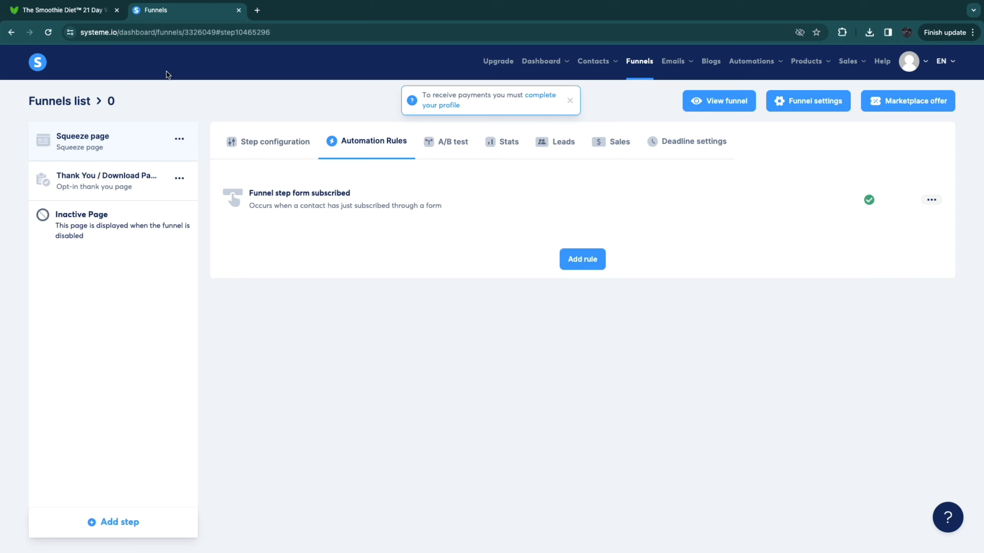
# Step: Switch to the Smoothie Diet sales page and review its offer and customer testimonials
pyautogui.click(87, 13)
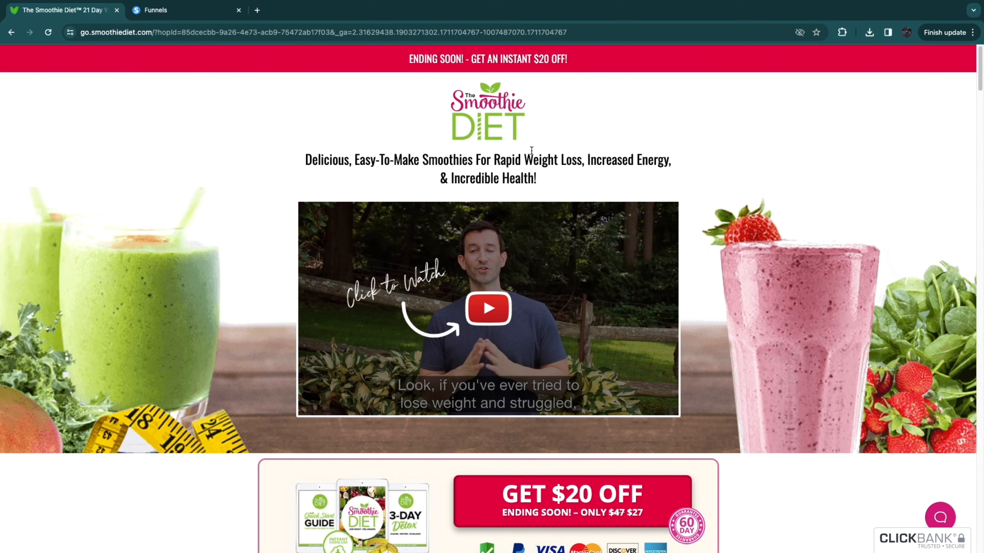
pyautogui.scroll(-2, 440, 310)
pyautogui.scroll(-16, 439, 311)
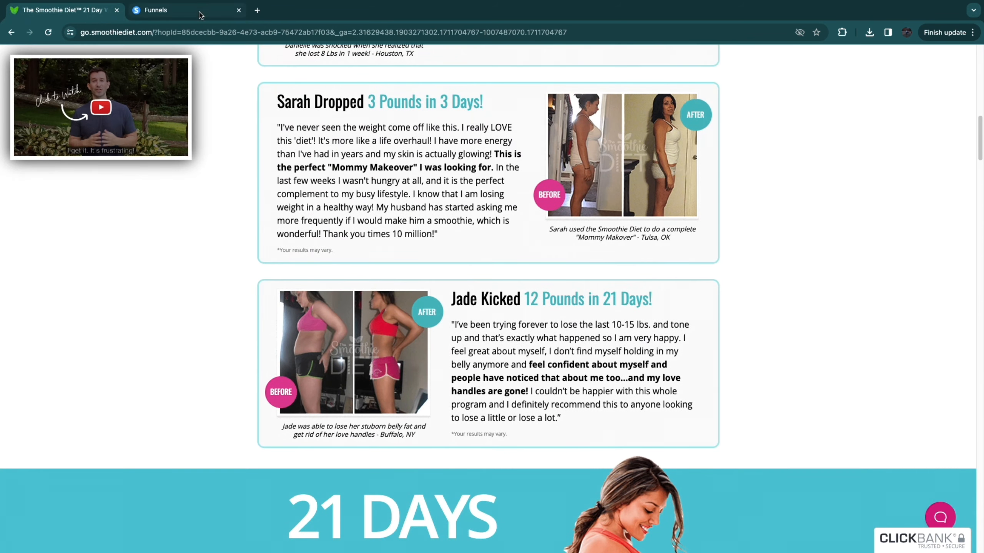
# Step: Switch back to funnel 0 in systeme.io and view the live Squeeze page with its opt-in form
pyautogui.click(201, 14)
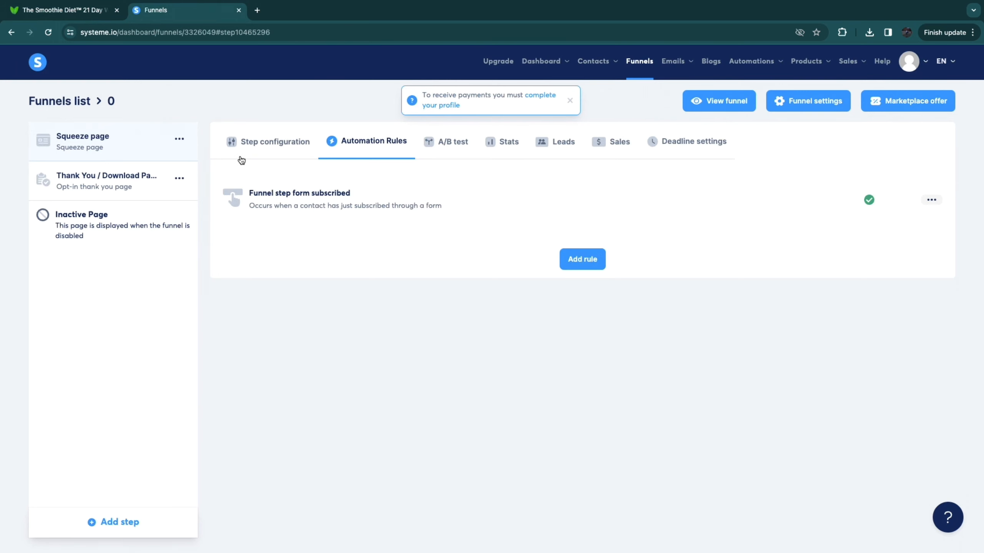
pyautogui.click(129, 147)
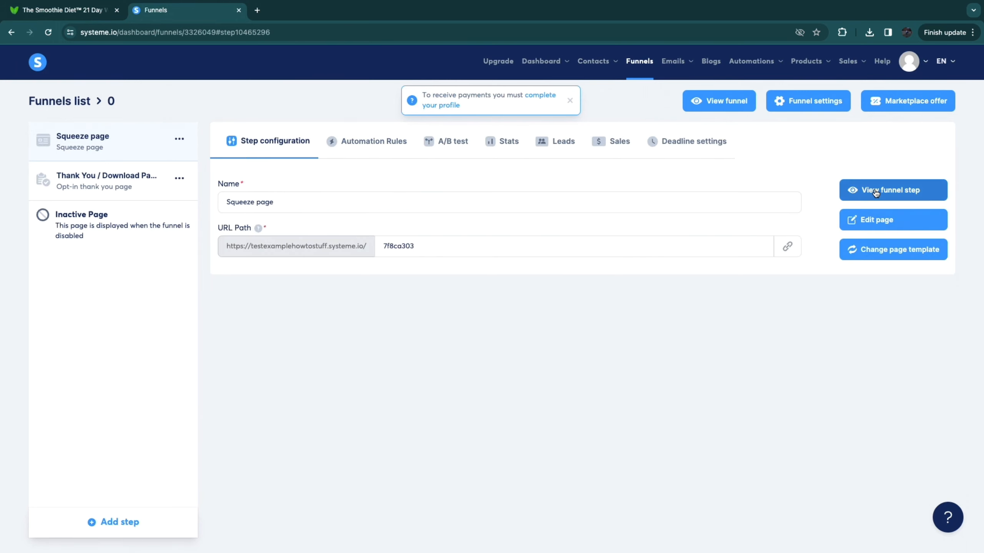
pyautogui.click(874, 190)
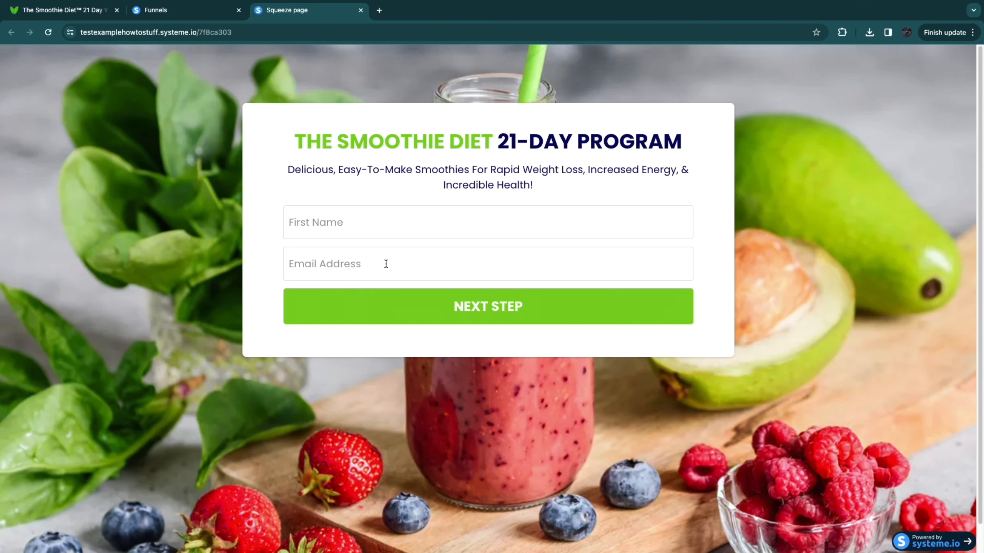
# Step: View funnel 0's live Thank You / Download Page, test its "Get Started!" link to the Smoothie Diet sales page, and return to the funnel
pyautogui.click(177, 11)
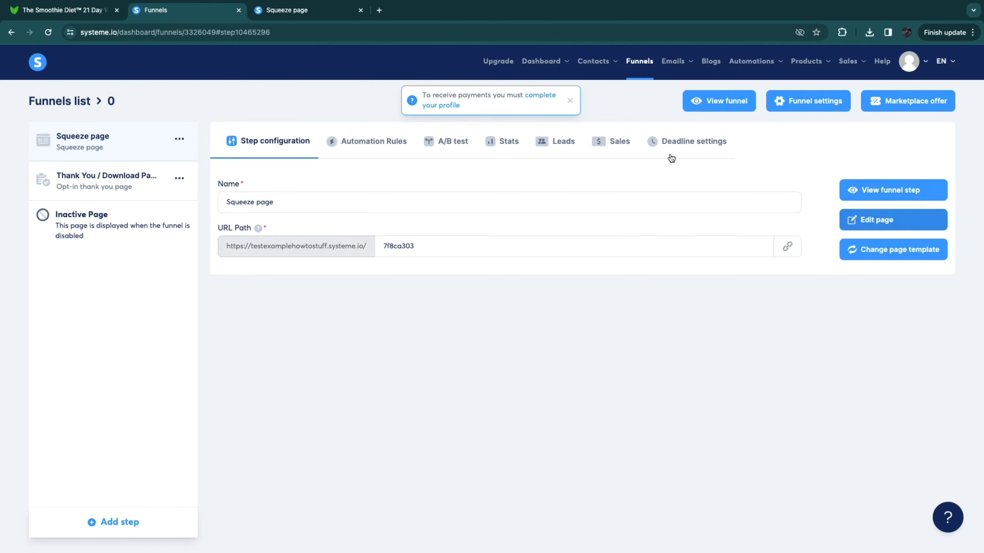
pyautogui.click(103, 187)
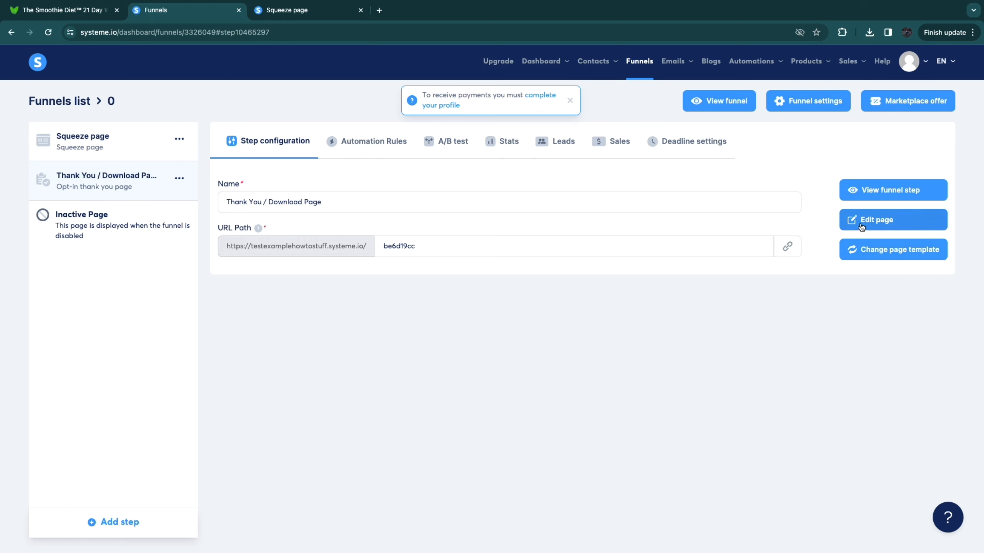
pyautogui.click(860, 191)
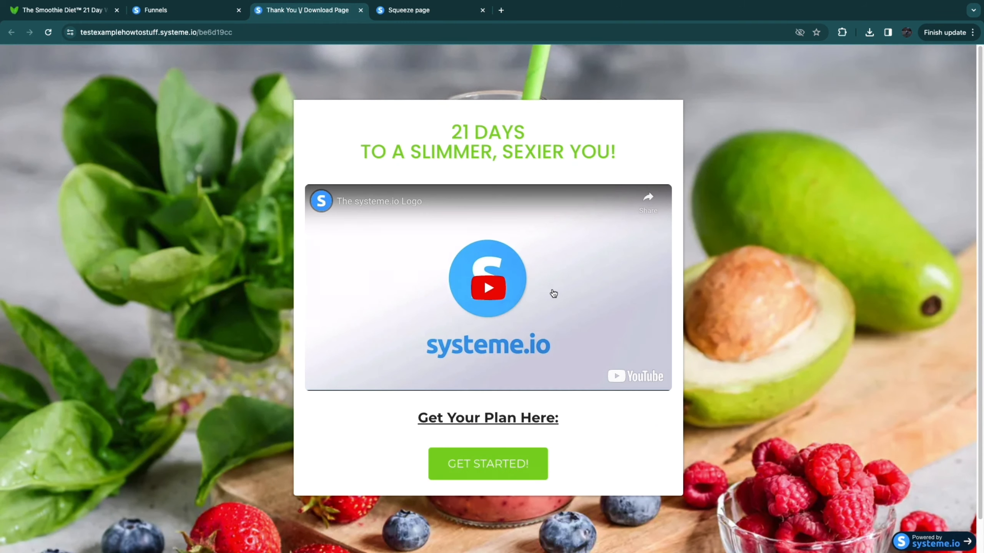
pyautogui.click(499, 466)
pyautogui.scroll(-10, 235, 312)
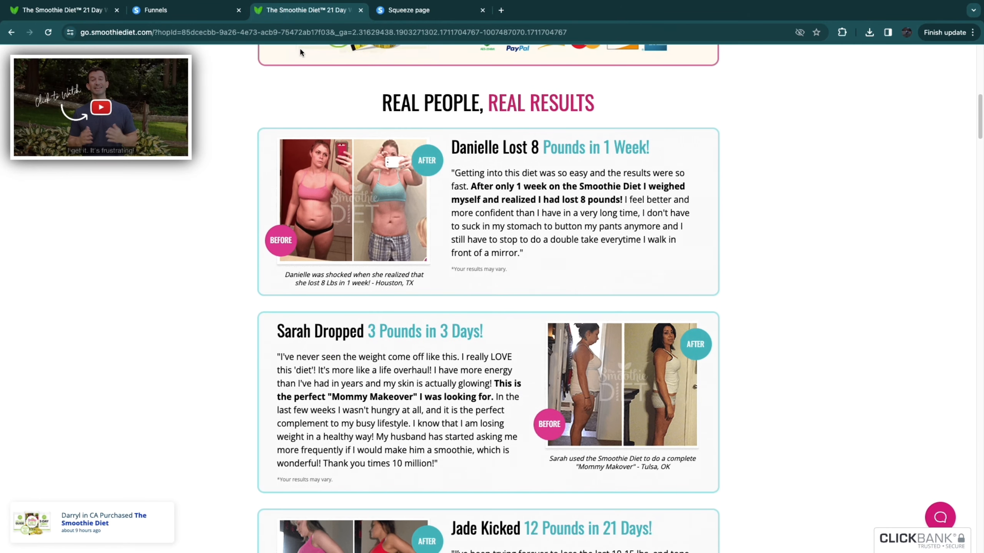
pyautogui.click(163, 10)
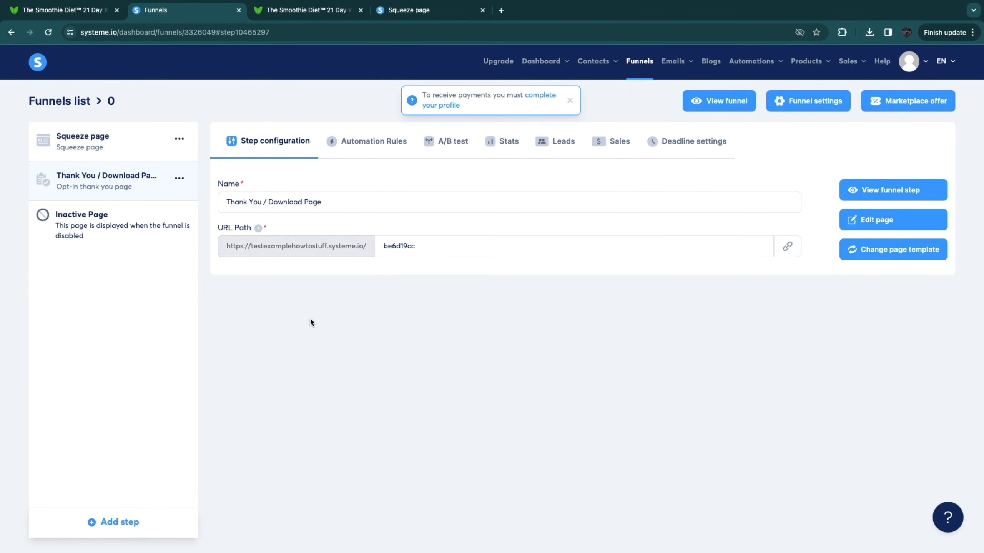